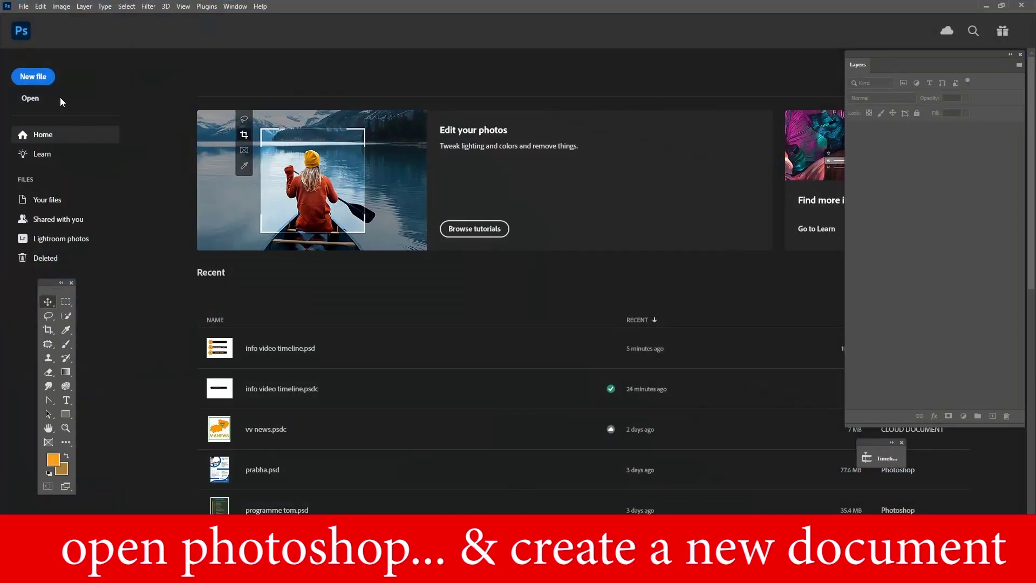
# Start a new document and draw an orange circle about 1.72 in across in the canvas's upper-left area with the Ellipse tool.
pyautogui.click(39, 86)
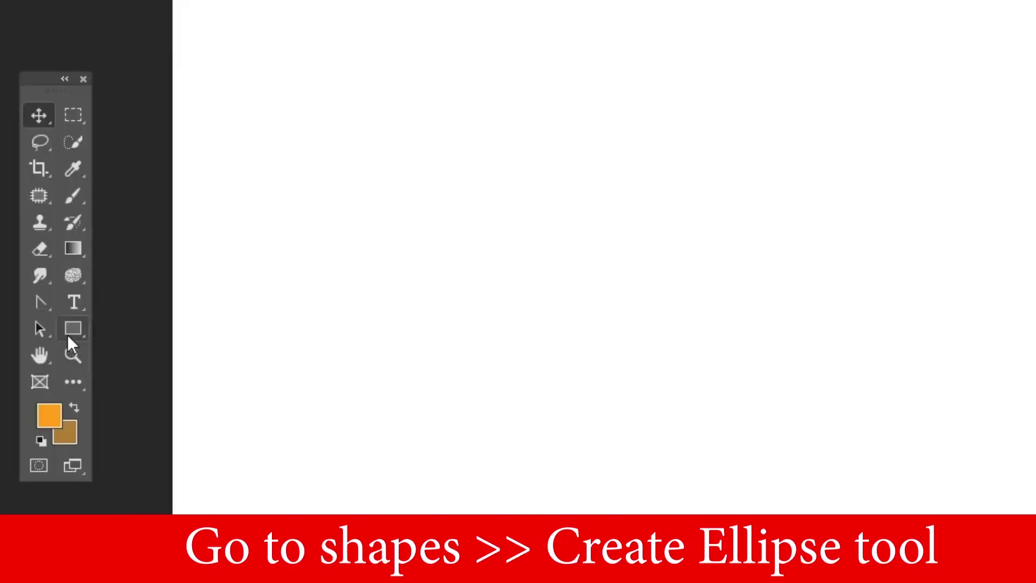
pyautogui.rightClick(68, 337)
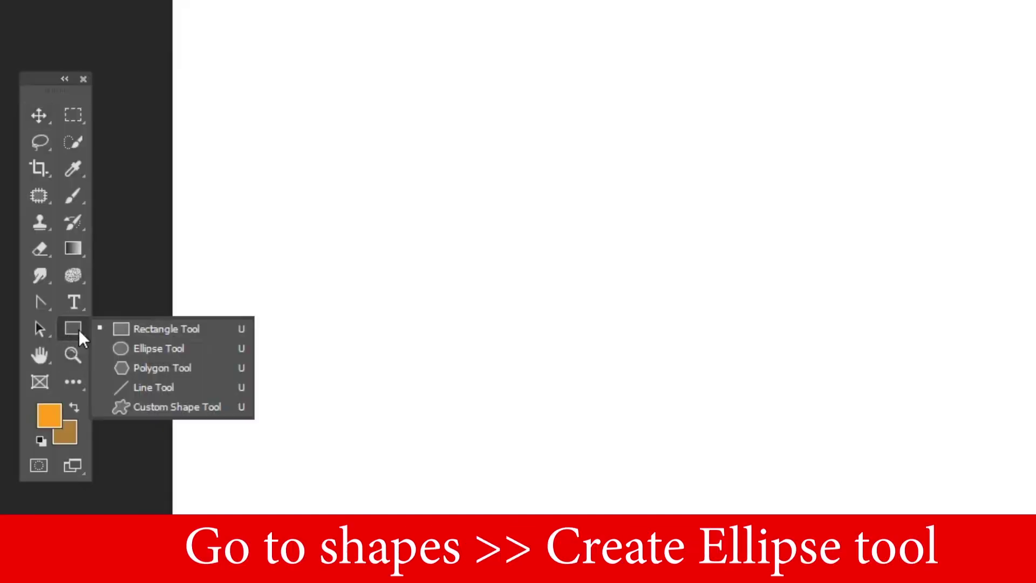
pyautogui.click(121, 351)
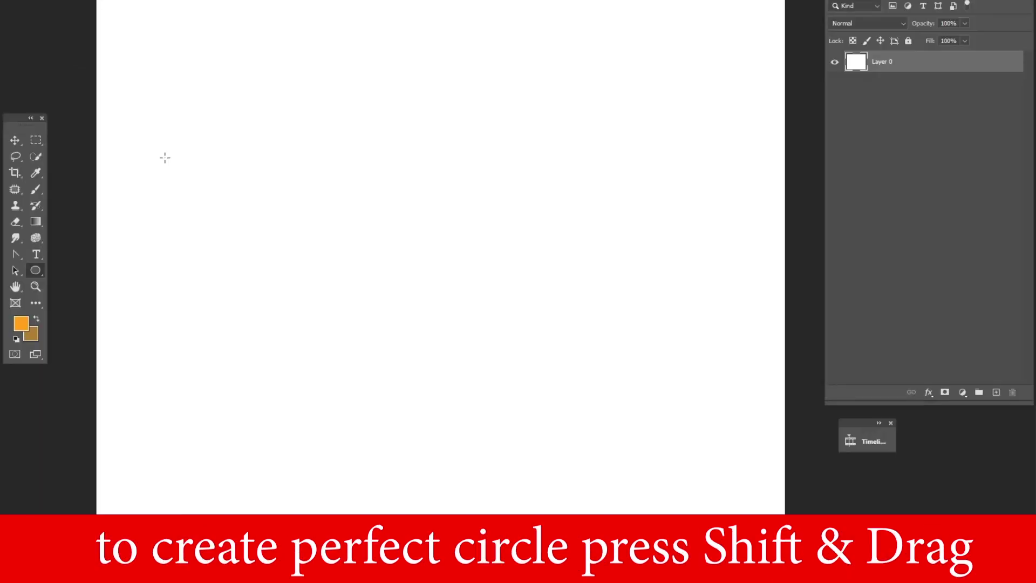
pyautogui.moveTo(165, 158); pyautogui.dragTo(218, 226)
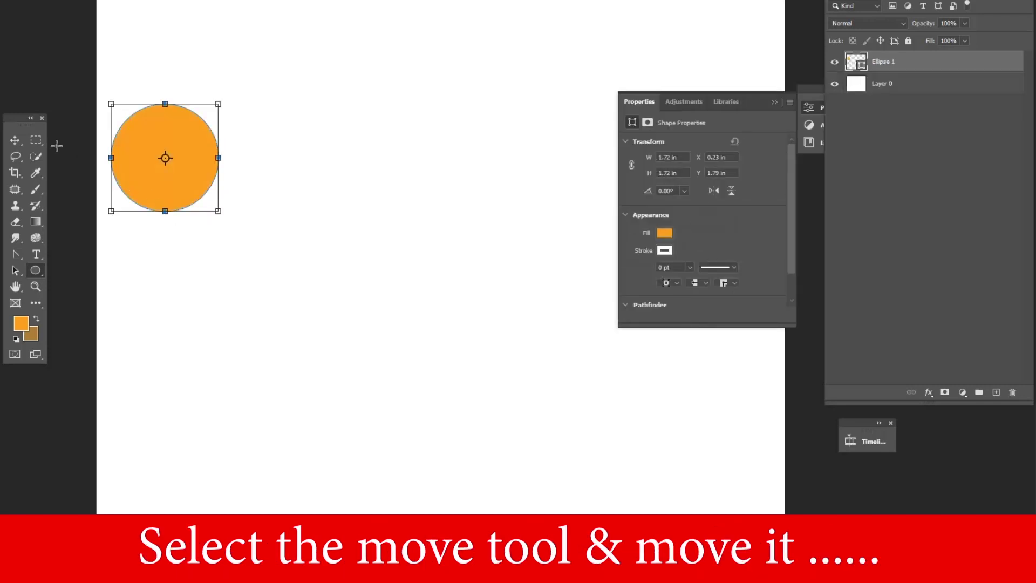
# Move the circle away from the canvas's upper-left corner, leaving title space above, and scale it down to about 1.36 in across.
pyautogui.click(15, 140)
pyautogui.moveTo(191, 182); pyautogui.dragTo(236, 219)
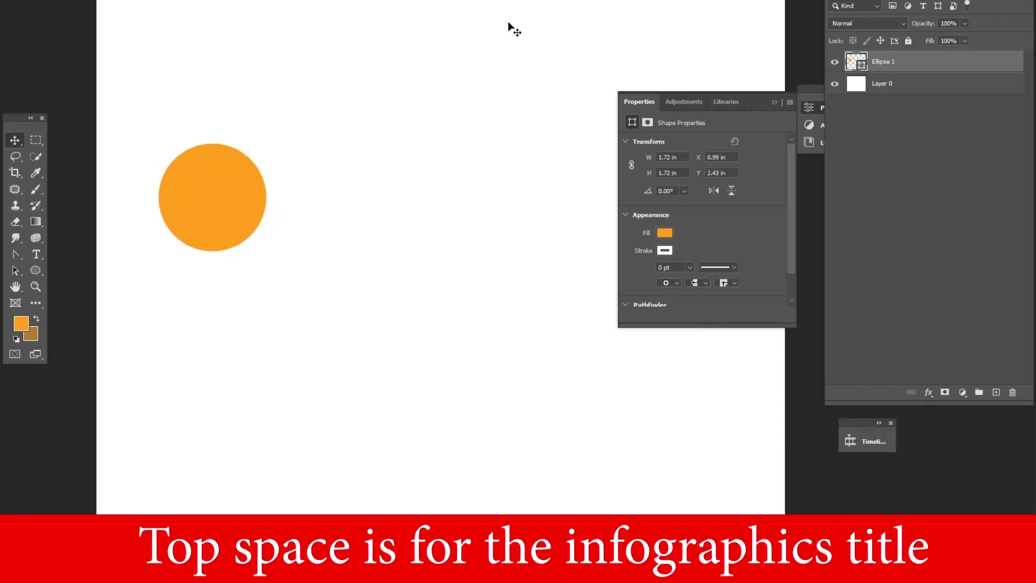
pyautogui.moveTo(237, 176)
pyautogui.mouseDown()
pyautogui.moveTo(224, 203)
pyautogui.moveTo(228, 193)
pyautogui.mouseUp()
pyautogui.hotkey('ctrl', 't')
pyautogui.moveTo(266, 231); pyautogui.dragTo(254, 218)
# Check the layout spacing with two circle copies stacked below the original and a title rectangle about 4.19 by 0.71 in along the canvas's upper edge.
pyautogui.moveTo(228, 182); pyautogui.dragTo(224, 405)
pyautogui.press('Return')
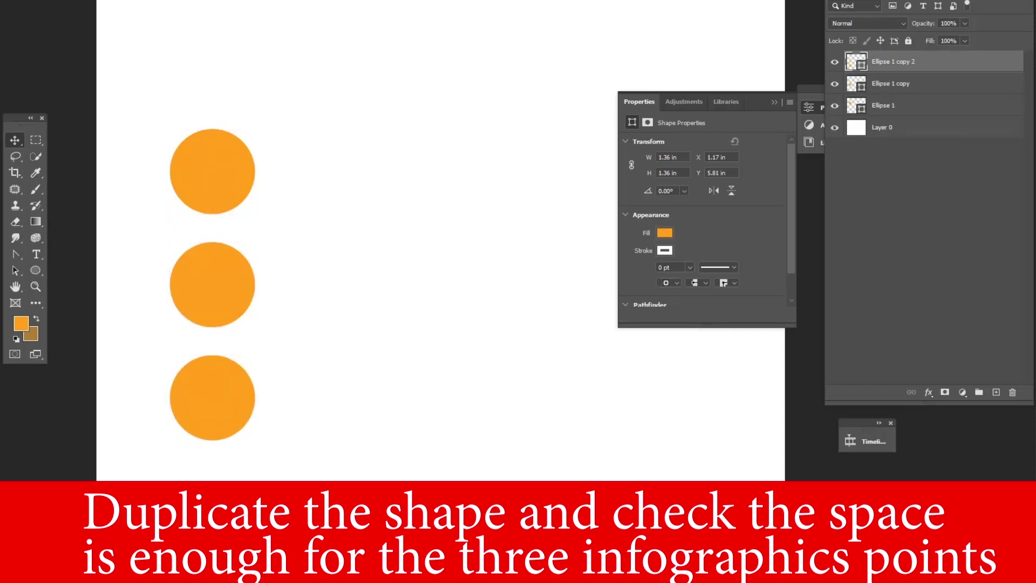
pyautogui.moveTo(35, 274); pyautogui.dragTo(54, 271)
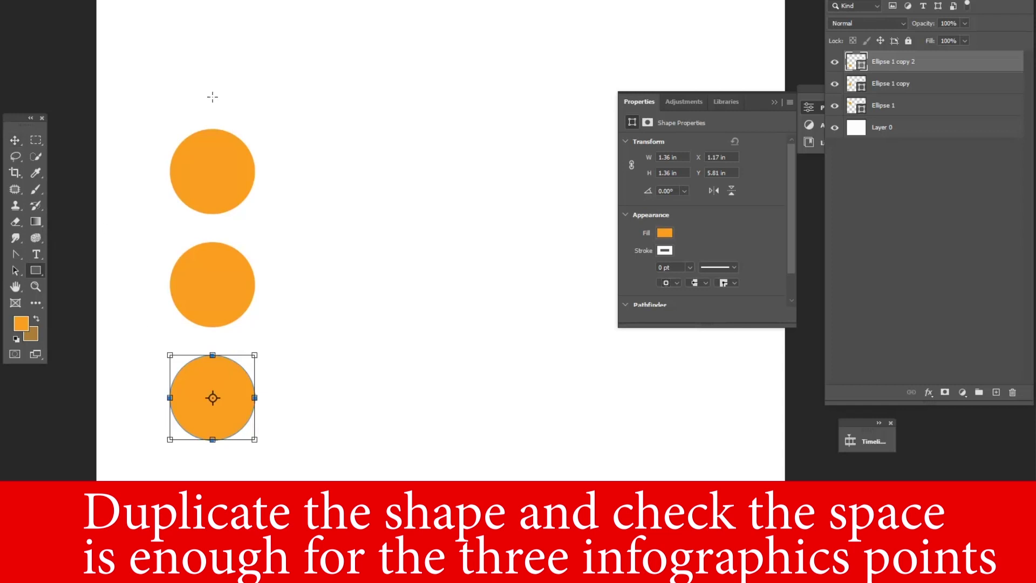
pyautogui.moveTo(345, 10); pyautogui.dragTo(475, 31)
pyautogui.click(15, 140)
pyautogui.moveTo(387, 16); pyautogui.dragTo(468, 33)
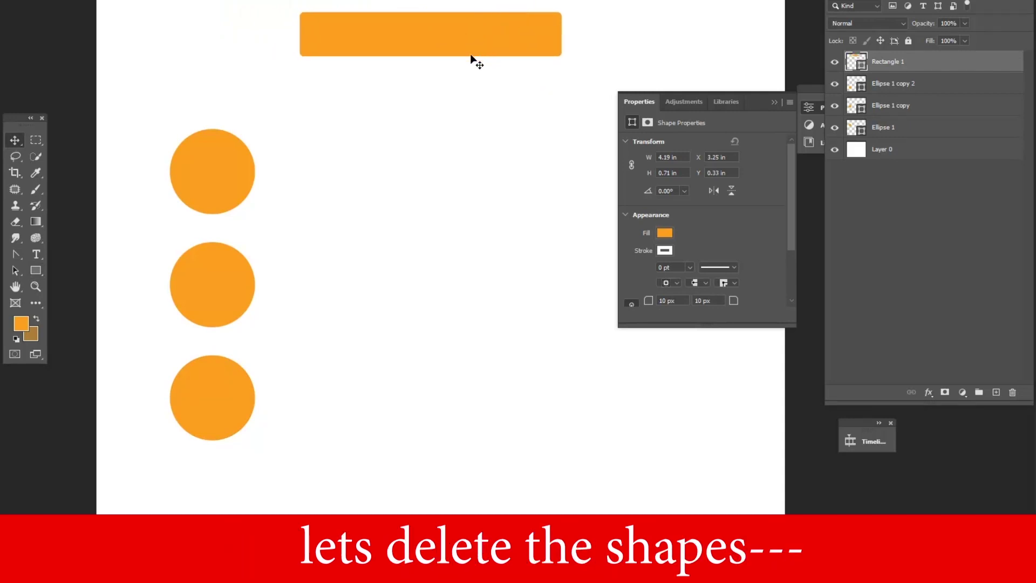
# Delete the title rectangle and the two lower circle copies, keeping only the original circle.
pyautogui.press('Delete')
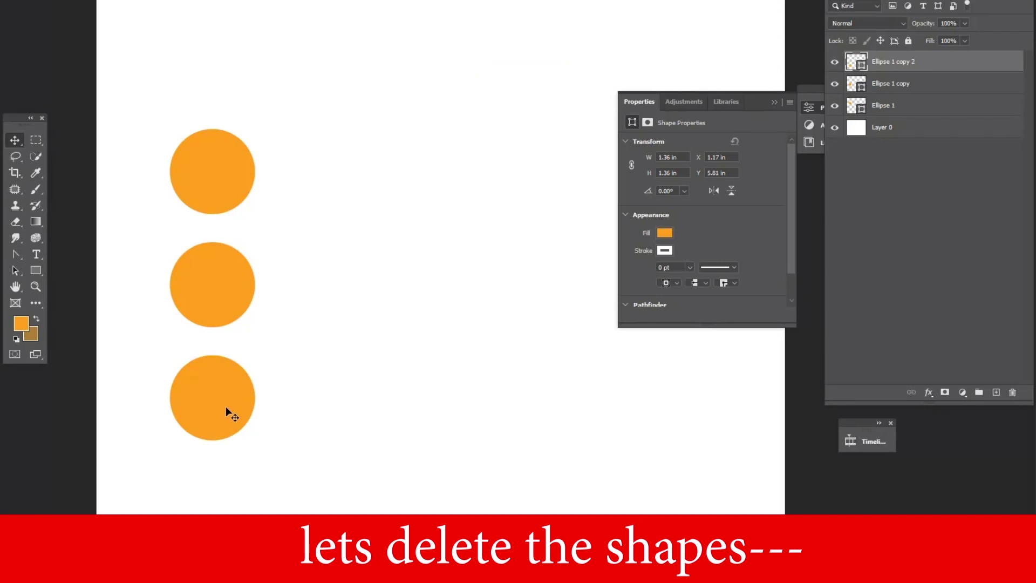
pyautogui.press('Delete')
pyautogui.press('Delete')
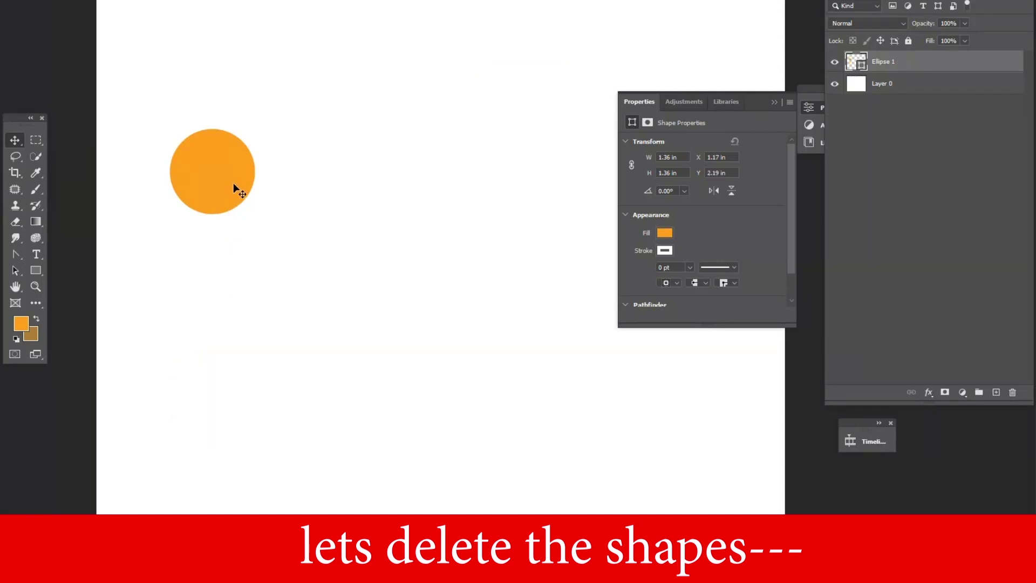
# Convert the Ellipse 1 shape layer to a smart object.
pyautogui.rightClick(977, 63)
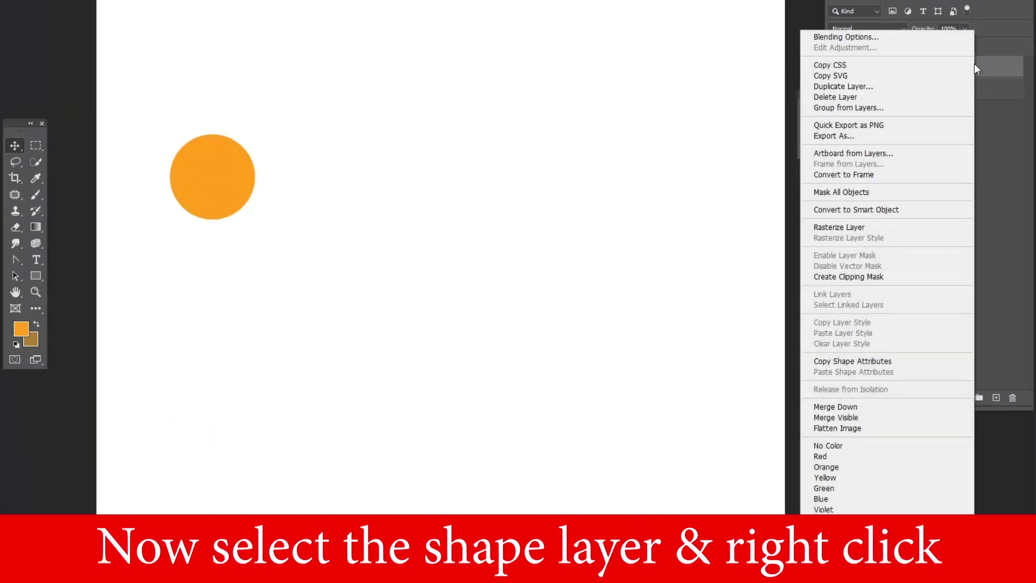
pyautogui.click(849, 215)
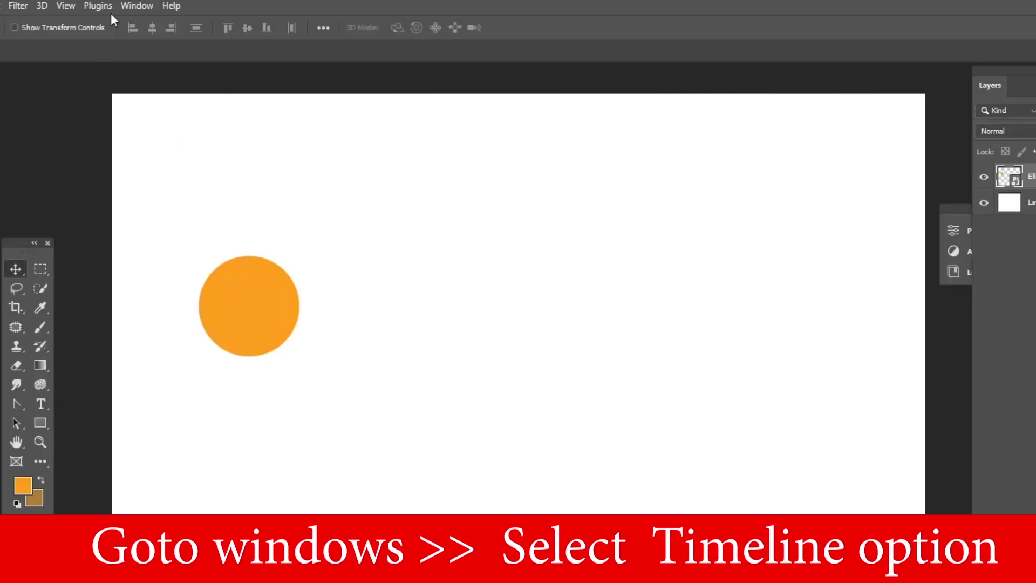
# Show the Timeline and create a video timeline for the document, placing it lower so the circle stays uncovered.
pyautogui.click(141, 7)
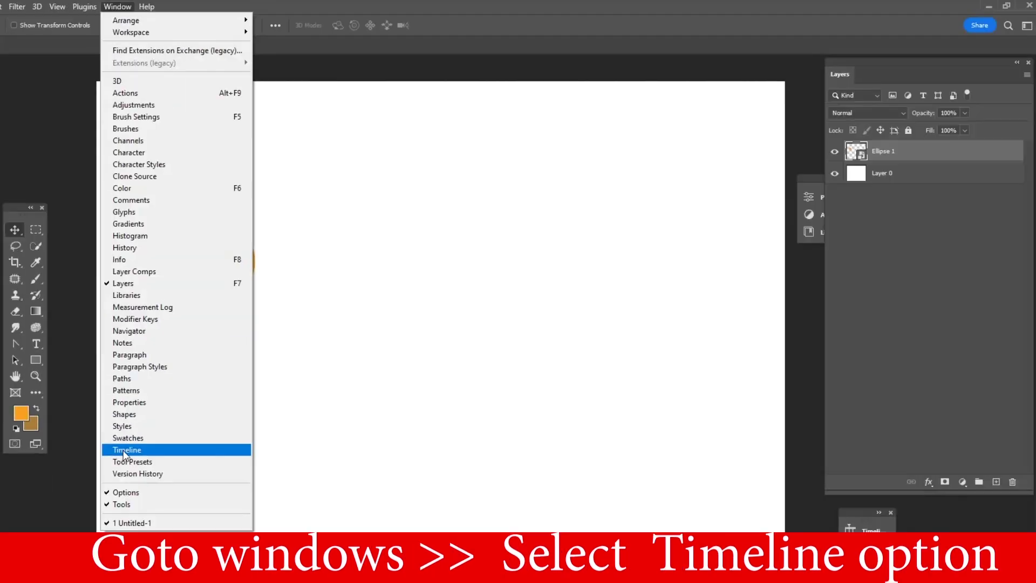
pyautogui.click(125, 452)
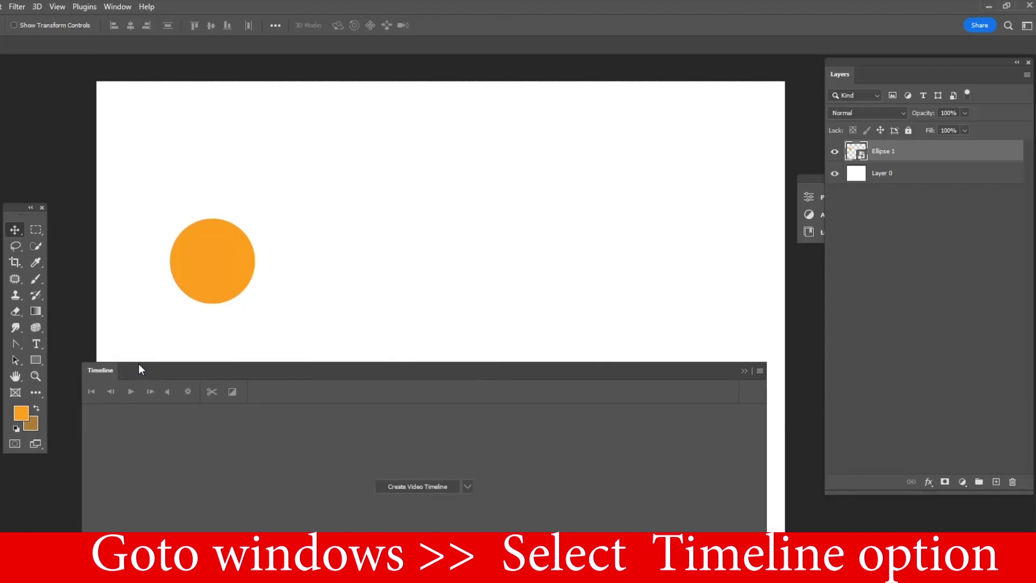
pyautogui.click(467, 486)
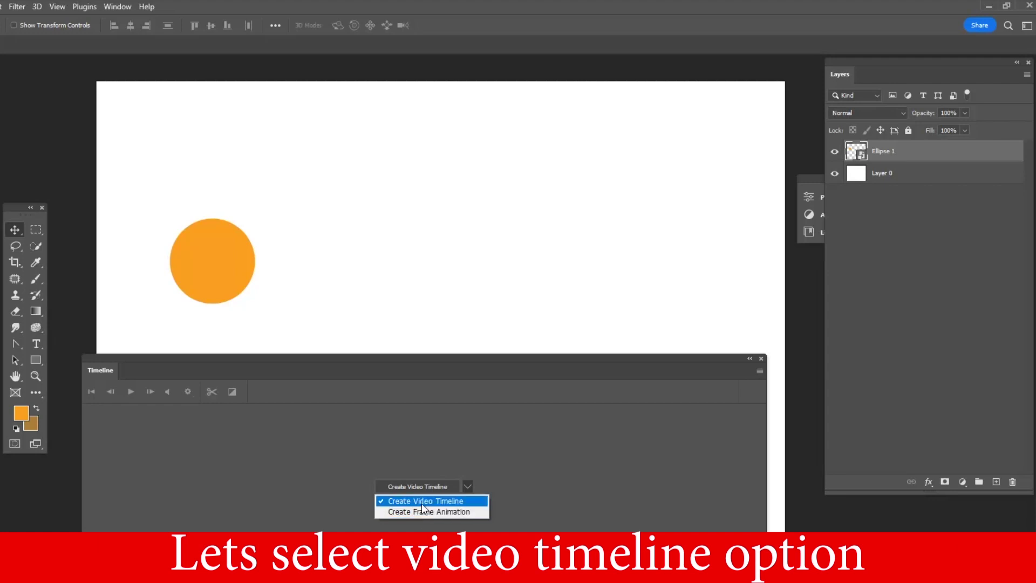
pyautogui.click(419, 500)
pyautogui.click(399, 488)
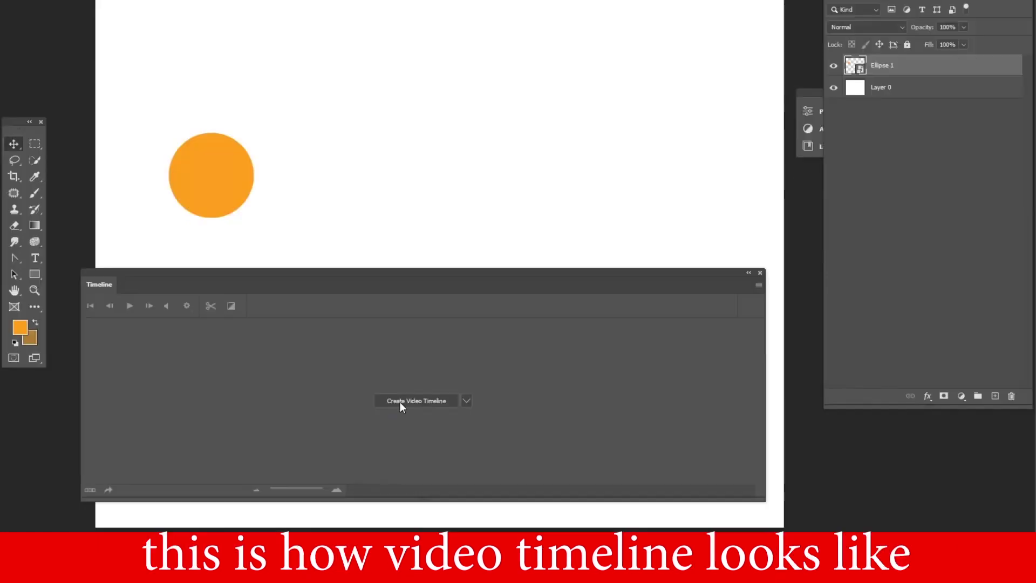
pyautogui.moveTo(353, 369); pyautogui.dragTo(342, 412)
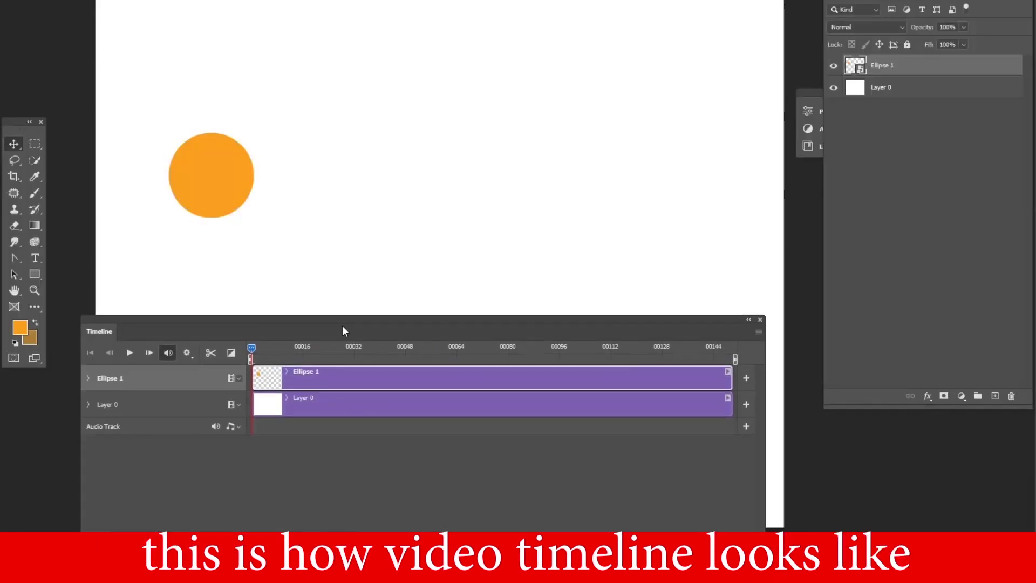
pyautogui.moveTo(342, 325); pyautogui.dragTo(342, 382)
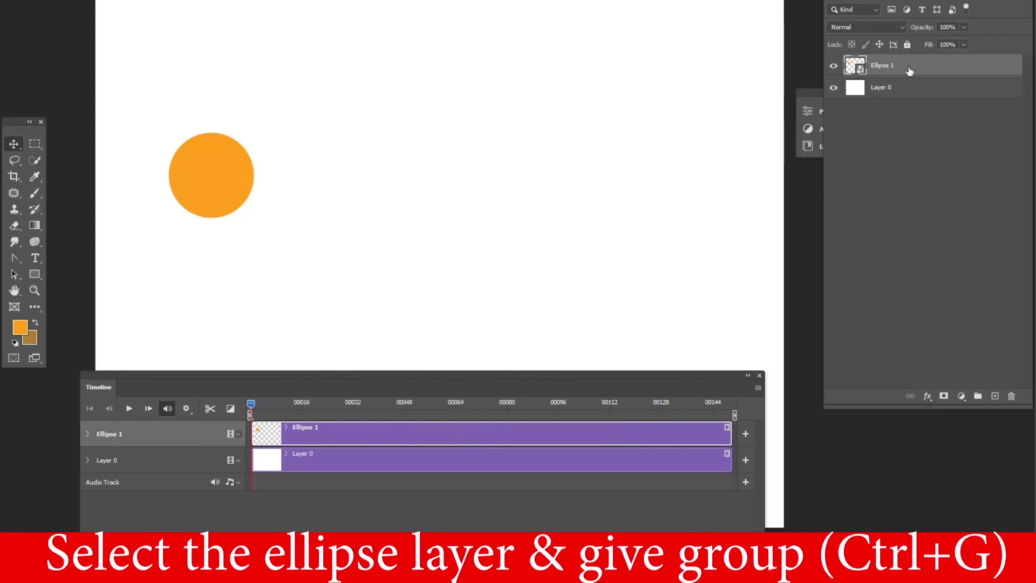
# Group the Ellipse 1 layer and rename the group to 1.
pyautogui.hotkey('ctrl', 'g')
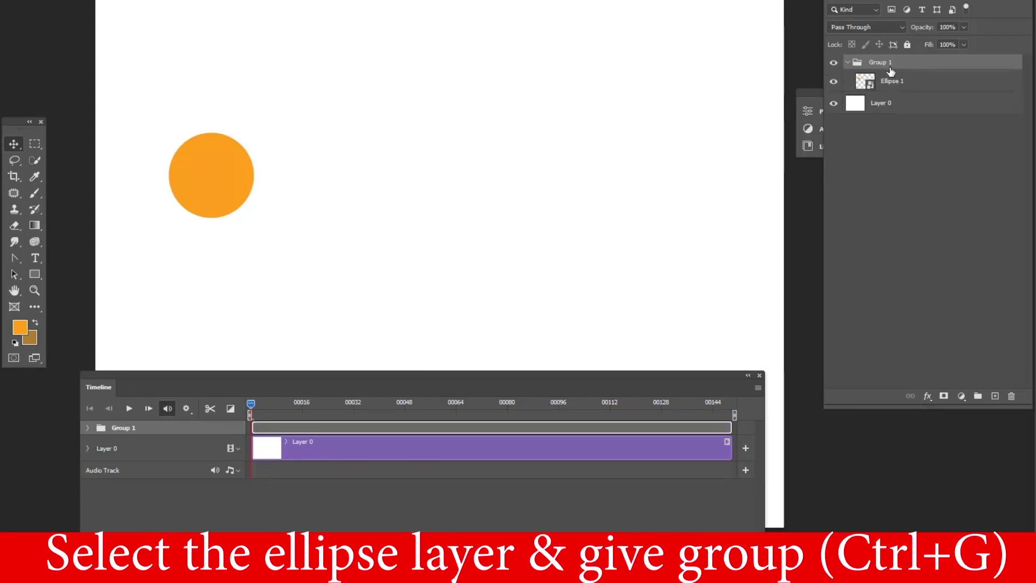
pyautogui.moveTo(919, 81); pyautogui.dragTo(927, 64)
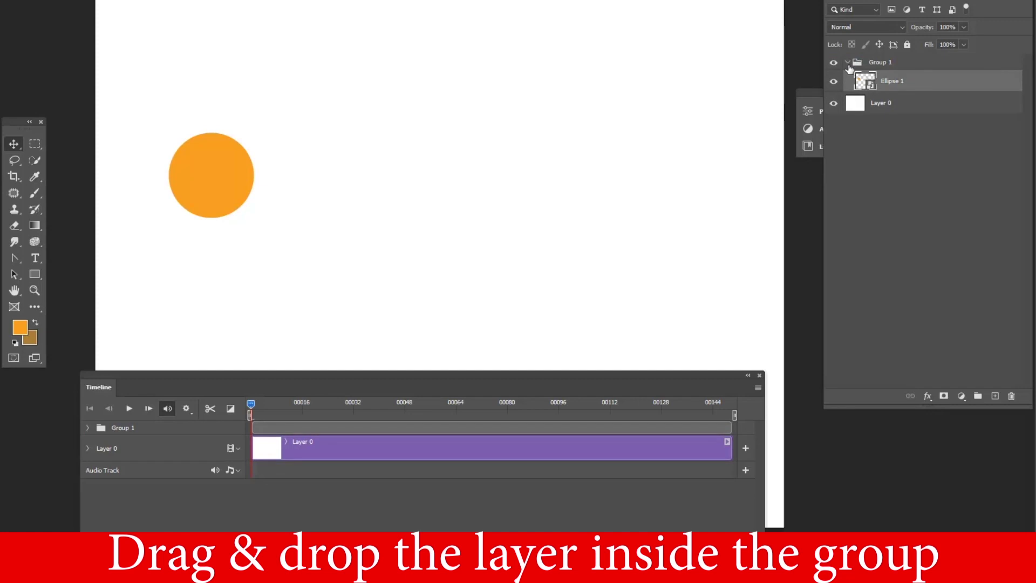
pyautogui.click(846, 62)
pyautogui.doubleClick(880, 62)
pyautogui.write('1')
pyautogui.press('Return')
pyautogui.click(847, 62)
pyautogui.click(848, 63)
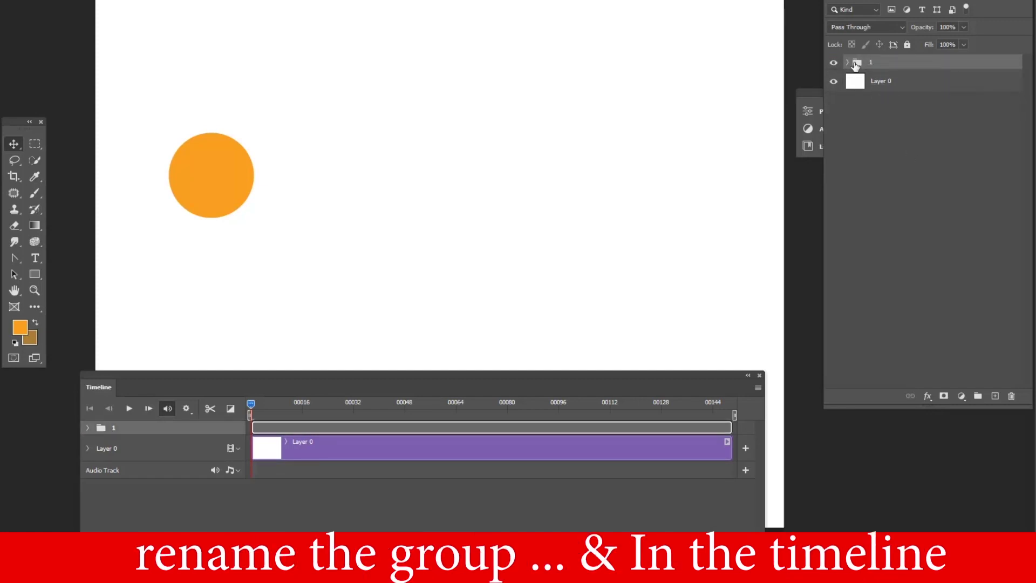
# Expand group 1 and its Ellipse 1 track in the timeline to show the Transform, Opacity and Style properties.
pyautogui.click(847, 63)
pyautogui.click(88, 427)
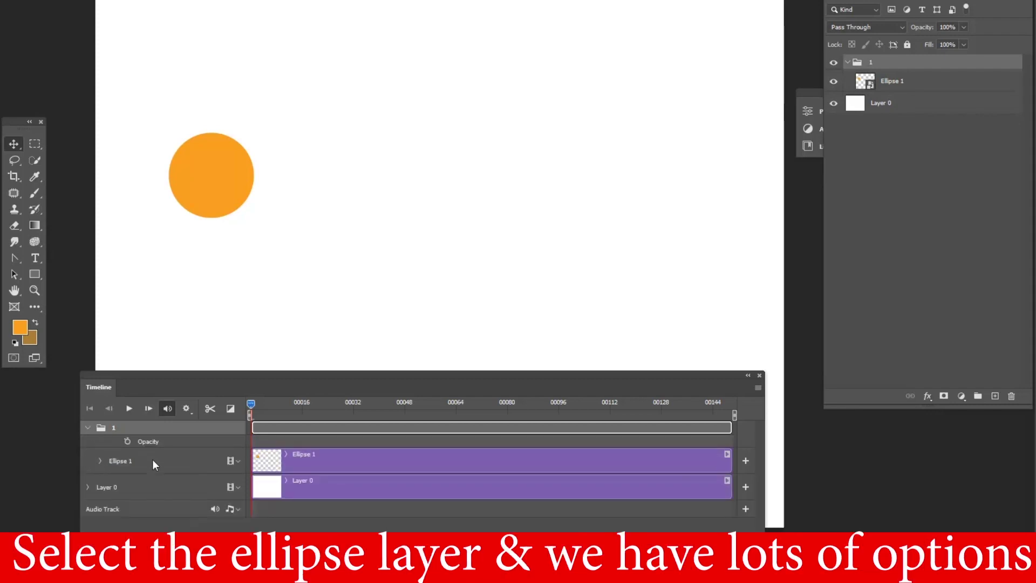
pyautogui.click(111, 465)
pyautogui.click(100, 462)
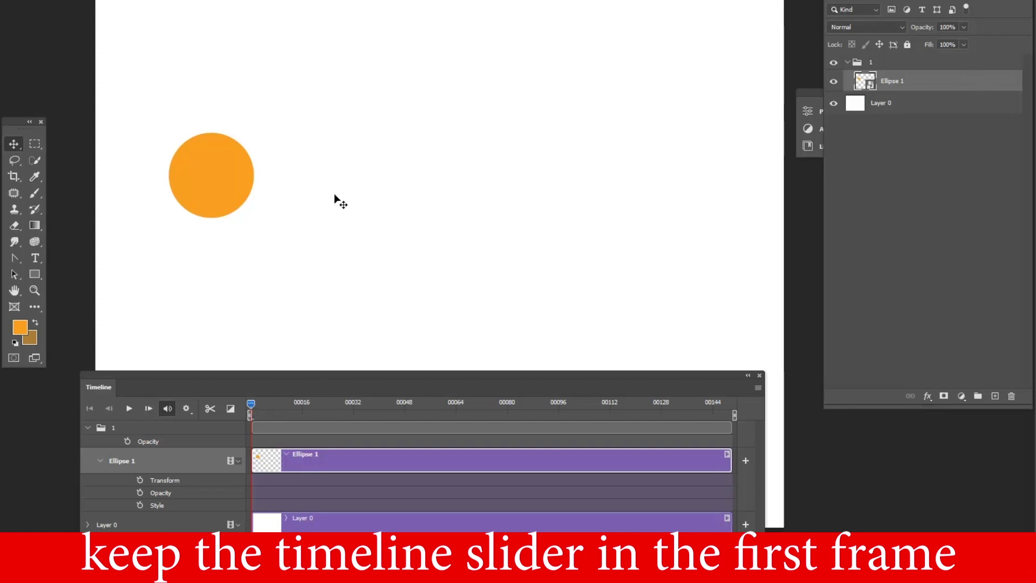
# Apply a Drop Shadow layer style to Ellipse 1 with a size of 38 px.
pyautogui.doubleClick(971, 90)
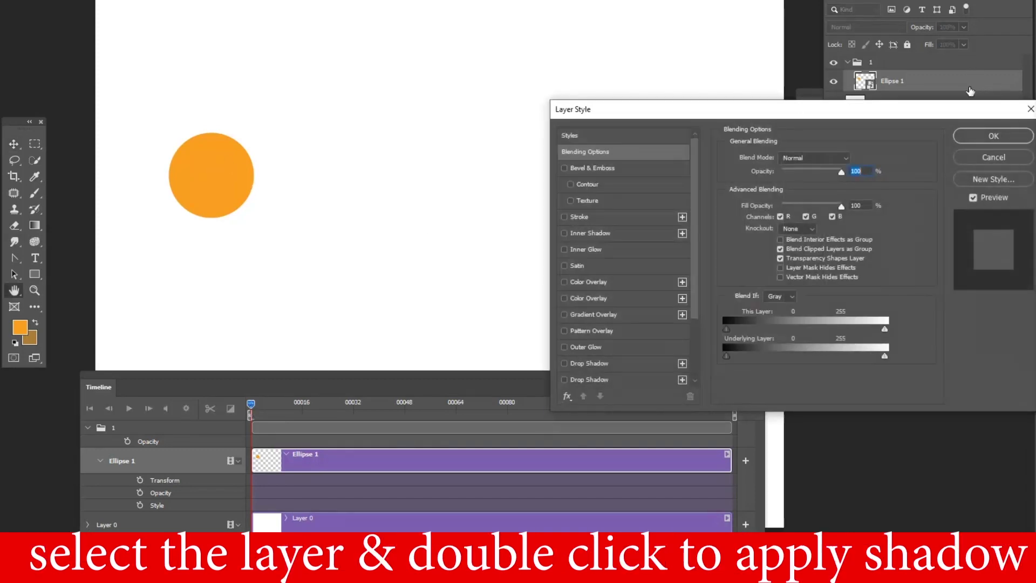
pyautogui.click(576, 362)
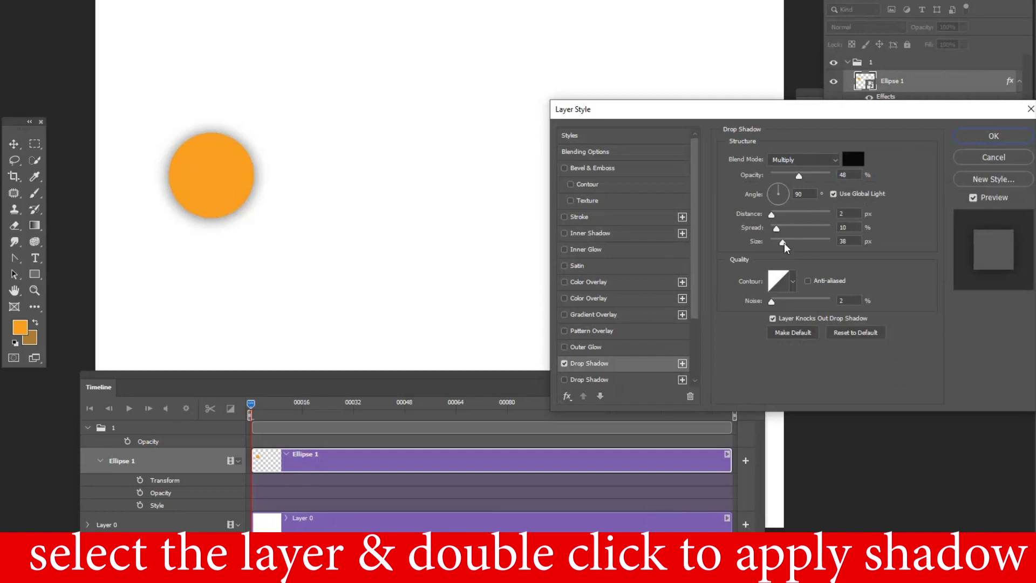
pyautogui.moveTo(783, 246)
pyautogui.mouseDown()
pyautogui.moveTo(801, 240)
pyautogui.moveTo(790, 242)
pyautogui.mouseUp()
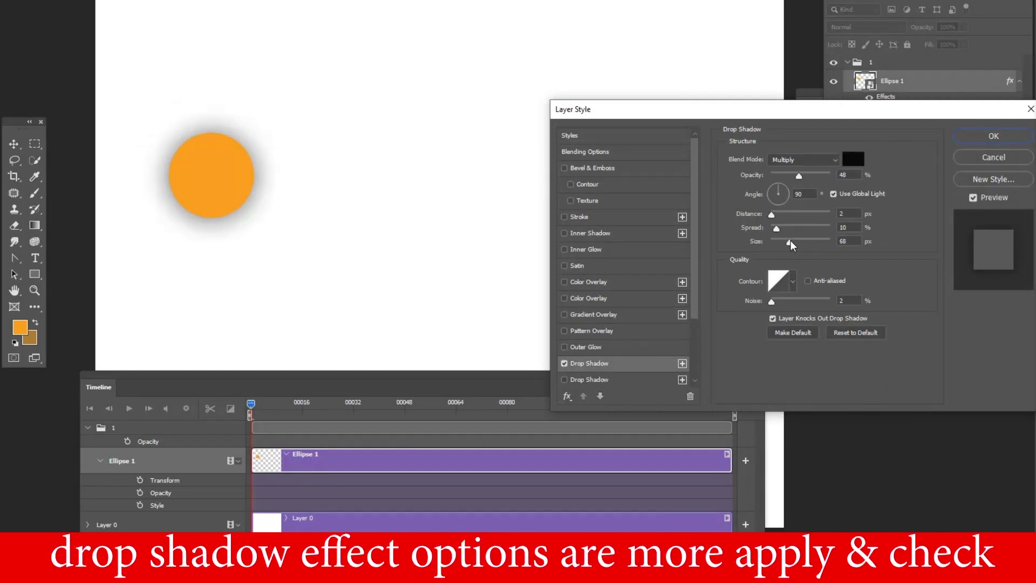
pyautogui.write('38')
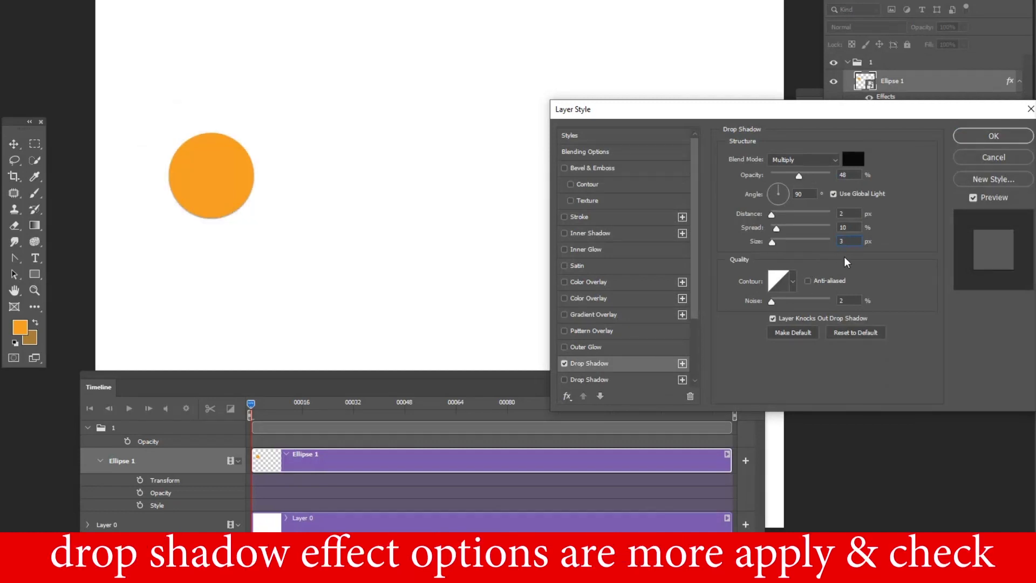
pyautogui.click(994, 138)
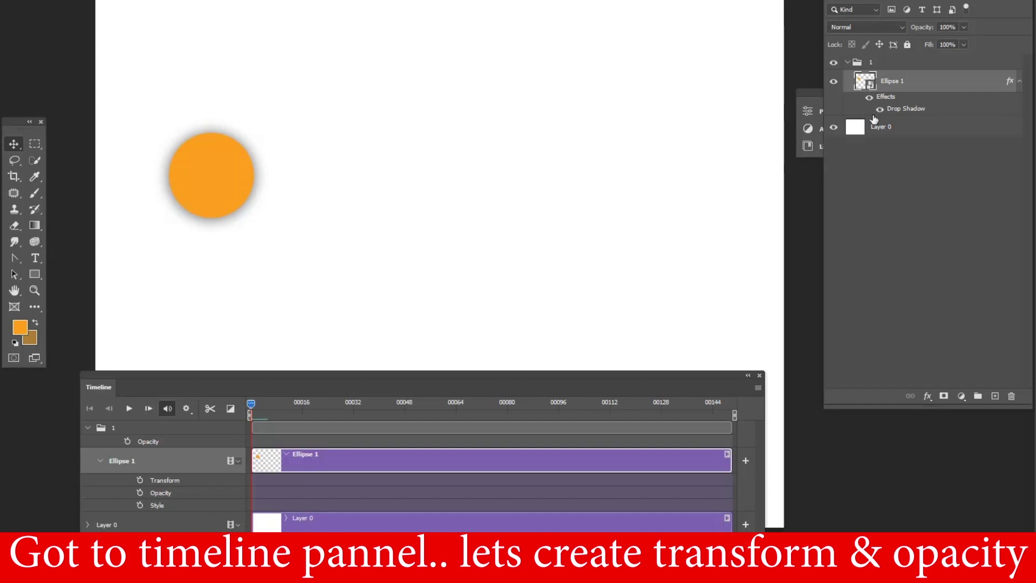
# Add Opacity and Transform keyframes to Ellipse 1 at the first frame and scale the circle down to a tiny dot about its centre.
pyautogui.click(140, 493)
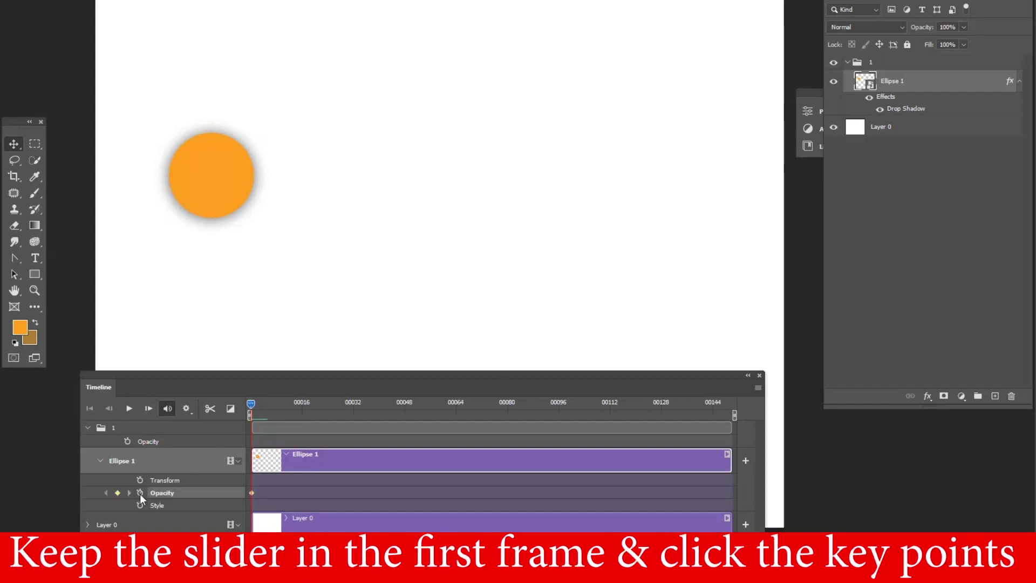
pyautogui.click(140, 480)
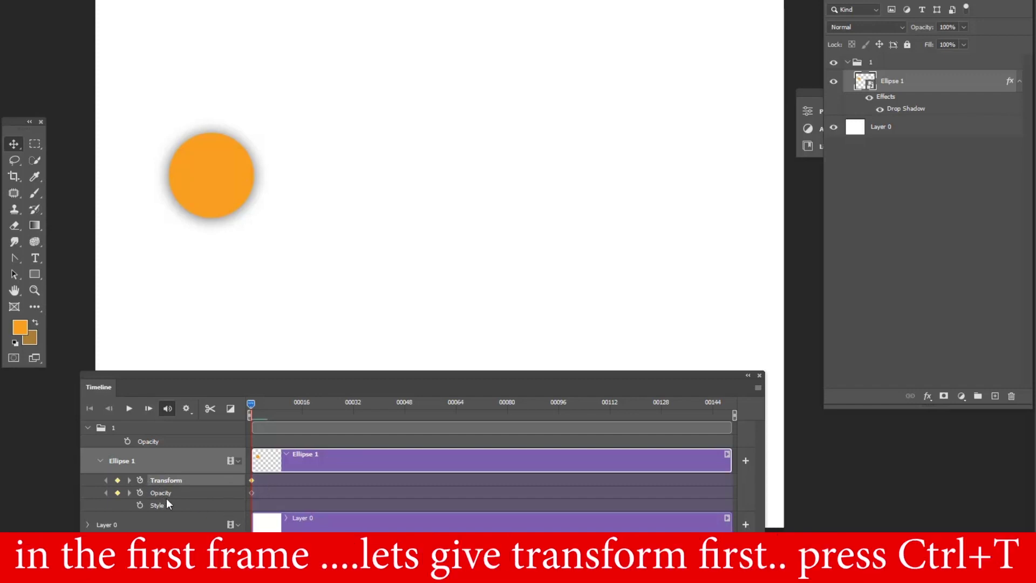
pyautogui.hotkey('ctrl', 't')
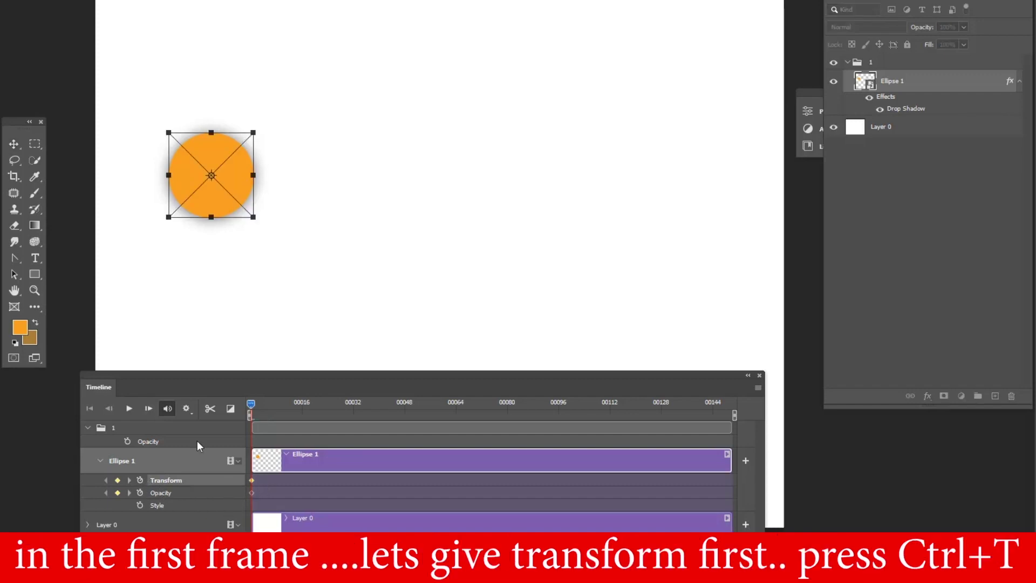
pyautogui.moveTo(253, 218); pyautogui.dragTo(214, 186)
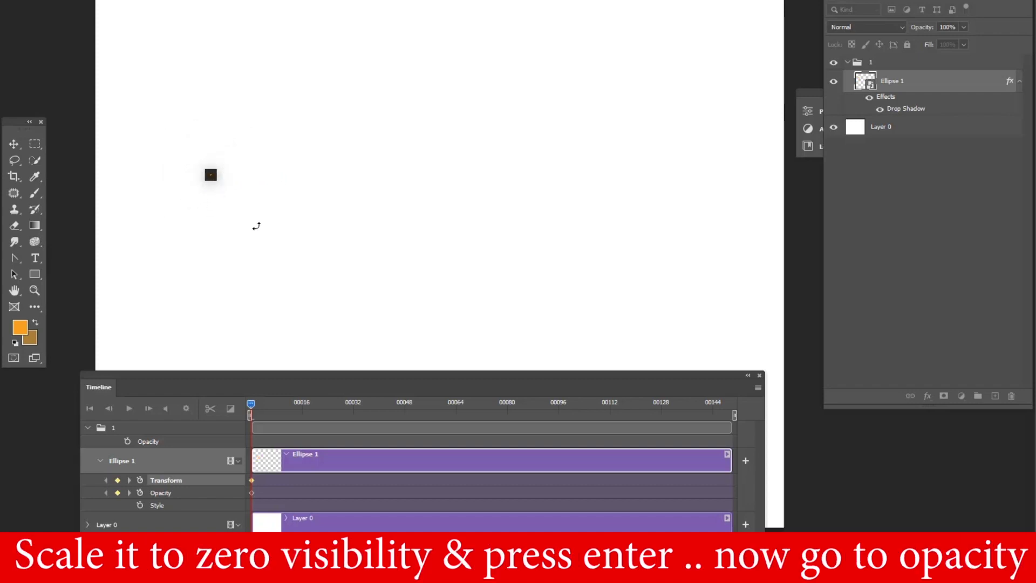
pyautogui.press('Return')
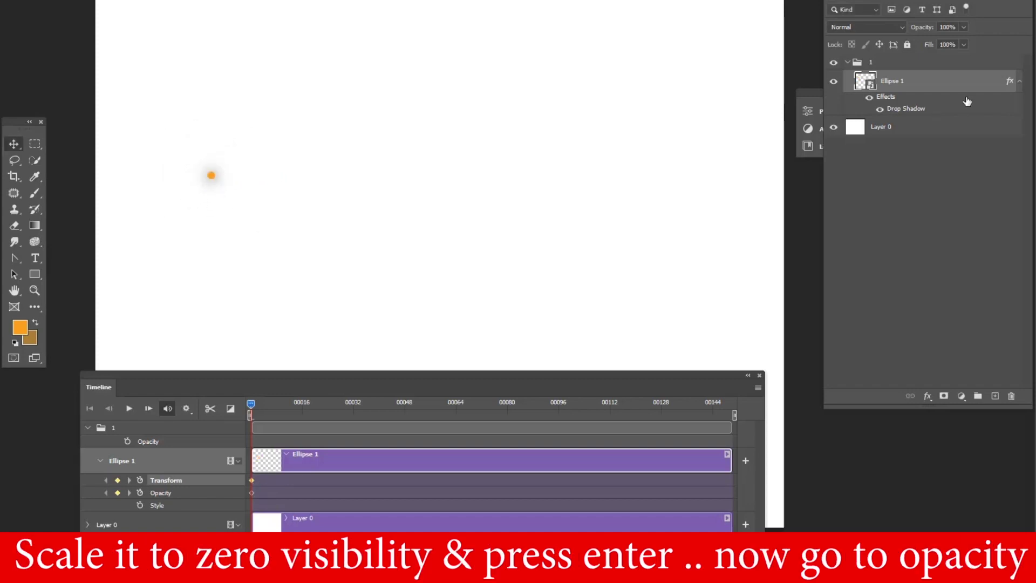
# Set the opacity of Ellipse 1 to 0% at the first frame.
pyautogui.click(161, 492)
pyautogui.click(963, 28)
pyautogui.moveTo(963, 41); pyautogui.dragTo(762, 65)
# Set the opacity of Ellipse 1 to 100% at frame 6.
pyautogui.click(251, 403)
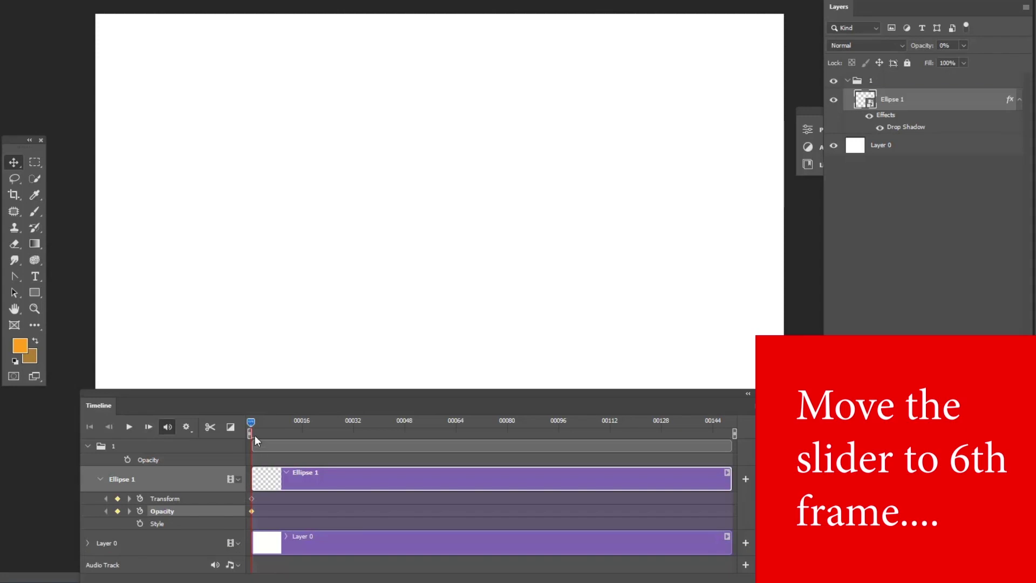
pyautogui.moveTo(251, 421); pyautogui.dragTo(273, 383)
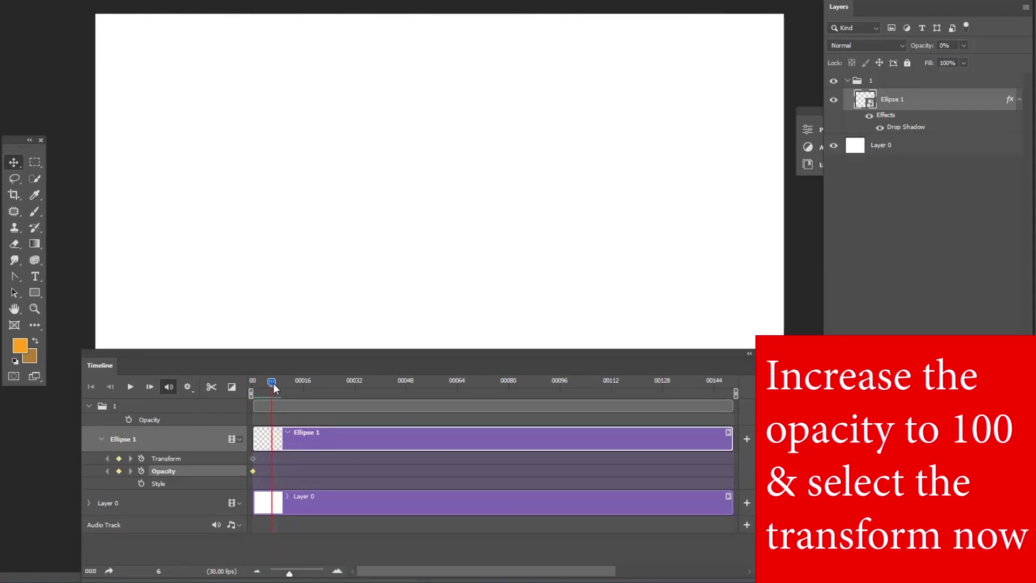
pyautogui.click(164, 459)
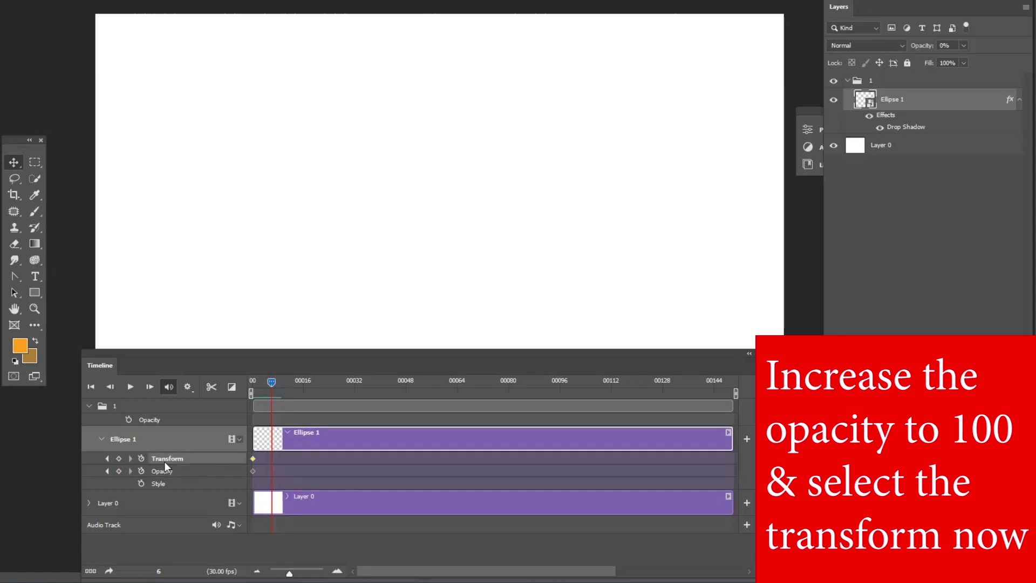
pyautogui.click(165, 472)
pyautogui.click(963, 45)
pyautogui.moveTo(969, 60); pyautogui.dragTo(1021, 59)
# Scale the circle up about its centre from a dot to its full size at frame 6 for a Transform keyframe.
pyautogui.click(164, 458)
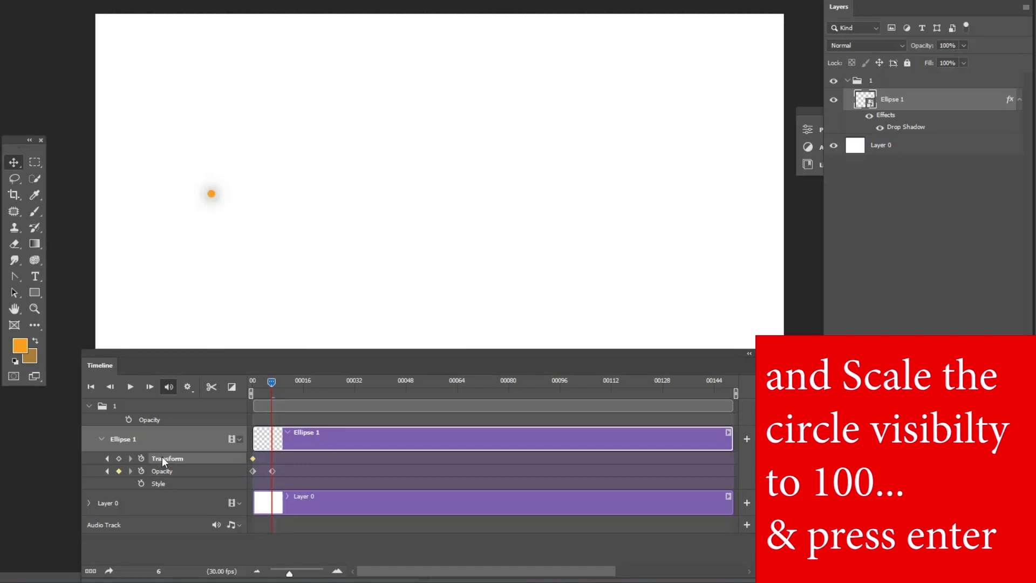
pyautogui.hotkey('ctrl', 't')
pyautogui.moveTo(219, 199); pyautogui.dragTo(272, 238)
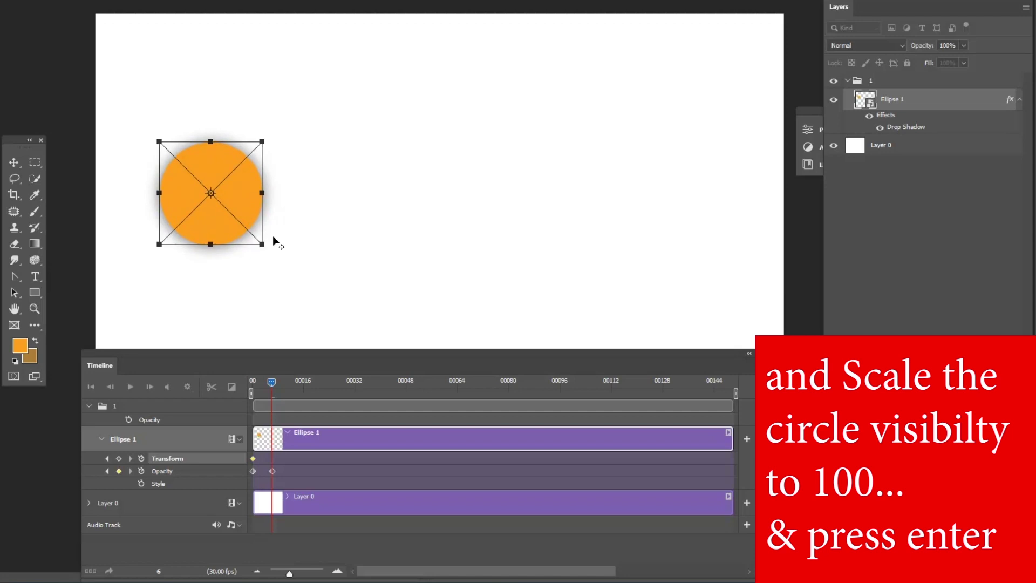
pyautogui.press('Return')
# Move the second Transform and Opacity keyframes of Ellipse 1 to frame 10.
pyautogui.moveTo(271, 382)
pyautogui.mouseDown()
pyautogui.moveTo(199, 390)
pyautogui.moveTo(323, 373)
pyautogui.moveTo(251, 392)
pyautogui.moveTo(272, 395)
pyautogui.mouseUp()
pyautogui.moveTo(283, 456)
pyautogui.mouseDown()
pyautogui.moveTo(267, 480)
pyautogui.moveTo(286, 470)
pyautogui.mouseUp()
pyautogui.moveTo(274, 385); pyautogui.dragTo(285, 383)
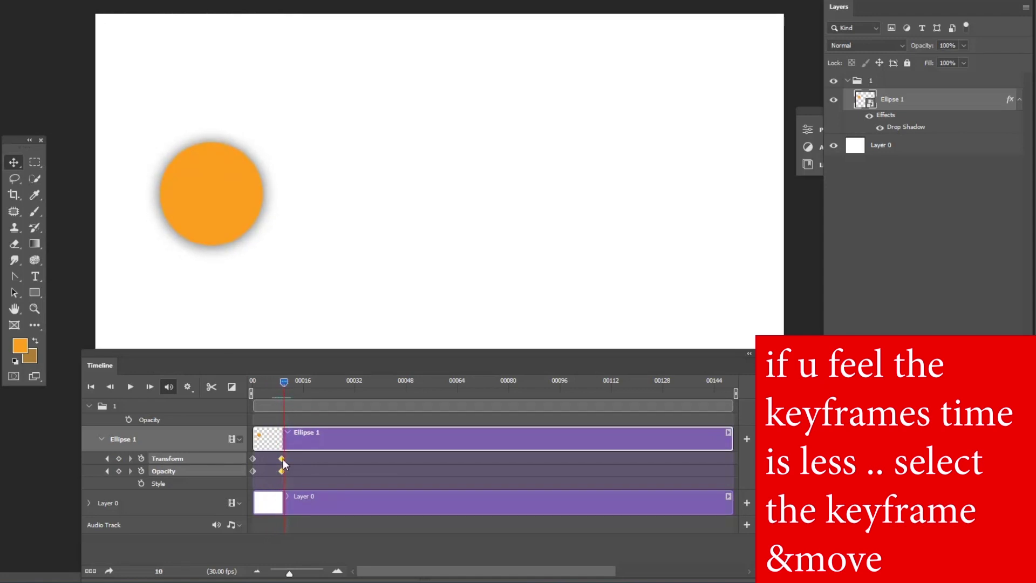
pyautogui.moveTo(281, 458); pyautogui.dragTo(286, 458)
# Scale the circle down to a tiny dot about its centre at frame 15 for a third Transform keyframe.
pyautogui.moveTo(283, 385); pyautogui.dragTo(304, 383)
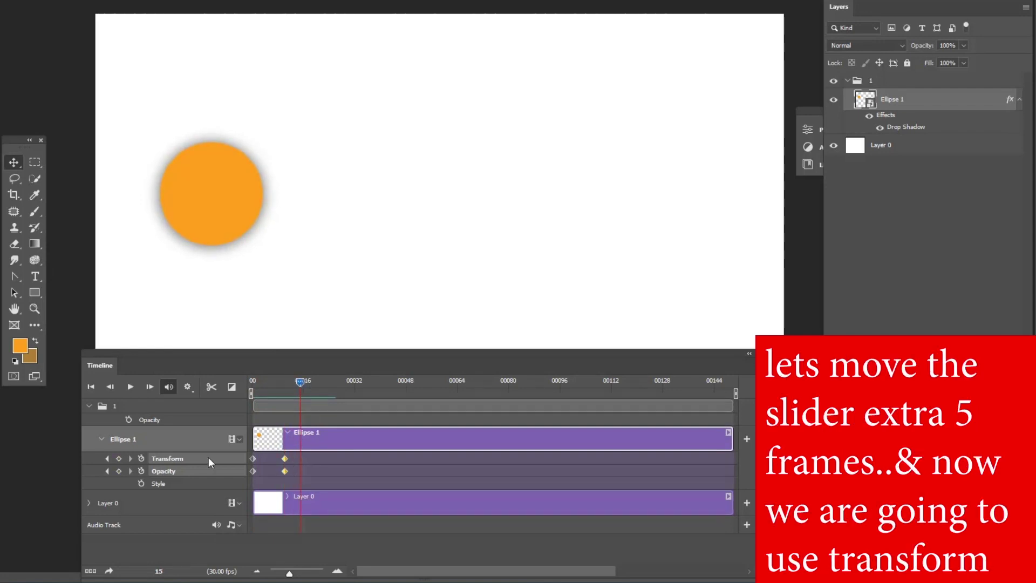
pyautogui.click(189, 459)
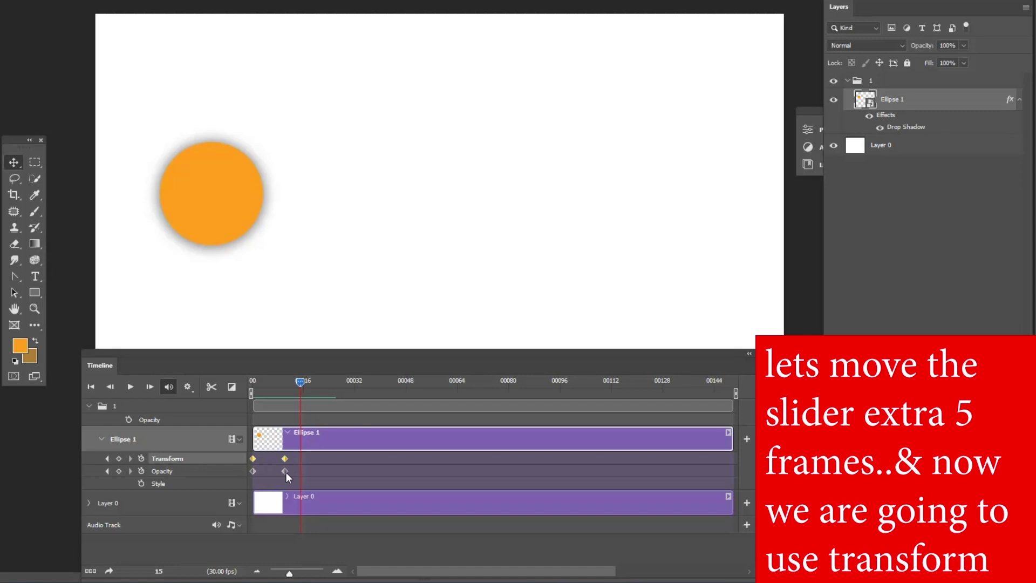
pyautogui.hotkey('ctrl', 't')
pyautogui.moveTo(262, 243); pyautogui.dragTo(213, 199)
pyautogui.press('Return')
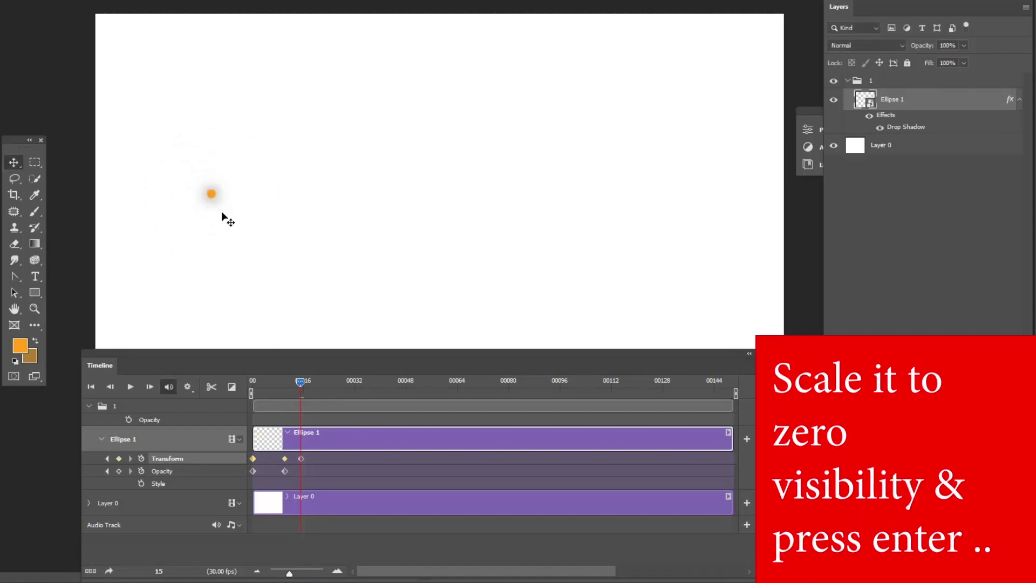
# Scale the circle up to full size again at frame 20 for a fourth Transform keyframe.
pyautogui.moveTo(299, 381); pyautogui.dragTo(316, 382)
pyautogui.hotkey('ctrl', 't')
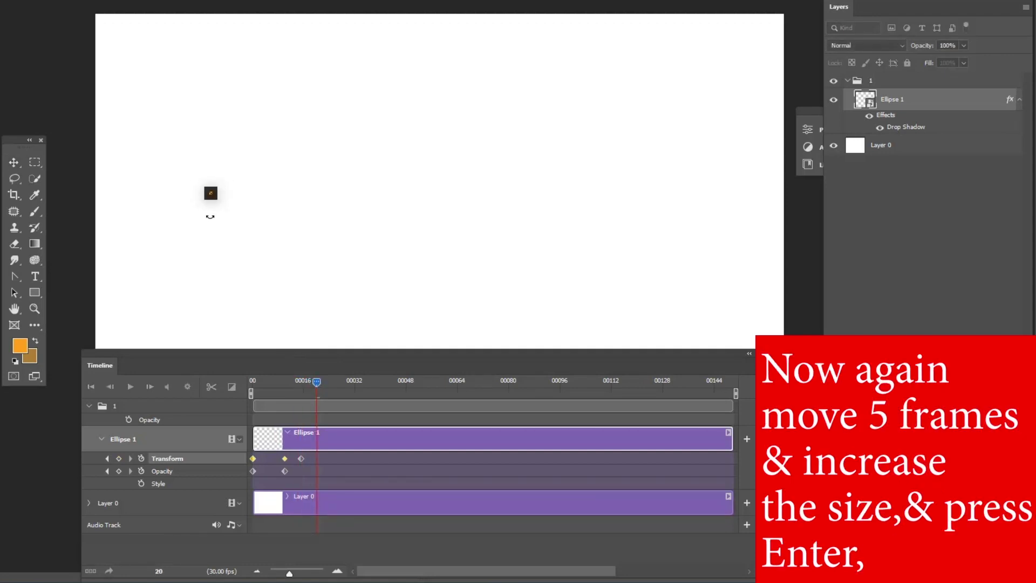
pyautogui.moveTo(216, 201); pyautogui.dragTo(271, 243)
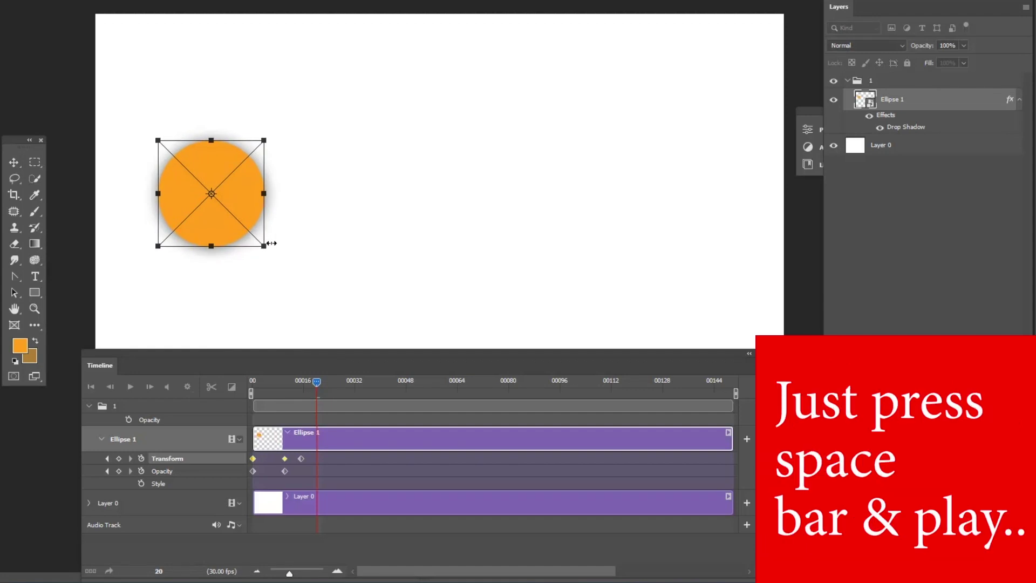
pyautogui.press('Return')
# Play back the circle animation and return the playhead to frame 20.
pyautogui.moveTo(317, 382); pyautogui.dragTo(302, 387)
pyautogui.press('space')
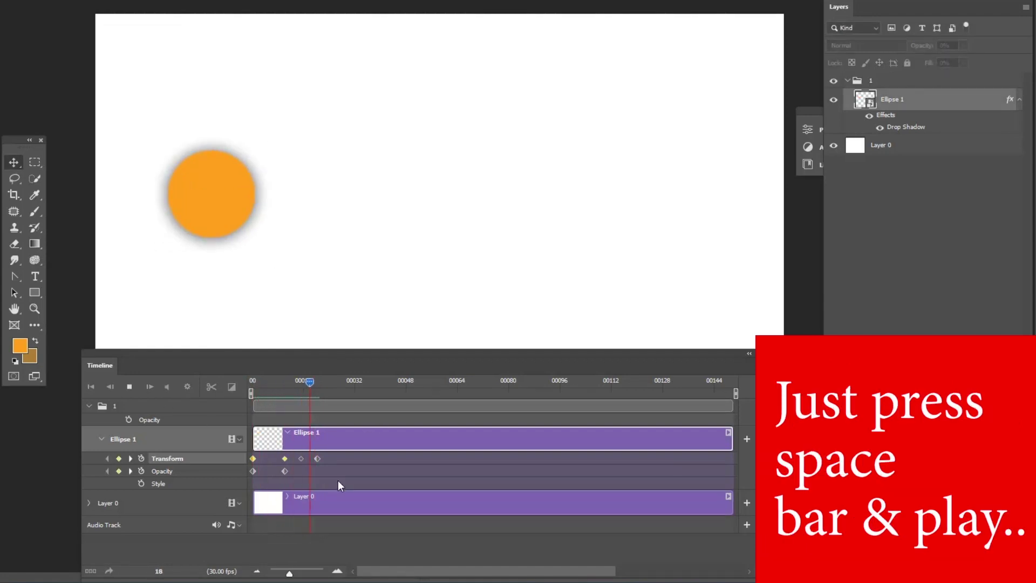
pyautogui.press('space')
pyautogui.moveTo(300, 399)
pyautogui.mouseDown()
pyautogui.moveTo(237, 402)
pyautogui.moveTo(316, 401)
pyautogui.mouseUp()
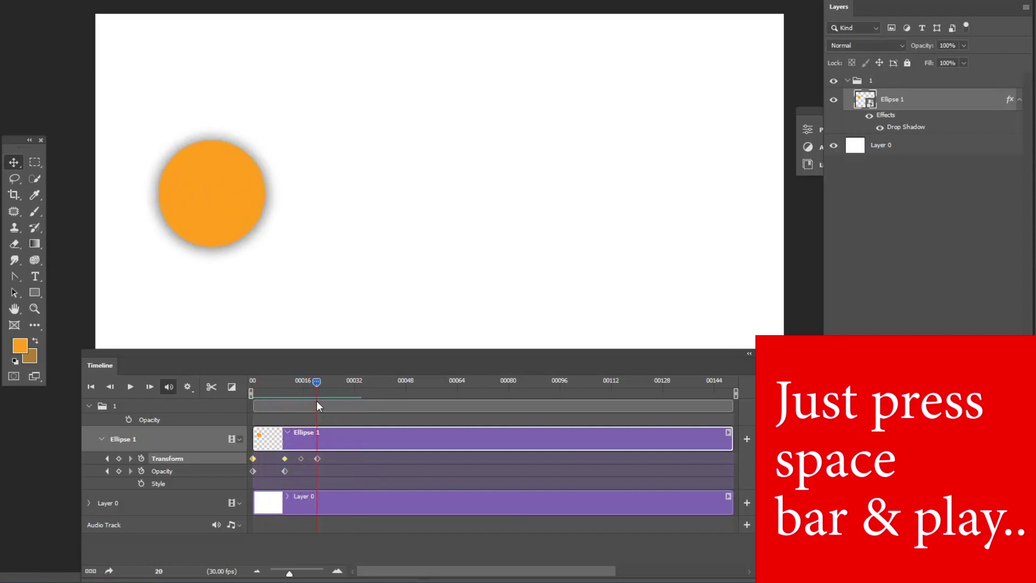
# Collapse the Ellipse 1 track and add the horizontal text "1" beside the circle, starting at frame 25.
pyautogui.click(102, 438)
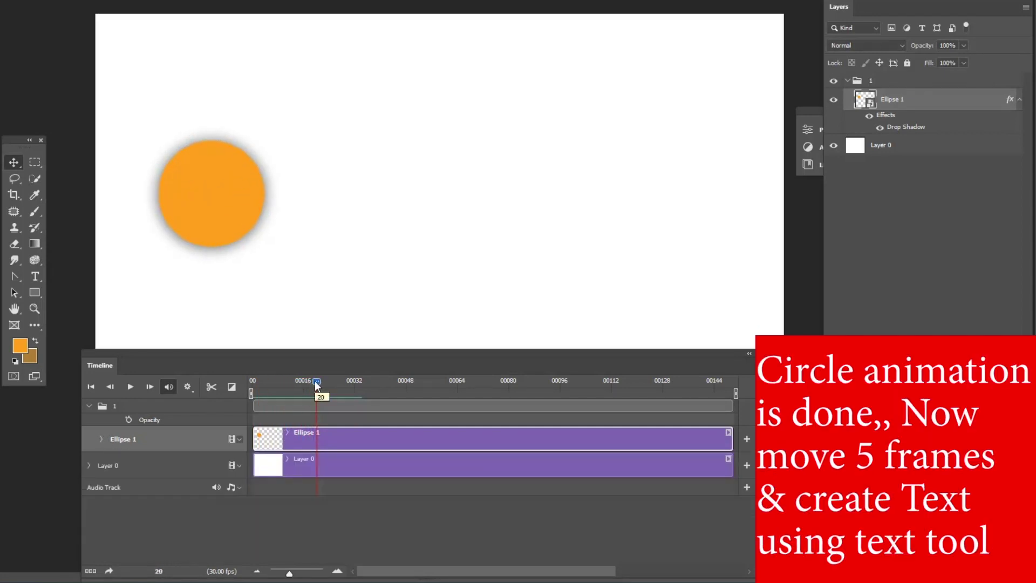
pyautogui.moveTo(316, 381); pyautogui.dragTo(332, 383)
pyautogui.rightClick(33, 277)
pyautogui.click(81, 275)
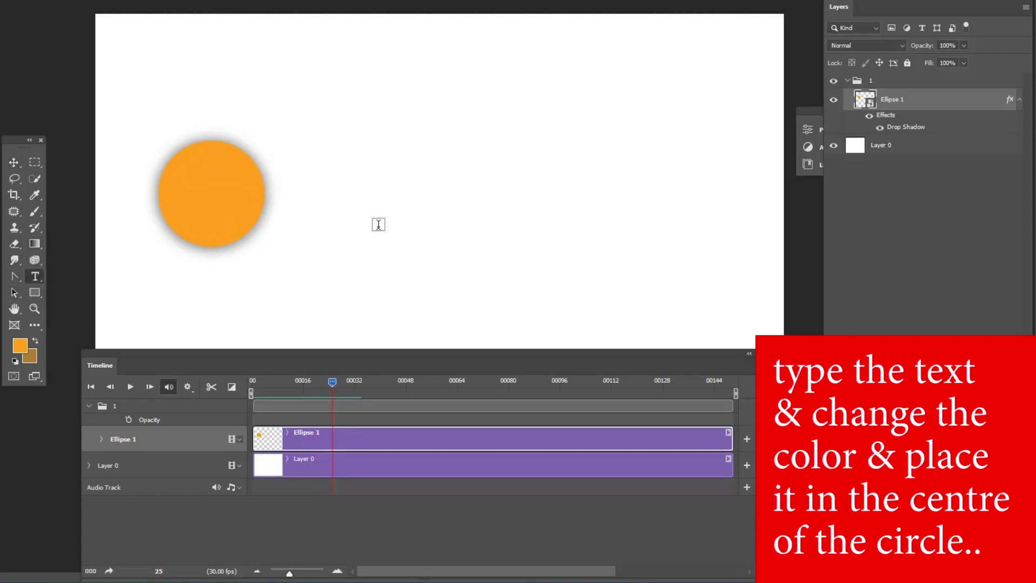
pyautogui.click(378, 224)
pyautogui.press('BackSpace')
pyautogui.write('1')
# Change the colour of the text "1" to black and its font size to 48 pt.
pyautogui.hotkey('shift', 'Left')
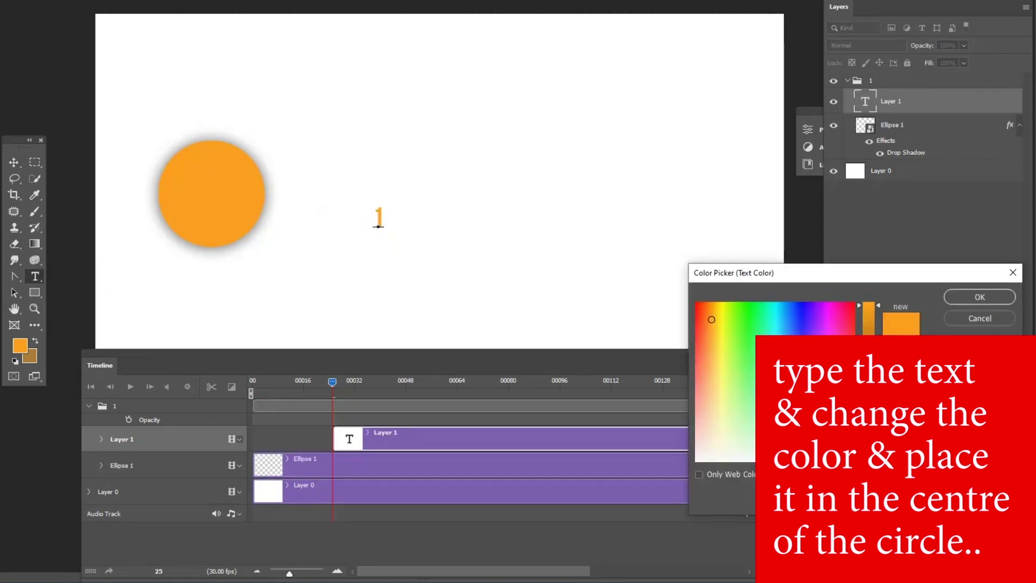
pyautogui.click(978, 297)
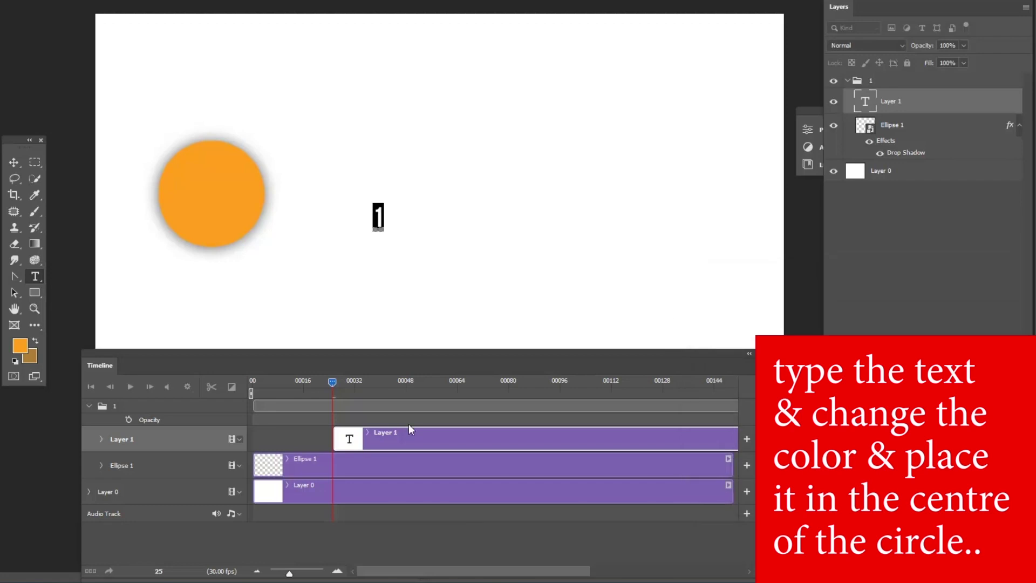
pyautogui.hotkey('ctrl', 'shift', '.')
pyautogui.hotkey('ctrl', 'shift', '.')
pyautogui.hotkey('ctrl', 'shift', '.')
pyautogui.click(194, 2)
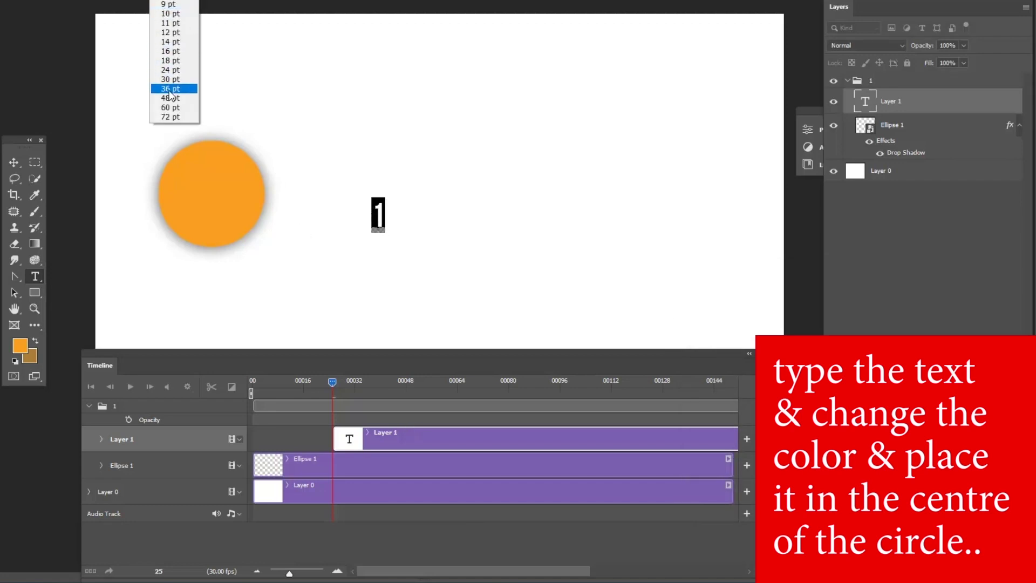
pyautogui.click(169, 90)
pyautogui.click(194, 2)
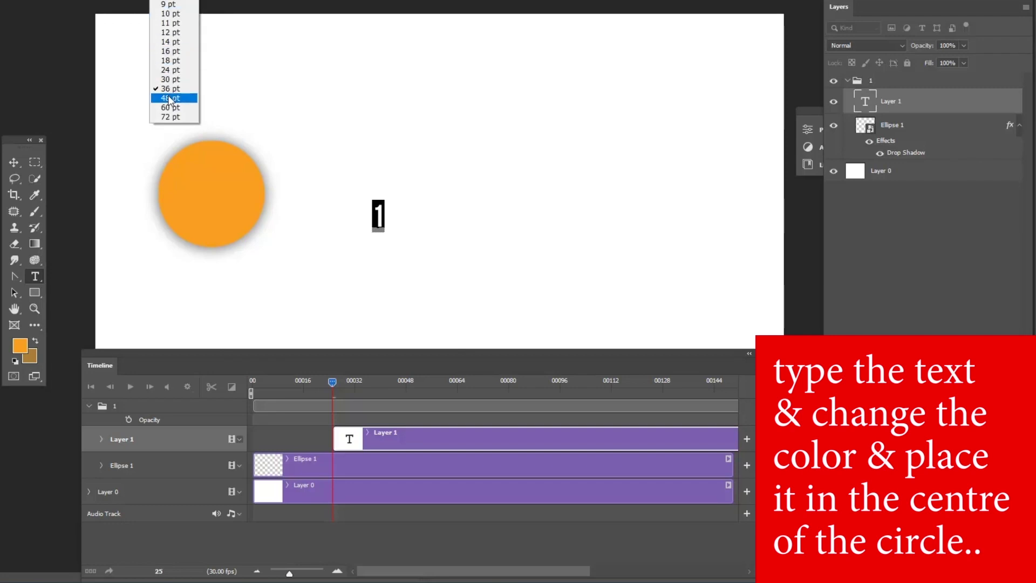
pyautogui.click(174, 100)
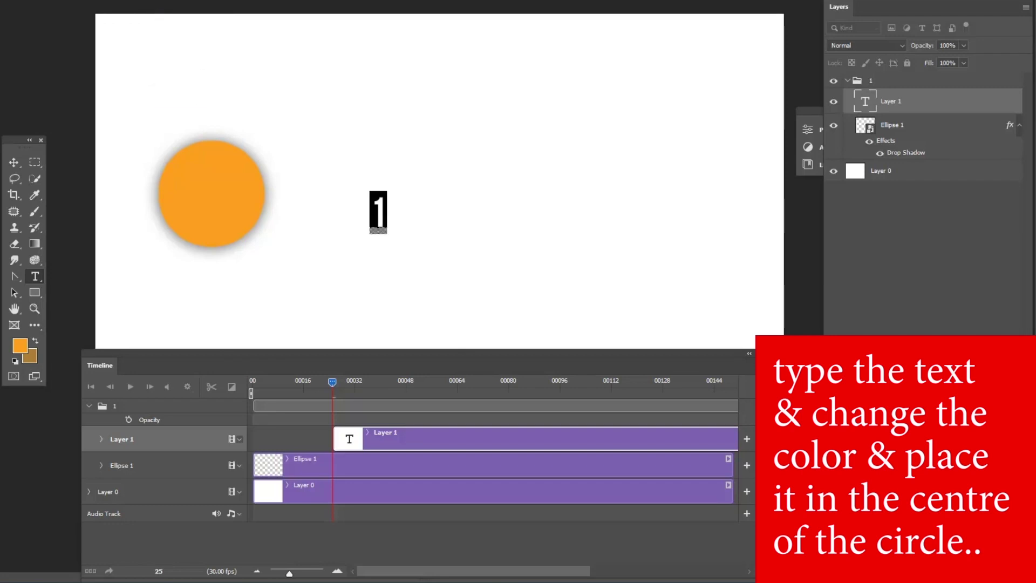
# Move the text "1" to the centre of the orange circle.
pyautogui.click(14, 162)
pyautogui.moveTo(381, 220); pyautogui.dragTo(212, 204)
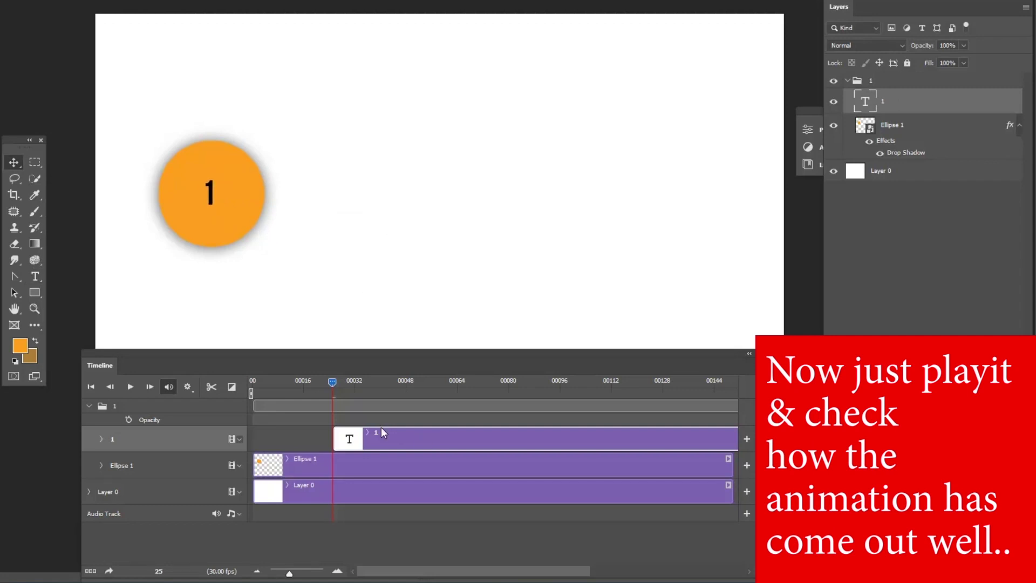
pyautogui.moveTo(332, 383)
pyautogui.mouseDown()
pyautogui.moveTo(252, 384)
pyautogui.moveTo(362, 388)
pyautogui.moveTo(334, 393)
pyautogui.mouseUp()
# Add an Opacity keyframe to the text layer 1 at frame 25 and set its opacity to 0%.
pyautogui.click(101, 439)
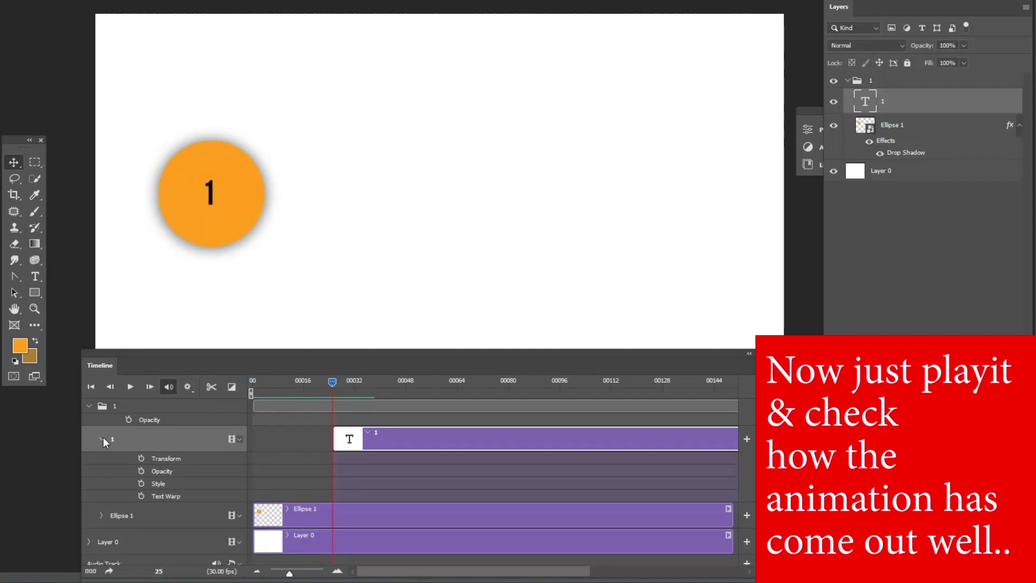
pyautogui.click(142, 471)
pyautogui.click(964, 46)
pyautogui.moveTo(962, 60); pyautogui.dragTo(906, 59)
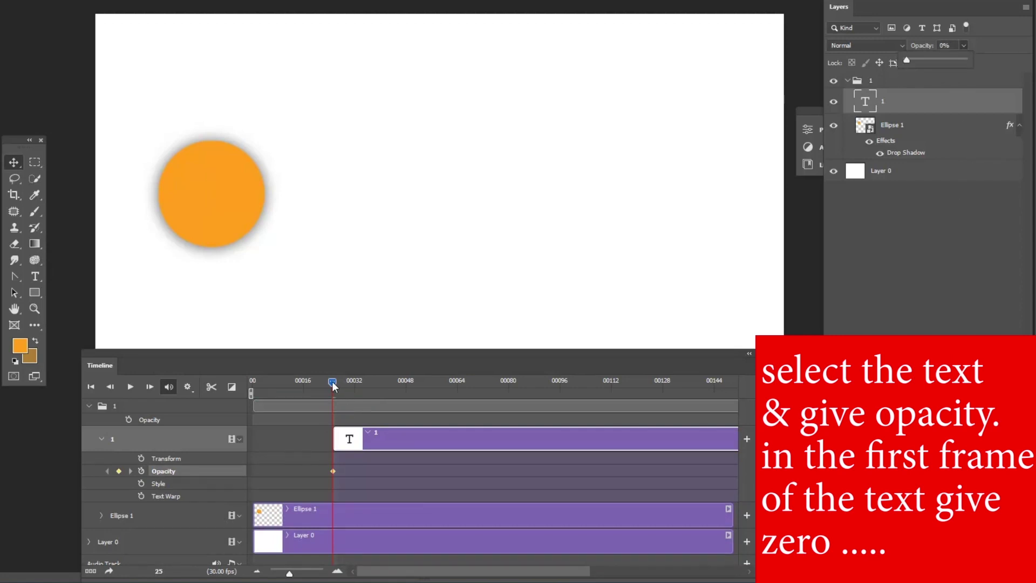
# Set the opacity of the text layer 1 to 100% at frame 35.
pyautogui.moveTo(332, 380); pyautogui.dragTo(364, 385)
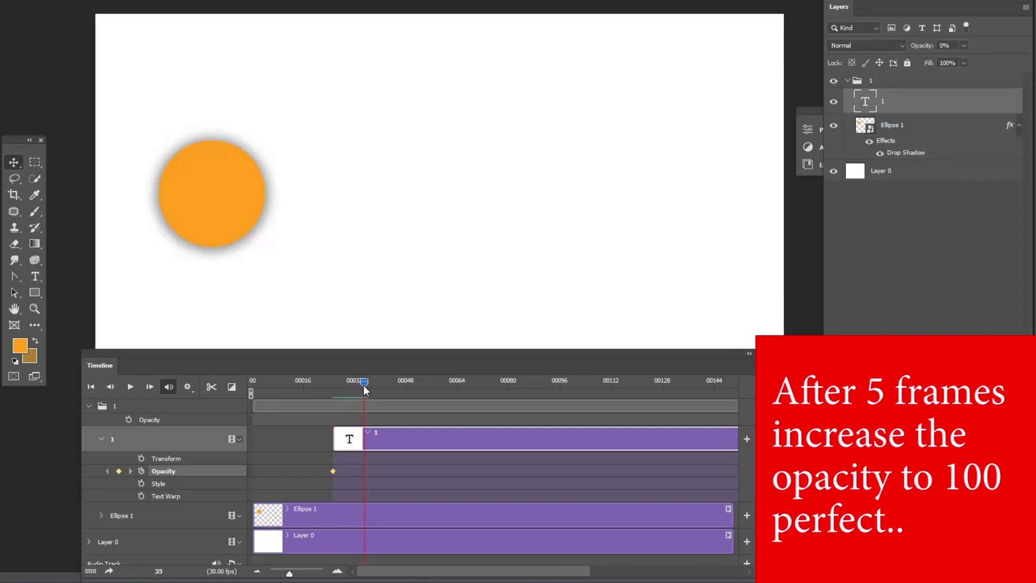
pyautogui.click(964, 46)
pyautogui.moveTo(967, 59); pyautogui.dragTo(1021, 60)
# Play back the circle and number animation, collapse the text track and return the playhead to frame 35.
pyautogui.press('space')
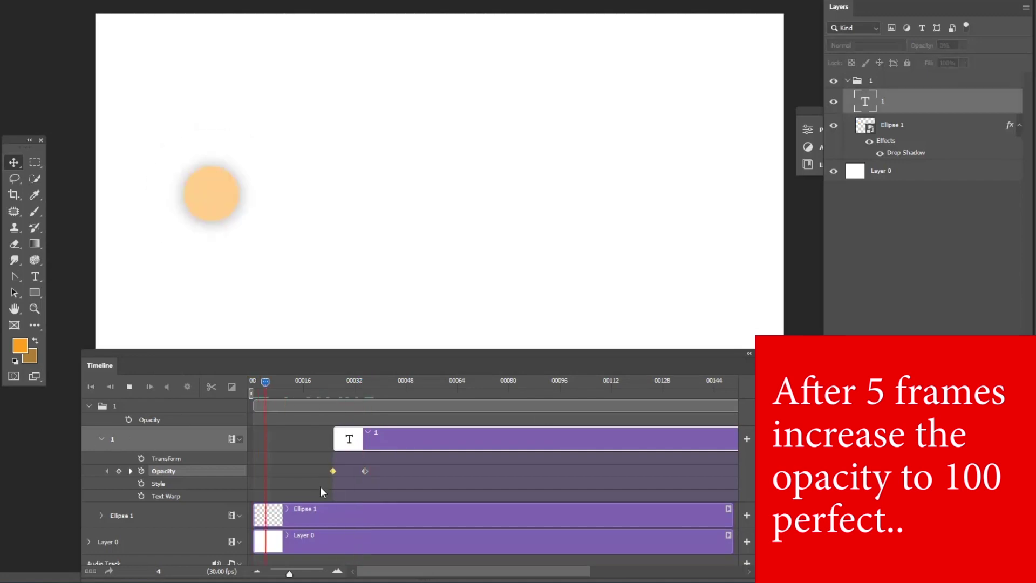
pyautogui.click(102, 438)
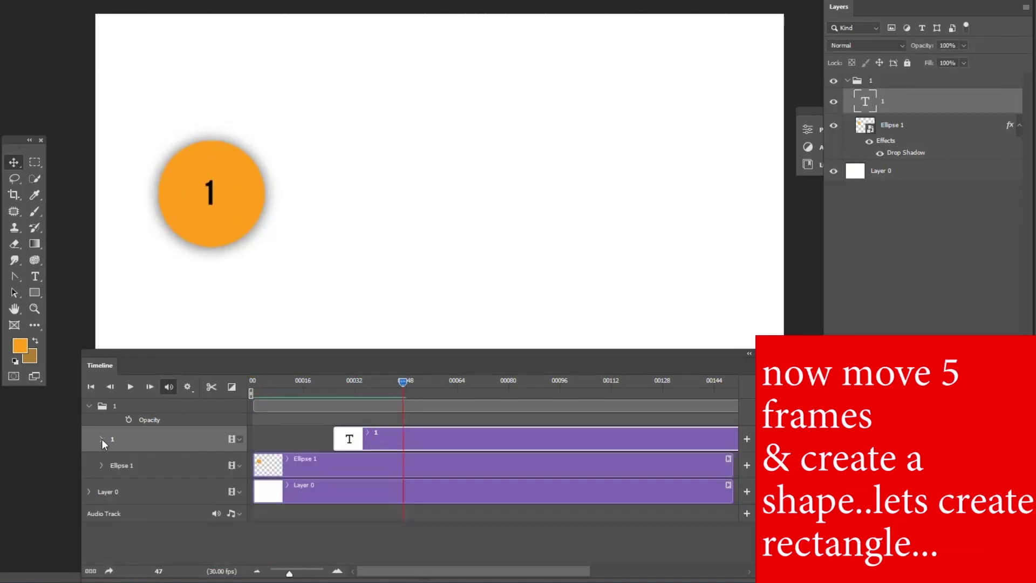
pyautogui.click(294, 387)
pyautogui.moveTo(291, 393); pyautogui.dragTo(370, 411)
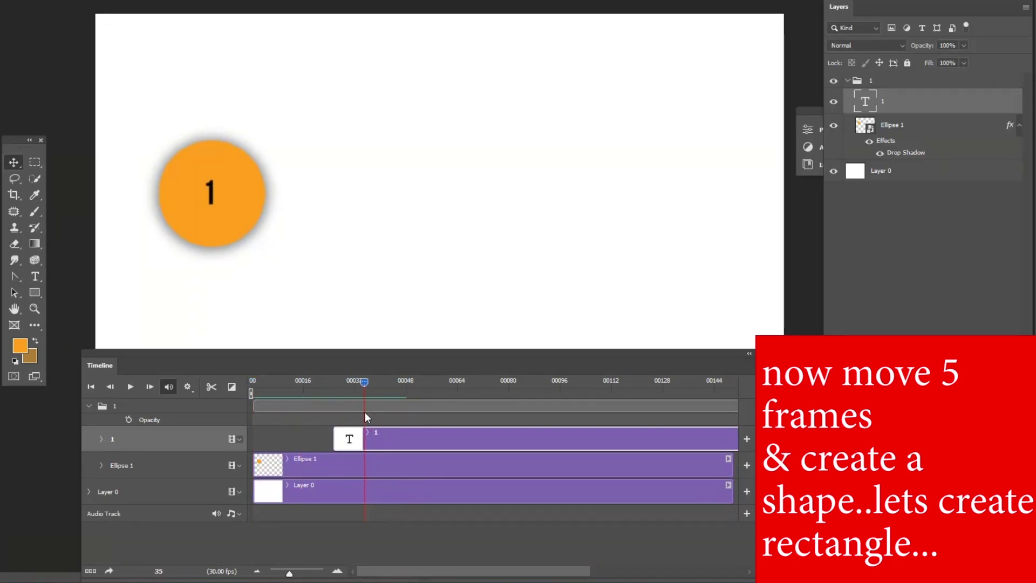
# Draw a rounded rectangle about 6.69 in wide and 0.91 in high across the circle, starting at frame 40.
pyautogui.click(101, 439)
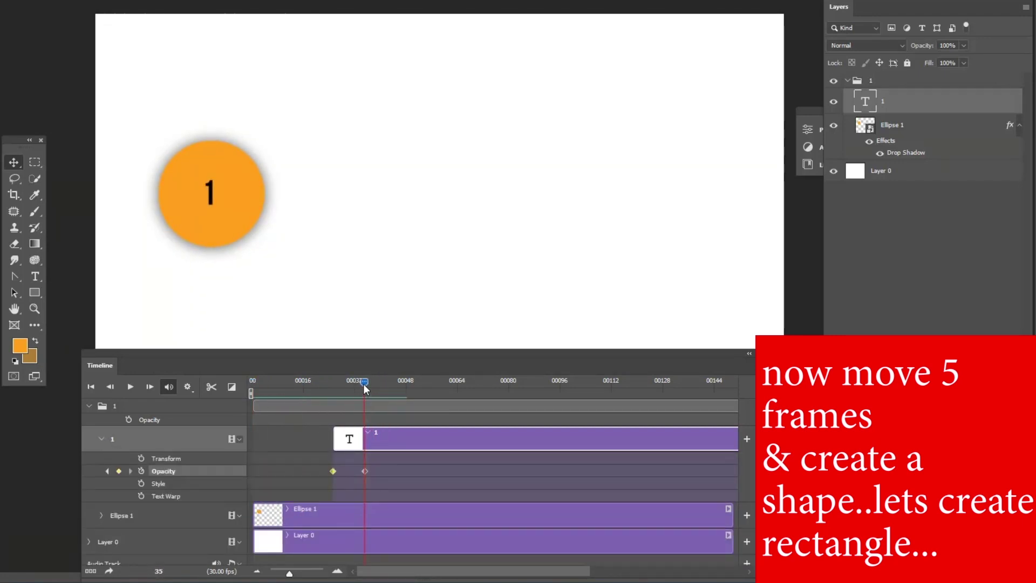
pyautogui.moveTo(365, 384); pyautogui.dragTo(381, 384)
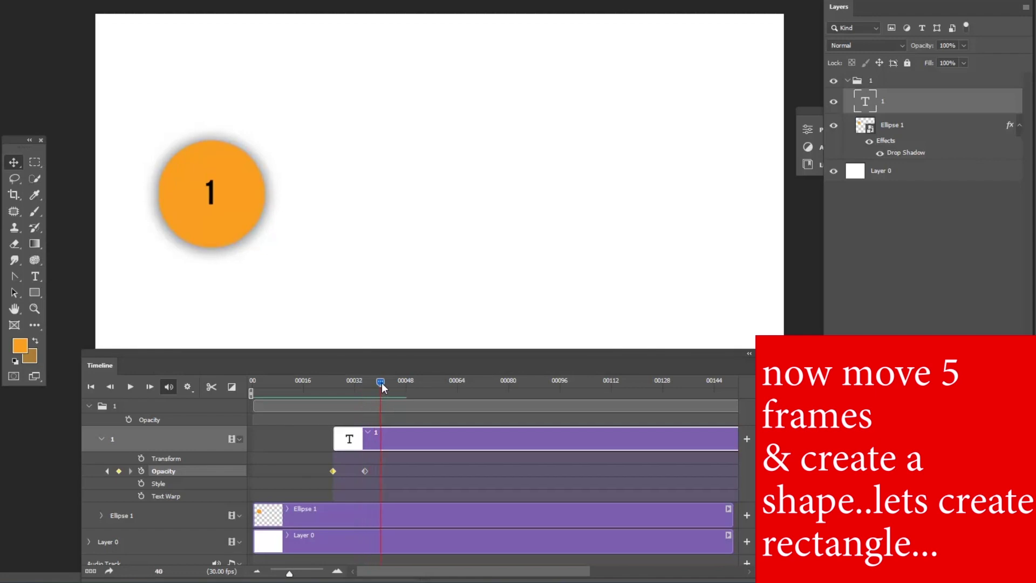
pyautogui.click(102, 439)
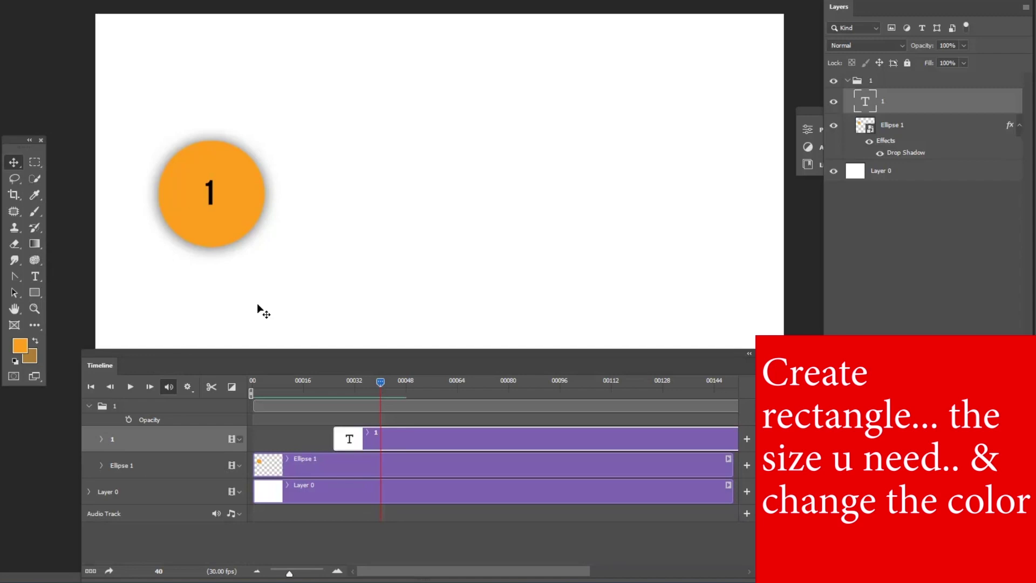
pyautogui.click(35, 292)
pyautogui.moveTo(226, 175); pyautogui.dragTo(435, 202)
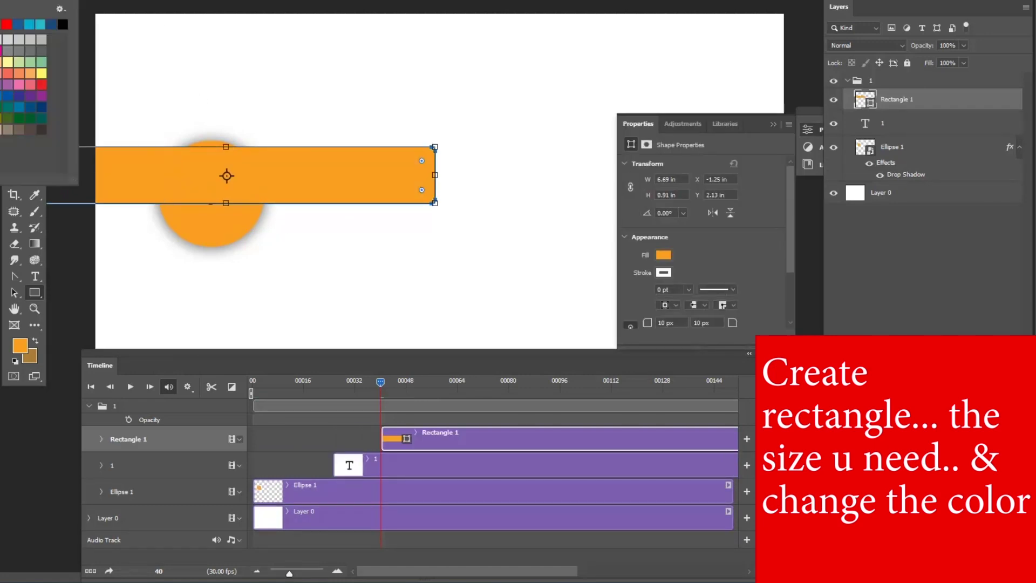
# Fill the rectangle with black and move it to extend rightward from the circle, at about X 2.01 in, Y 2.43 in.
pyautogui.click(62, 24)
pyautogui.click(14, 162)
pyautogui.moveTo(295, 202); pyautogui.dragTo(467, 211)
pyautogui.moveTo(381, 382)
pyautogui.mouseDown()
pyautogui.moveTo(356, 386)
pyautogui.moveTo(381, 384)
pyautogui.mouseUp()
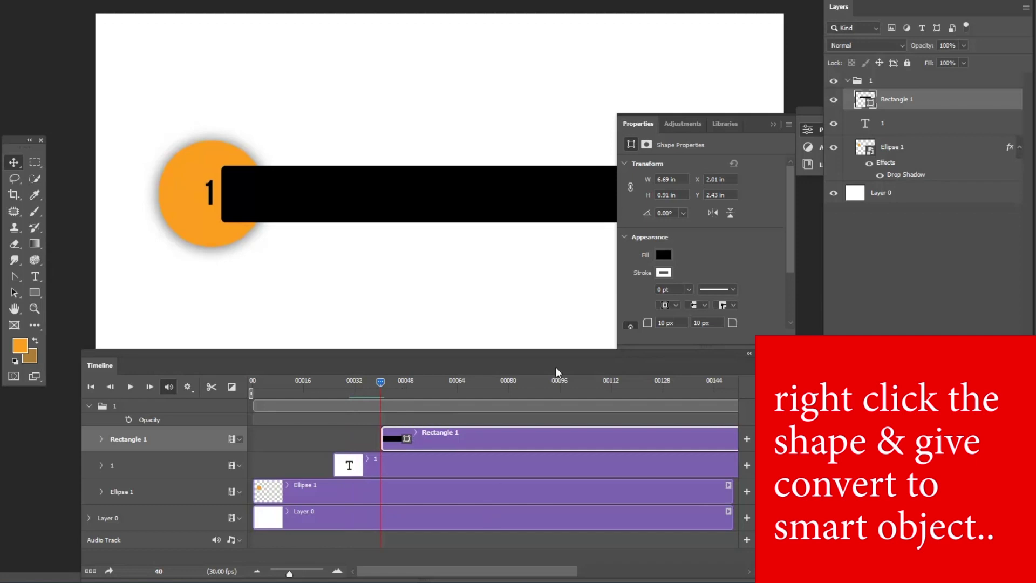
# Collapse the shape properties and stretch the black rectangle slightly wider at its far end.
pyautogui.click(773, 125)
pyautogui.hotkey('ctrl', 't')
pyautogui.moveTo(640, 194); pyautogui.dragTo(661, 194)
pyautogui.press('Return')
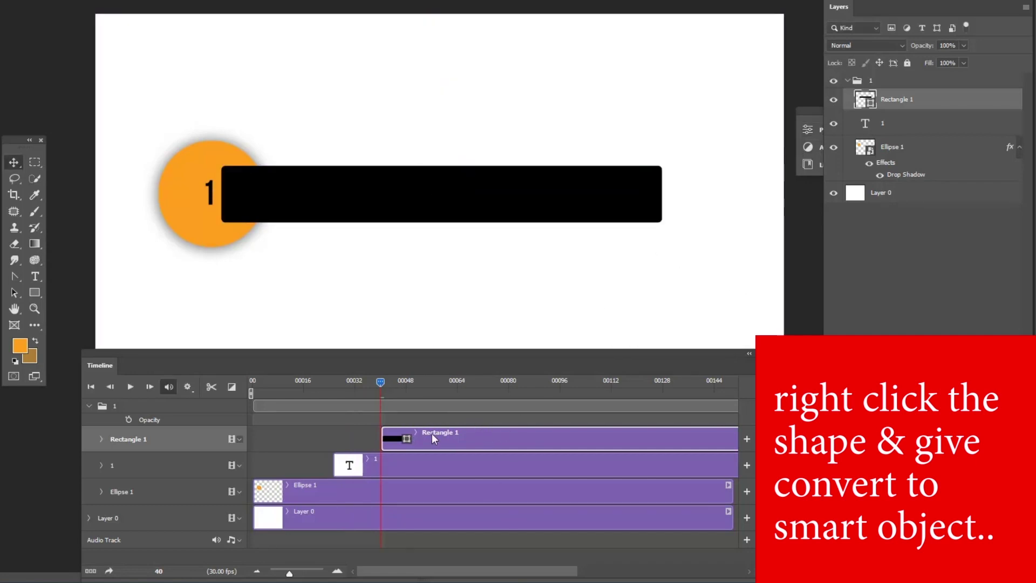
# Convert the Rectangle 1 layer to a smart object.
pyautogui.click(102, 439)
pyautogui.rightClick(951, 103)
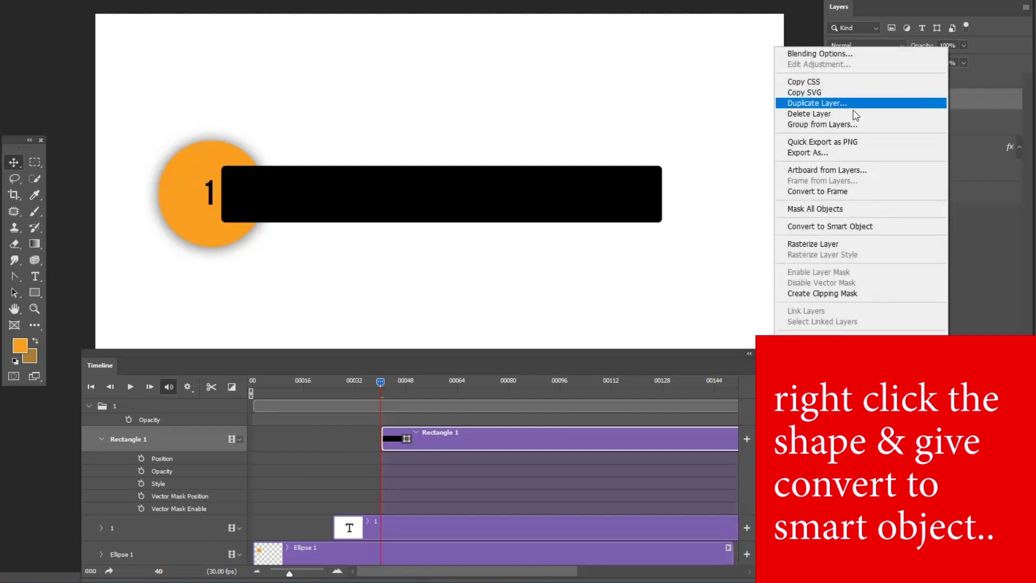
pyautogui.click(860, 228)
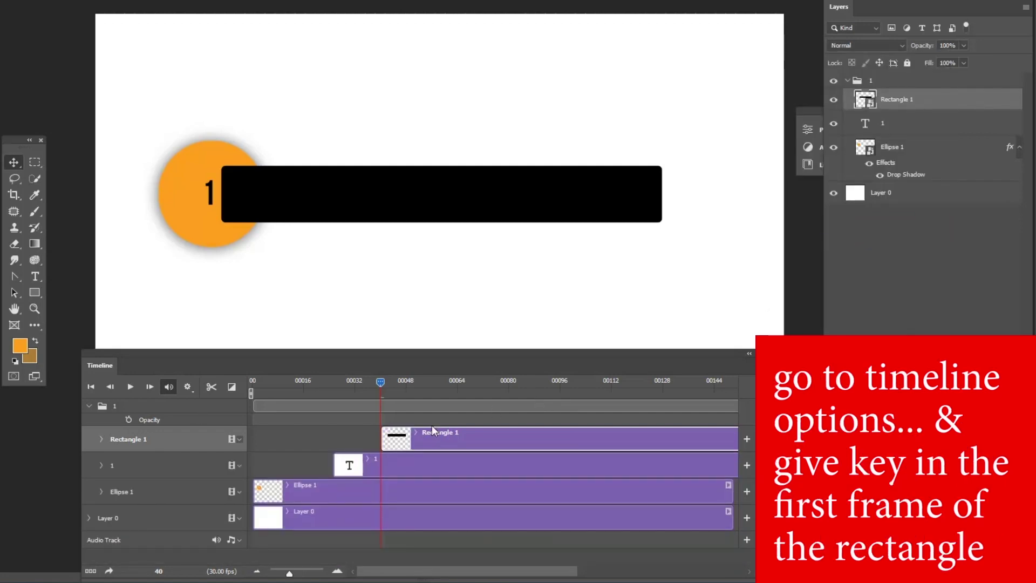
# Add Transform and Opacity keyframes to Rectangle 1 at frame 40 and shrink the bar's width to a narrow strip within the circle.
pyautogui.click(101, 439)
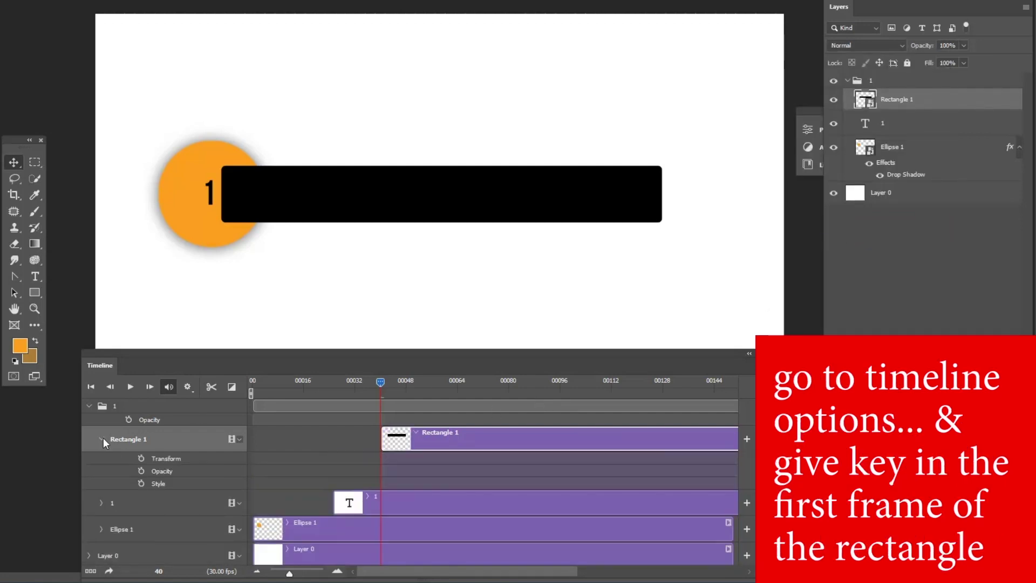
pyautogui.click(140, 458)
pyautogui.click(141, 470)
pyautogui.click(170, 460)
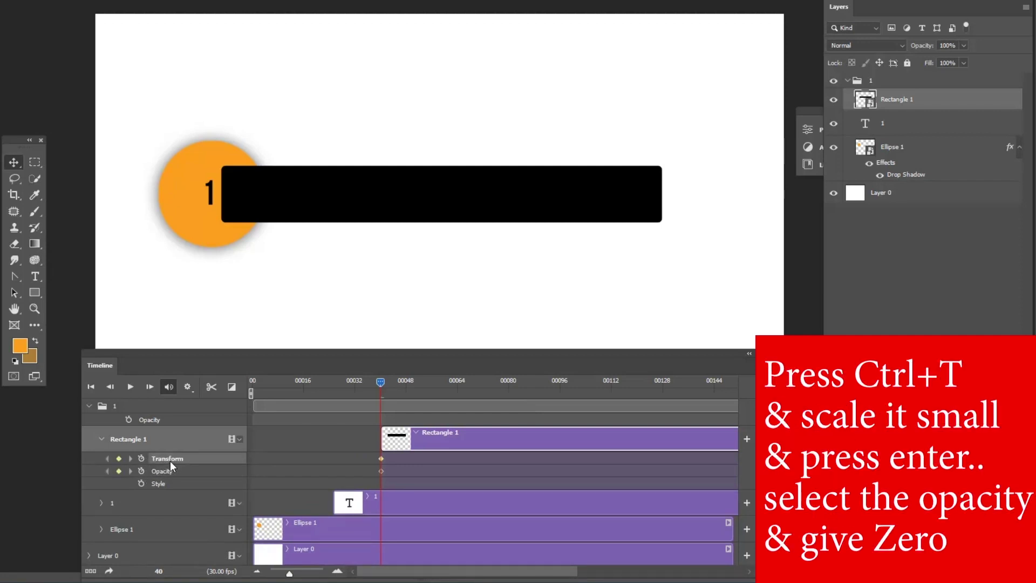
pyautogui.hotkey('ctrl', 't')
pyautogui.moveTo(651, 194); pyautogui.dragTo(248, 193)
pyautogui.press('Return')
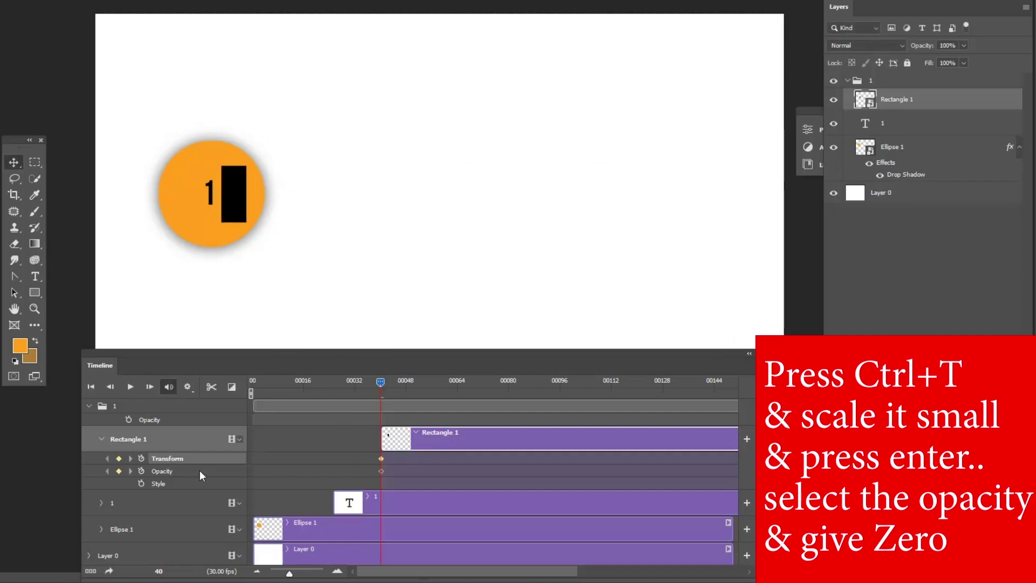
# Set the rectangle's opacity to 0% at frame 40 and move its layer below Ellipse 1.
pyautogui.click(164, 471)
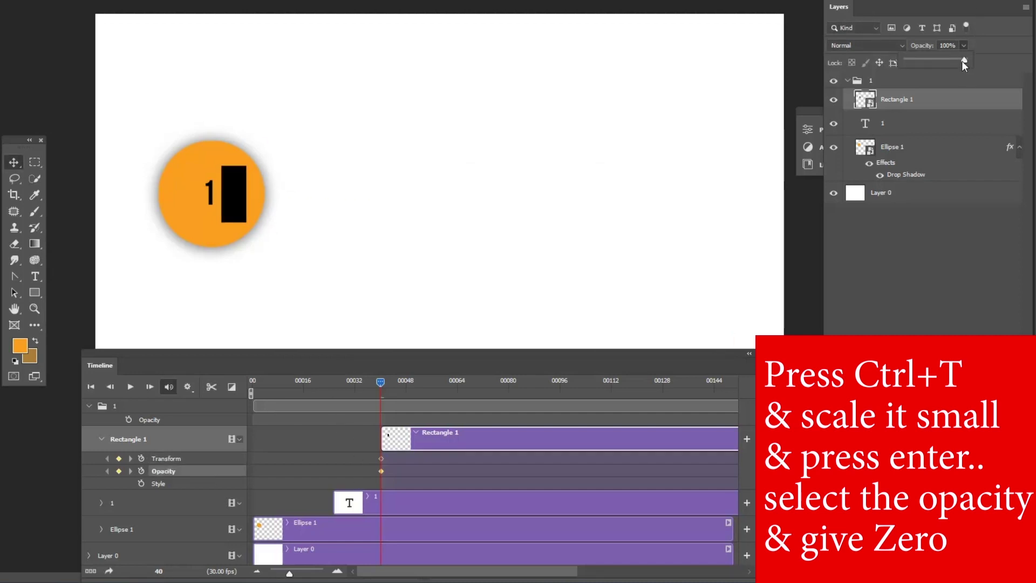
pyautogui.moveTo(963, 61); pyautogui.dragTo(846, 86)
pyautogui.click(939, 101)
pyautogui.moveTo(937, 102); pyautogui.dragTo(940, 162)
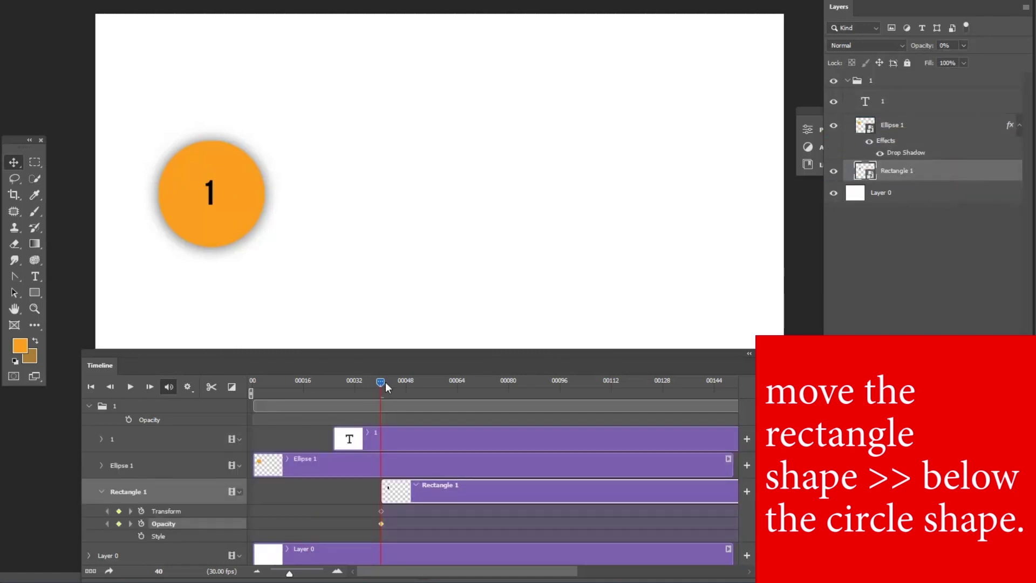
# At frame 50, stretch the rectangle rightward from the circle into a long bar to create its second Transform keyframe.
pyautogui.moveTo(381, 382); pyautogui.dragTo(414, 384)
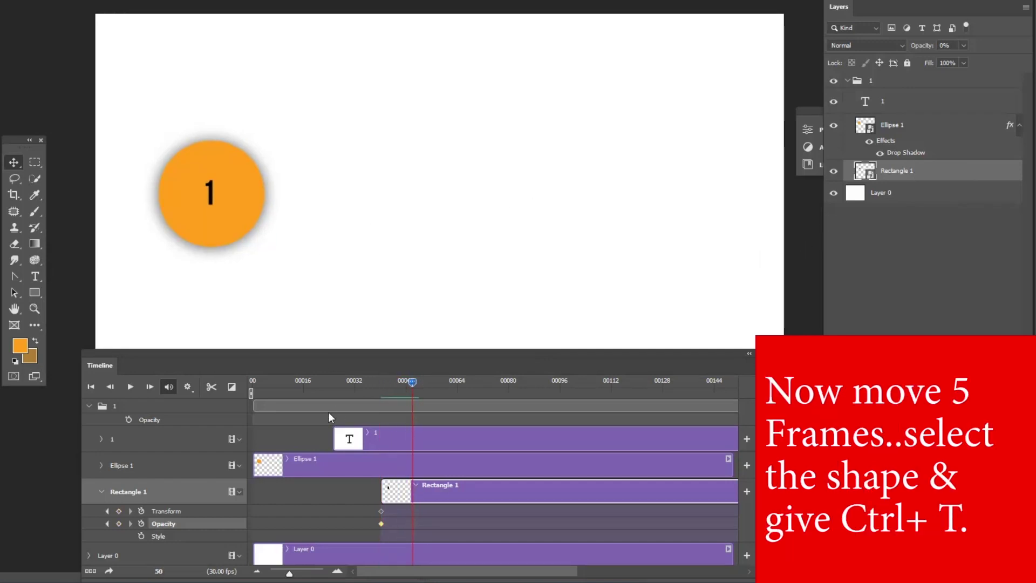
pyautogui.click(176, 510)
pyautogui.hotkey('ctrl', 't')
pyautogui.moveTo(247, 194); pyautogui.dragTo(684, 205)
pyautogui.press('Return')
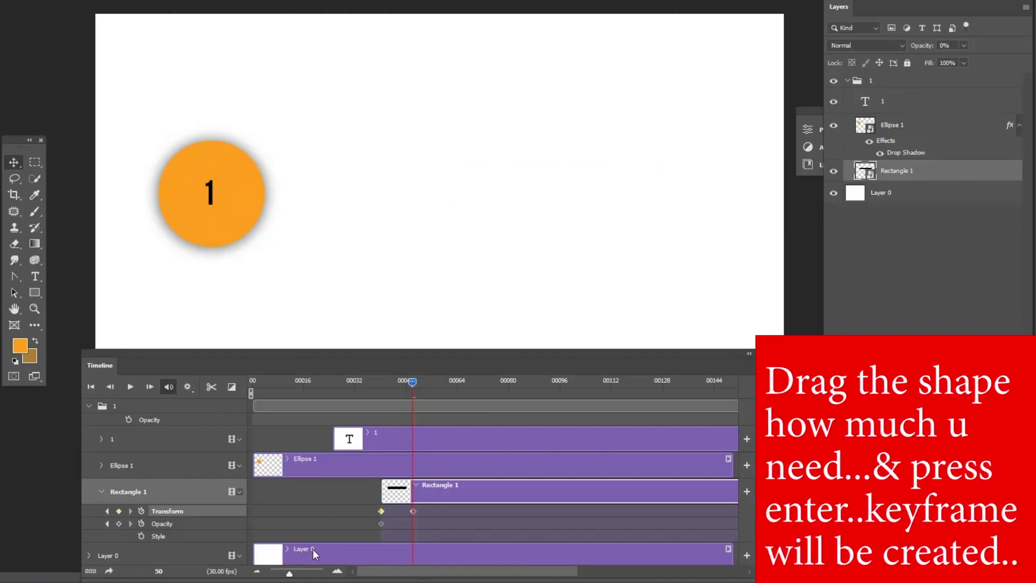
# Set the rectangle's opacity to 100% at frame 50 to finish its fade-in.
pyautogui.click(184, 527)
pyautogui.click(964, 45)
pyautogui.moveTo(963, 60); pyautogui.dragTo(1021, 60)
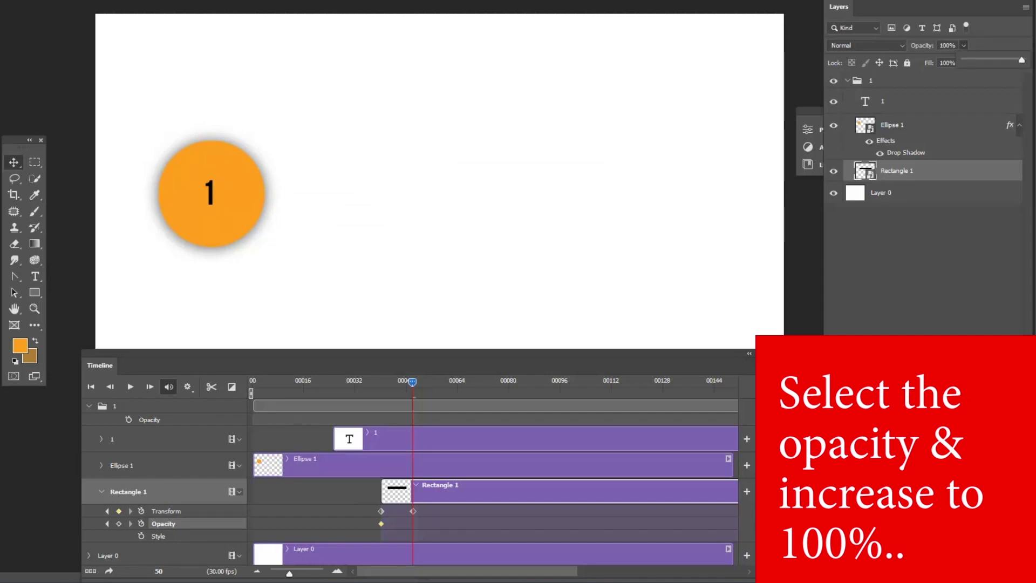
pyautogui.click(413, 387)
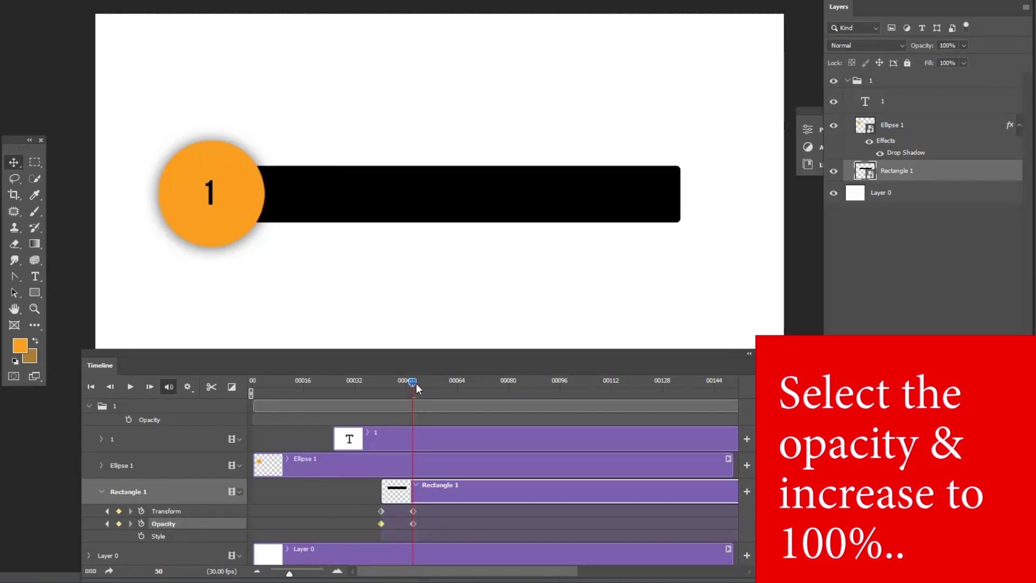
# Apply a Drop Shadow effect to the Rectangle 1 layer and collapse its keyframe tracks.
pyautogui.doubleClick(971, 171)
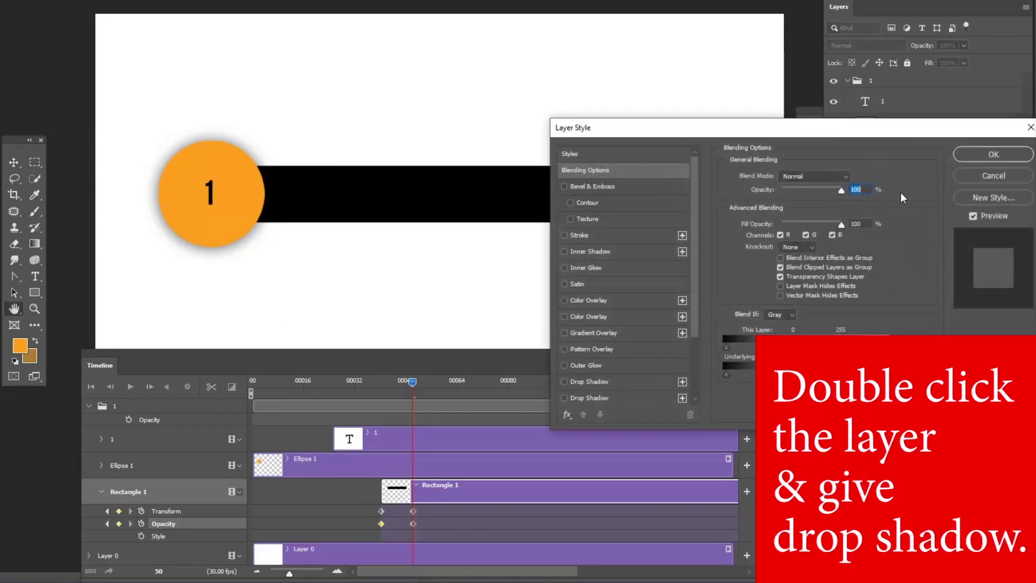
pyautogui.click(591, 383)
pyautogui.click(993, 154)
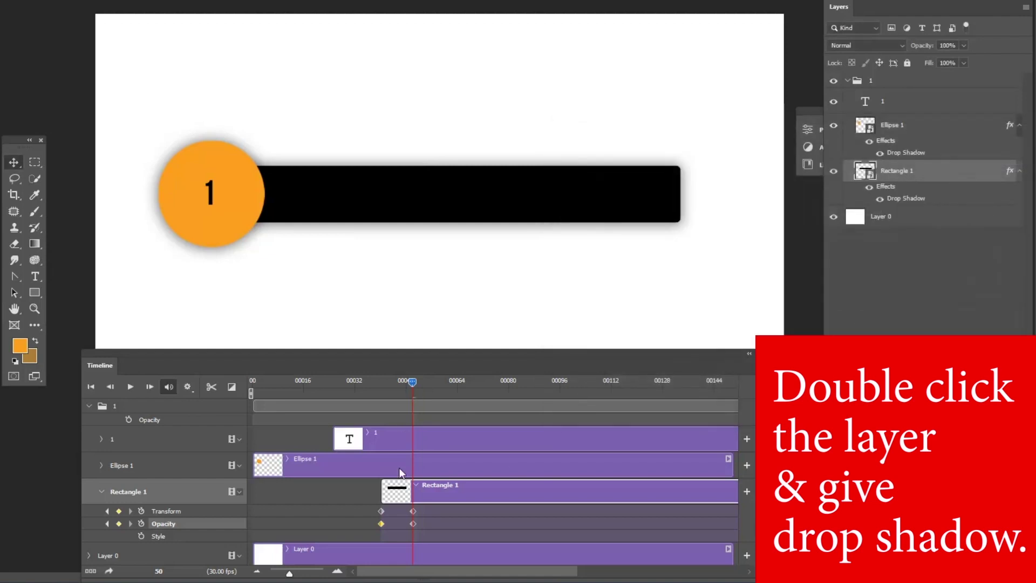
pyautogui.click(101, 491)
# Play the animation from the first frame to review the circle, number and bar.
pyautogui.moveTo(412, 384); pyautogui.dragTo(173, 387)
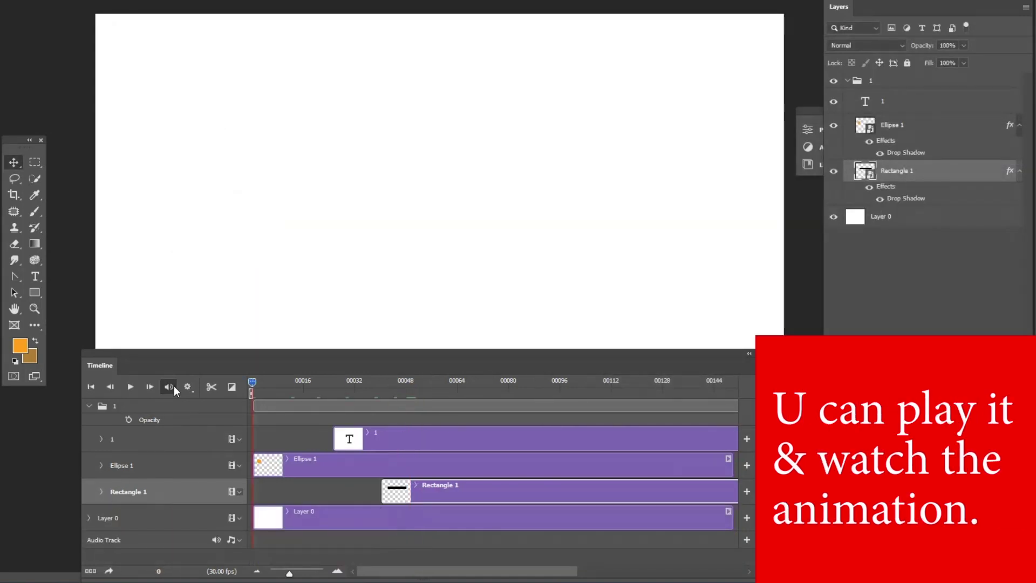
pyautogui.press('space')
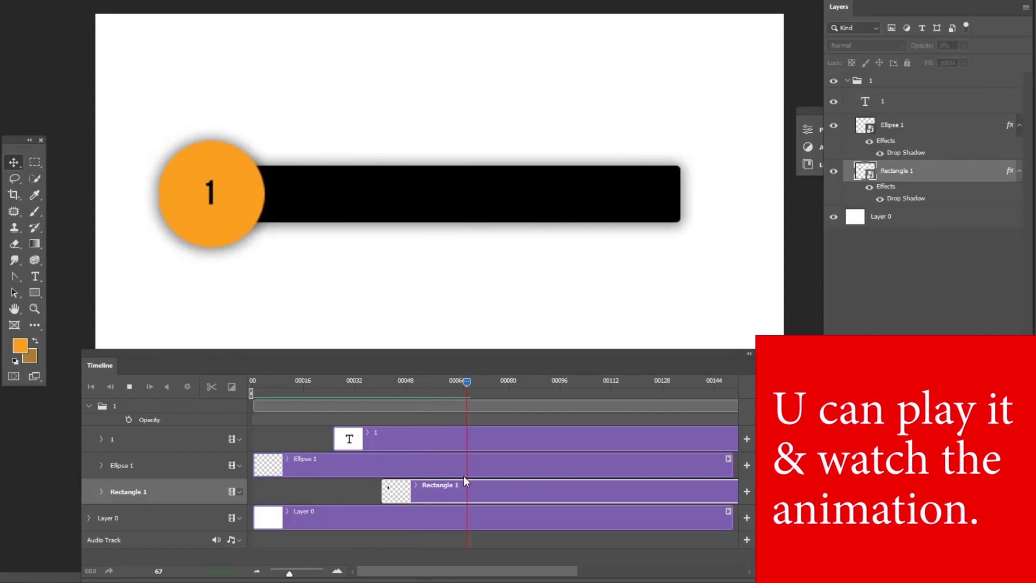
pyautogui.moveTo(467, 381); pyautogui.dragTo(166, 400)
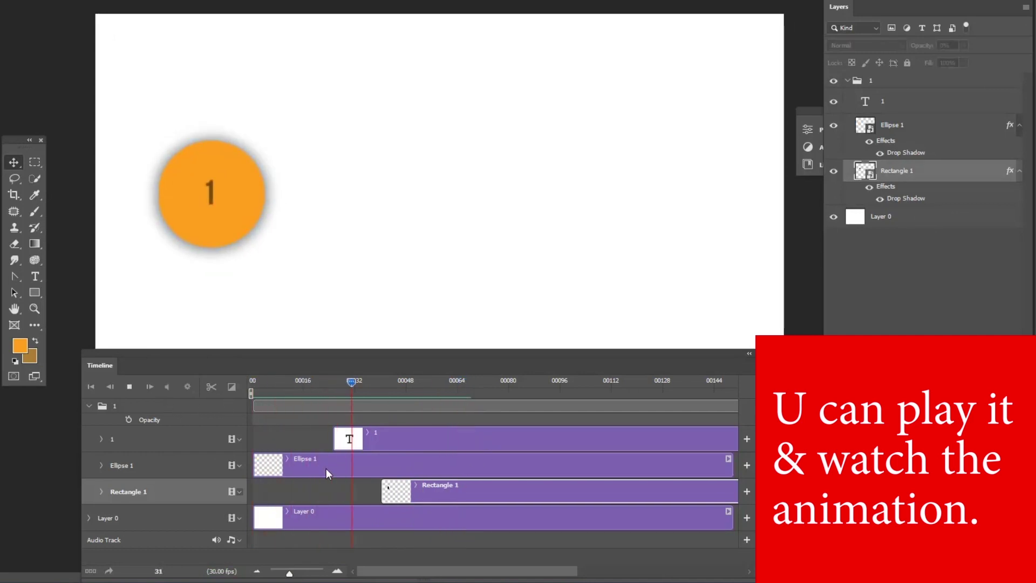
pyautogui.press('space')
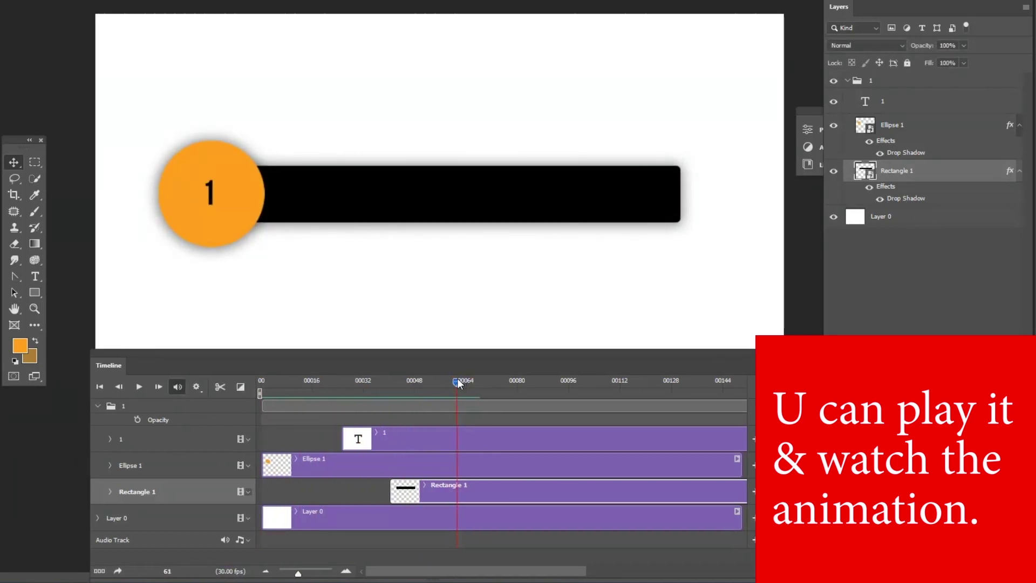
# At frame 55, add the text "[vecpix with me] is educational channel" below the black bar.
pyautogui.moveTo(441, 352); pyautogui.dragTo(432, 387)
pyautogui.click(463, 374)
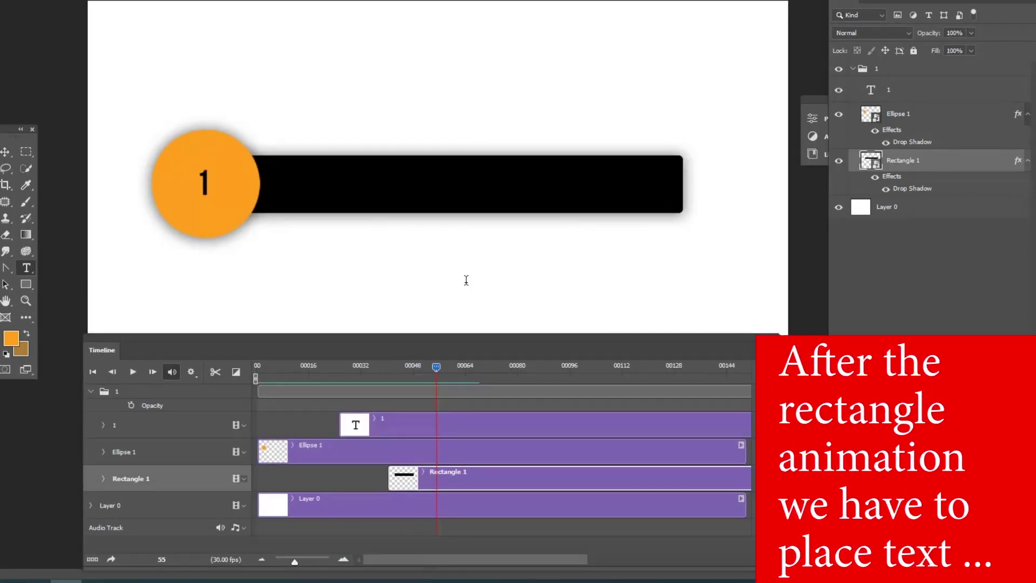
pyautogui.click(467, 287)
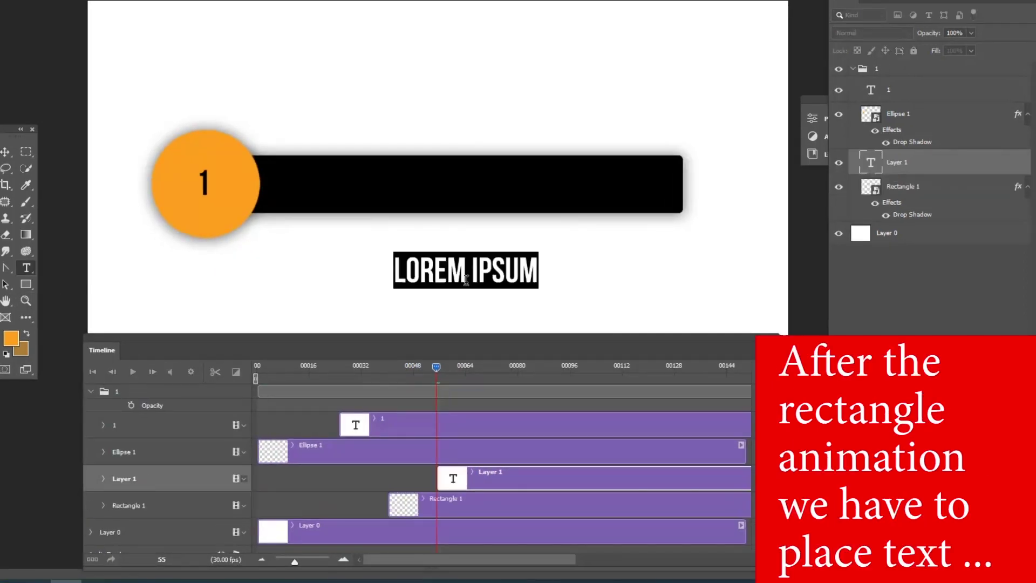
pyautogui.press('BackSpace')
pyautogui.write('[VE')
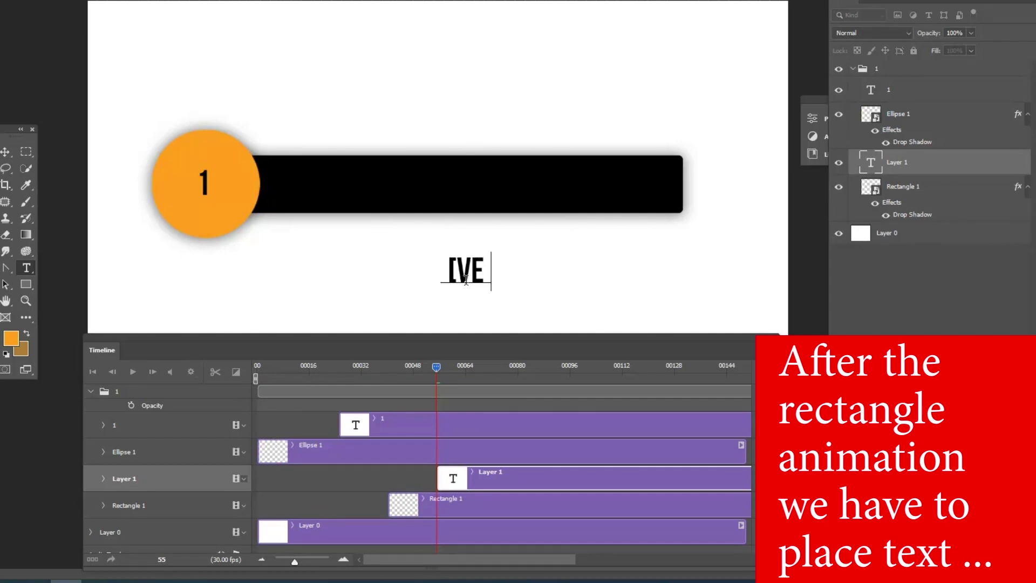
pyautogui.write('CPIX WITH ME')
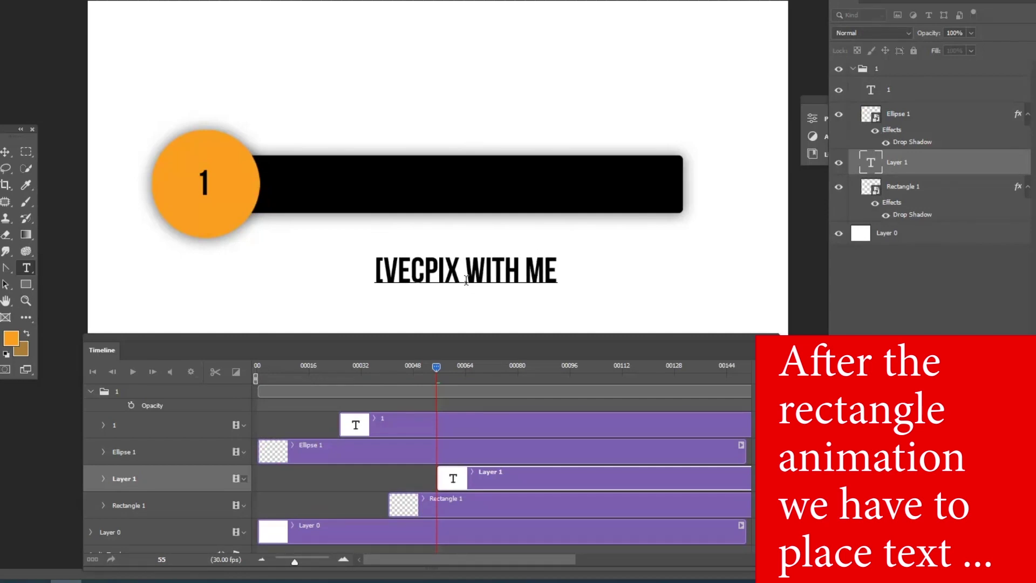
pyautogui.write(']')
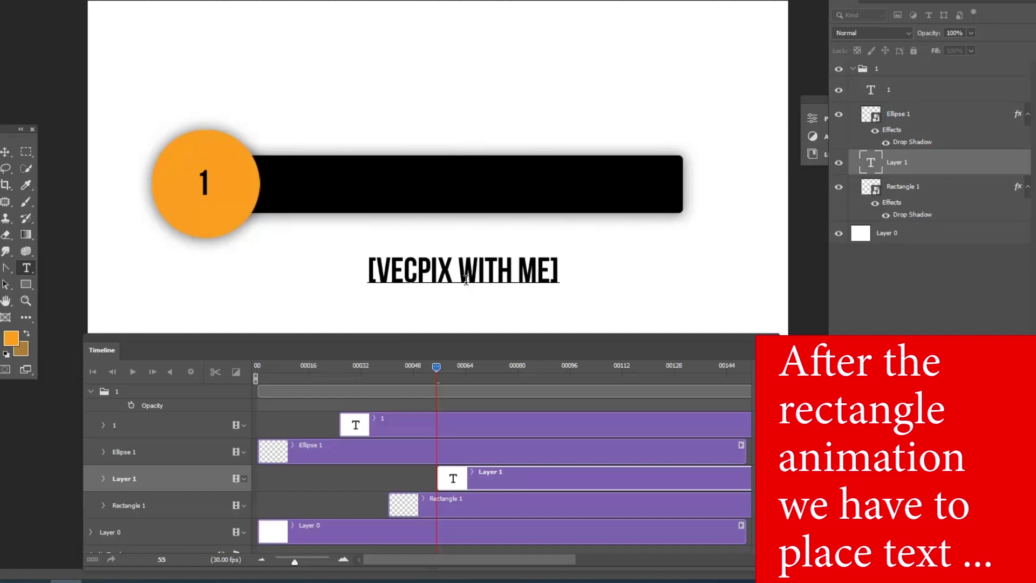
pyautogui.write(' IS A EDUCATIONAL CHAN')
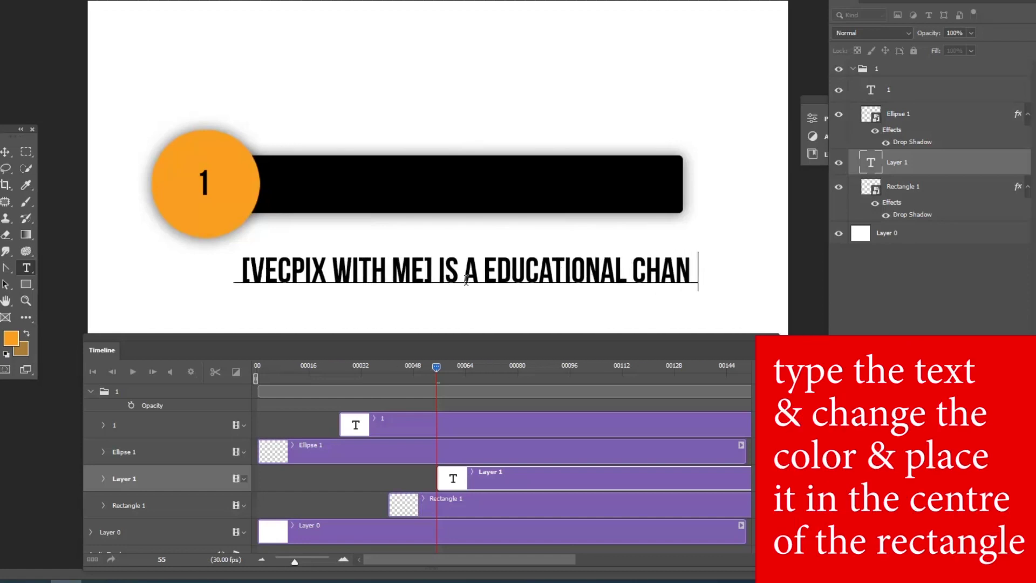
pyautogui.write('NEL')
pyautogui.click(466, 280)
pyautogui.press('BackSpace')
pyautogui.press('BackSpace')
# Colour the words "vecpix with me" white.
pyautogui.moveTo(414, 269); pyautogui.dragTo(240, 271)
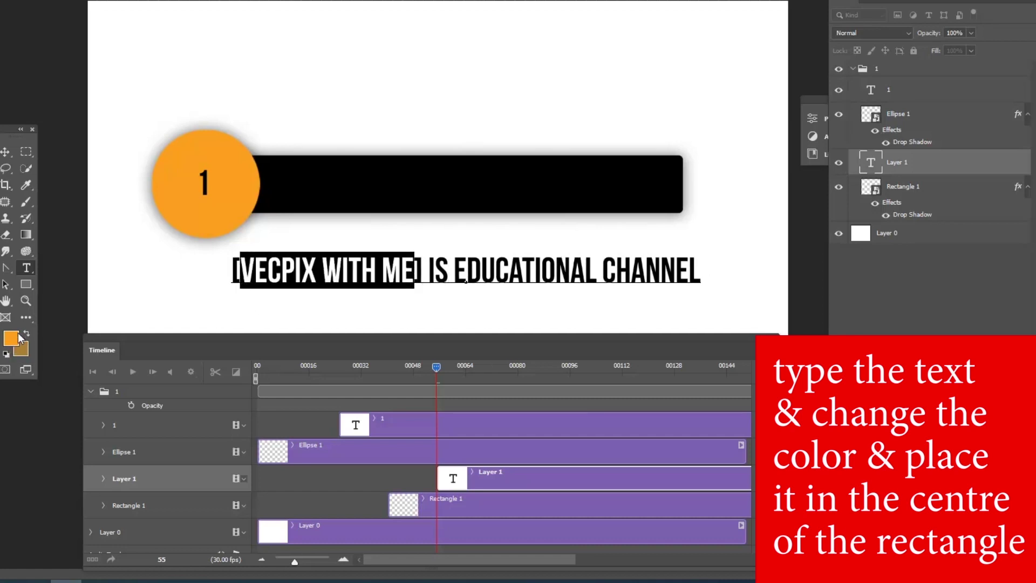
pyautogui.click(12, 337)
pyautogui.click(890, 261)
pyautogui.click(987, 291)
# Colour the words "is educational channel" in the circle's orange.
pyautogui.moveTo(453, 270); pyautogui.dragTo(700, 270)
pyautogui.click(26, 334)
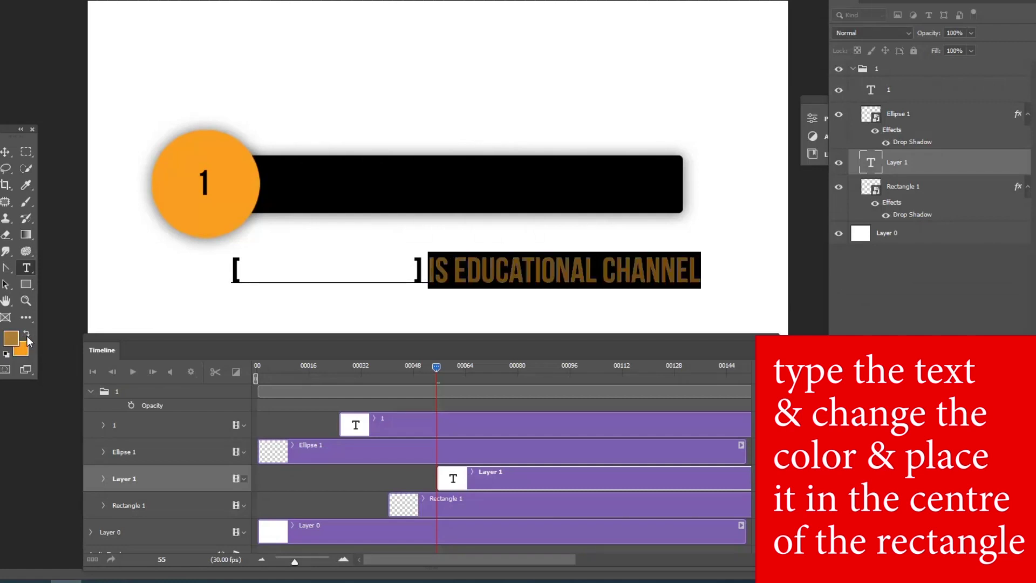
pyautogui.click(26, 334)
# Colour both square brackets around "vecpix with me" white.
pyautogui.click(279, 274)
pyautogui.moveTo(235, 275); pyautogui.dragTo(229, 276)
pyautogui.click(10, 337)
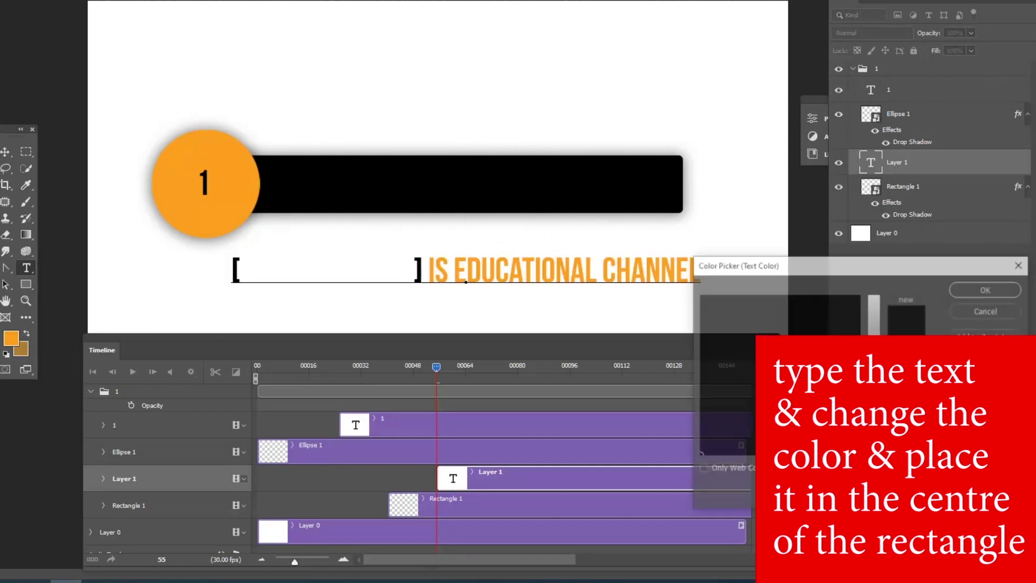
pyautogui.click(998, 285)
pyautogui.keyDown('shift'); pyautogui.click(418, 270); pyautogui.keyUp('shift')
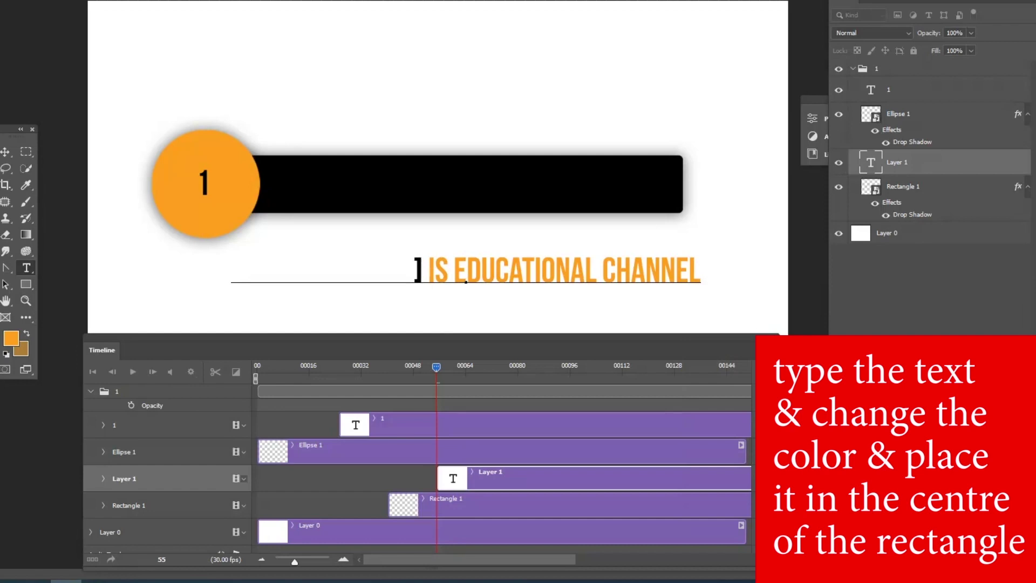
pyautogui.click(11, 338)
pyautogui.moveTo(874, 310); pyautogui.dragTo(874, 294)
pyautogui.click(987, 288)
# Set the whole text line to 30 pt and move it onto the black bar.
pyautogui.click(370, 270)
pyautogui.tripleClick(365, 272)
pyautogui.click(191, 2)
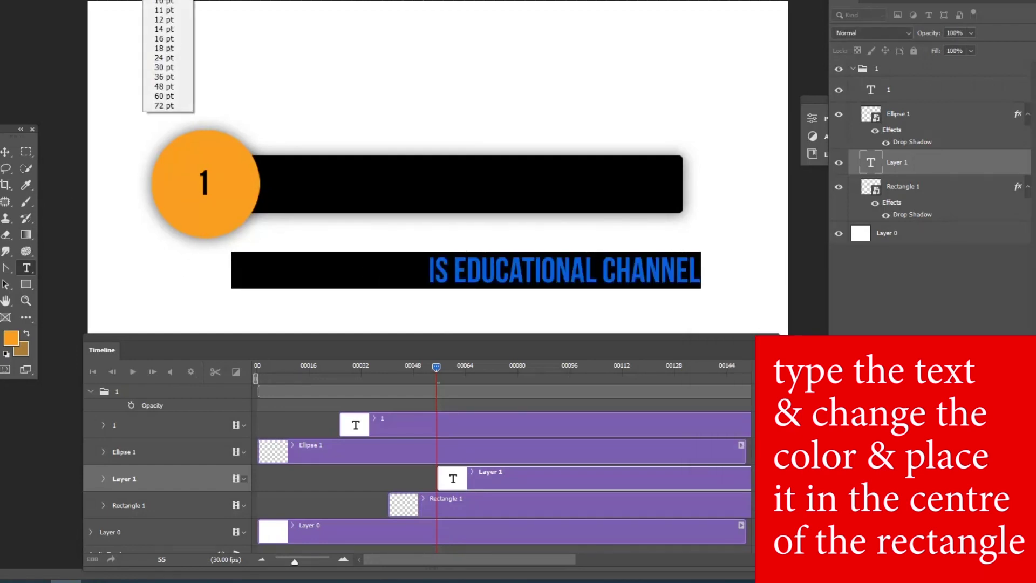
pyautogui.click(162, 69)
pyautogui.click(6, 151)
pyautogui.moveTo(488, 286); pyautogui.dragTo(488, 195)
# Enlarge the text slightly so it fits inside the black bar and recentre it on the visible part.
pyautogui.doubleClick(489, 196)
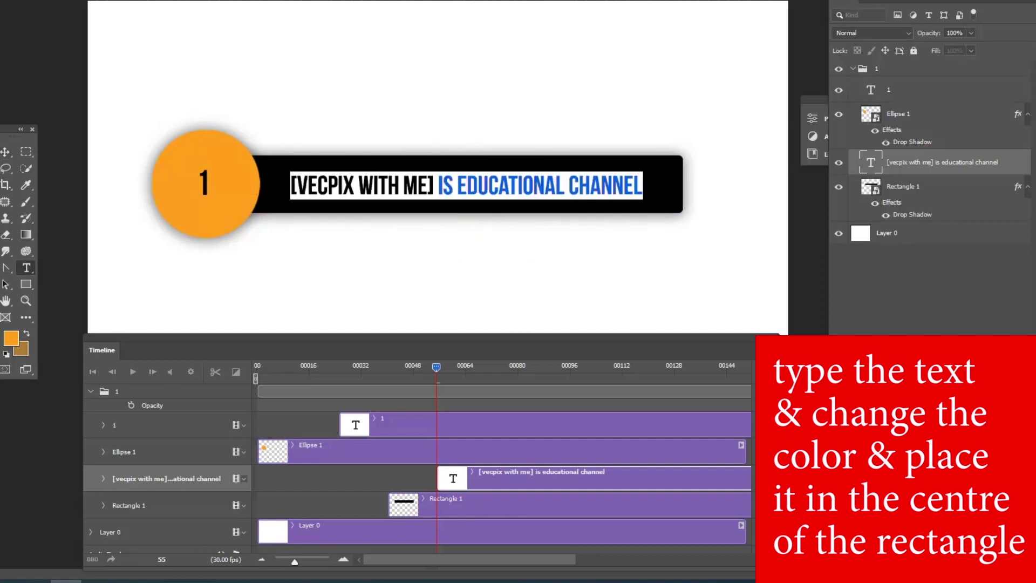
pyautogui.hotkey('ctrl', 'shift', '.')
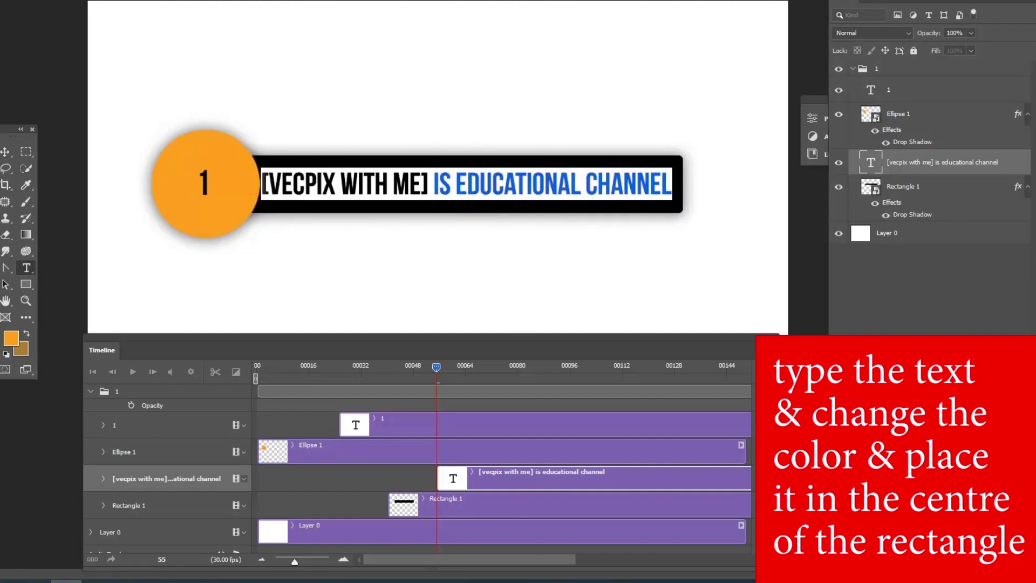
pyautogui.hotkey('ctrl', 'shift', ',')
pyautogui.click(7, 153)
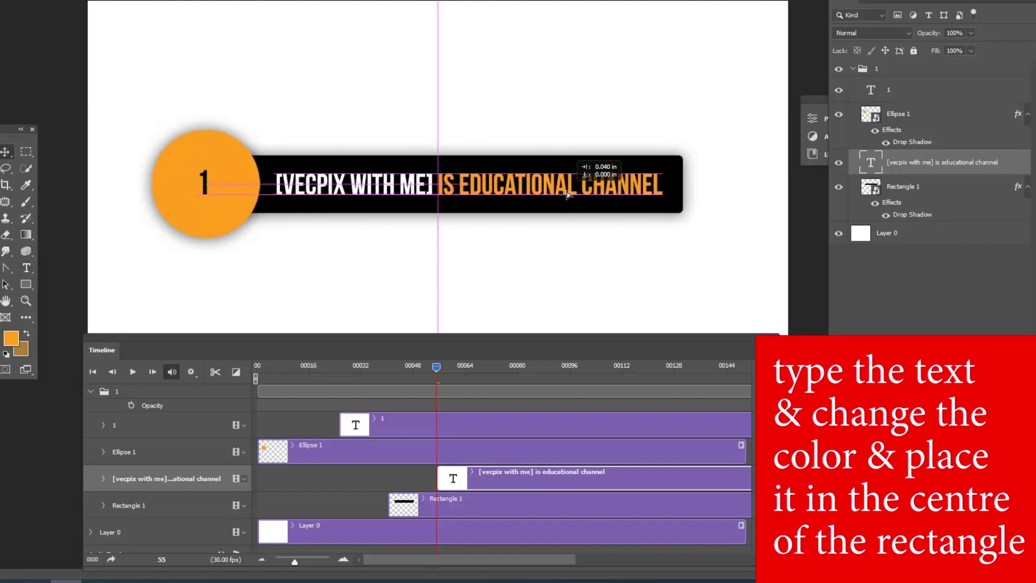
# Add an Opacity keyframe to the text layer at its first frame, 55, with opacity 0%.
pyautogui.moveTo(443, 378)
pyautogui.mouseDown()
pyautogui.moveTo(416, 376)
pyautogui.moveTo(438, 373)
pyautogui.mouseUp()
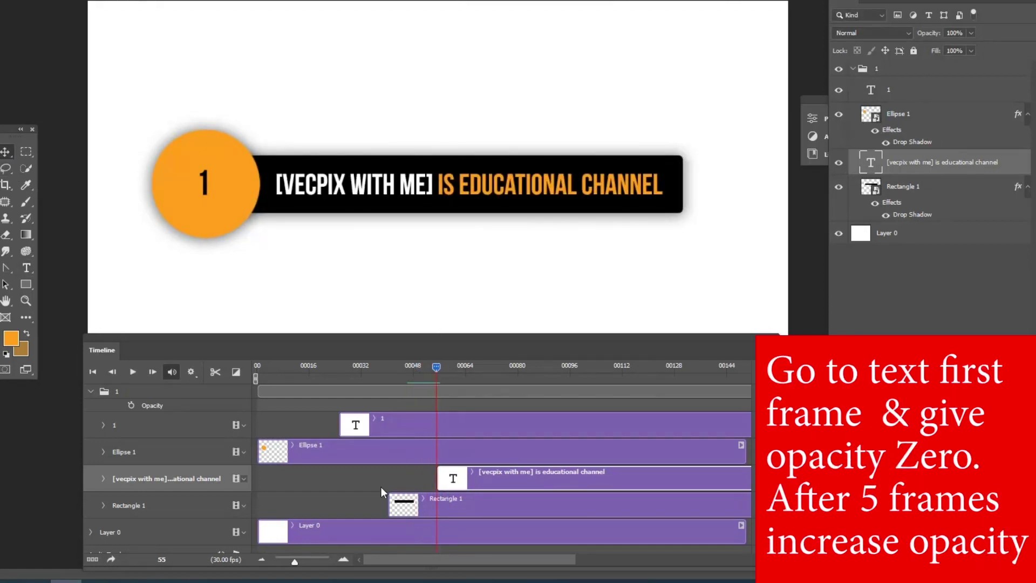
pyautogui.click(103, 478)
pyautogui.click(145, 511)
pyautogui.moveTo(970, 33); pyautogui.dragTo(917, 44)
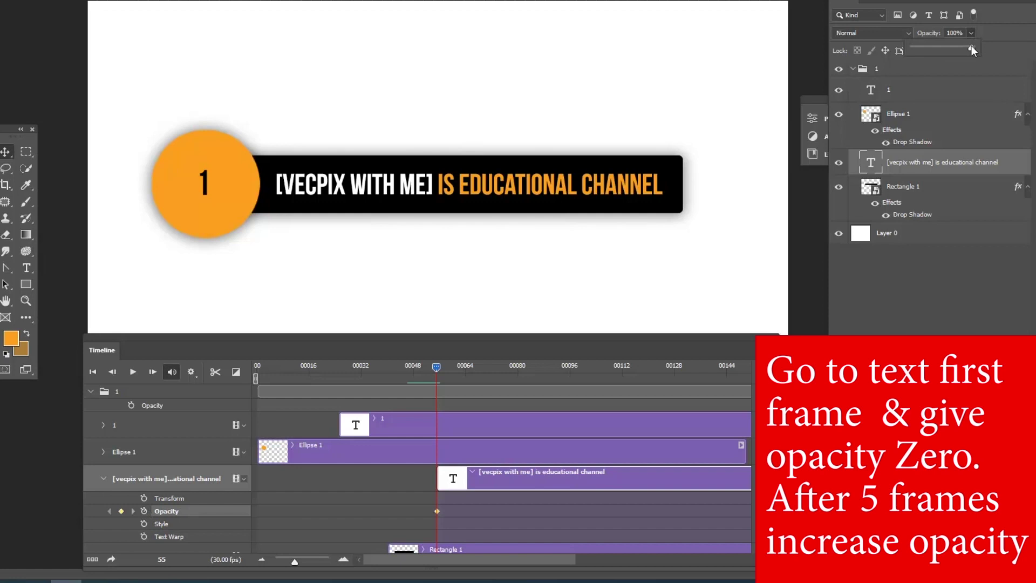
# Set the text layer's opacity to 100% at frame 65 to complete its fade-in.
pyautogui.click(453, 366)
pyautogui.moveTo(455, 367)
pyautogui.mouseDown()
pyautogui.moveTo(436, 377)
pyautogui.moveTo(468, 374)
pyautogui.mouseUp()
pyautogui.moveTo(971, 32); pyautogui.dragTo(1028, 51)
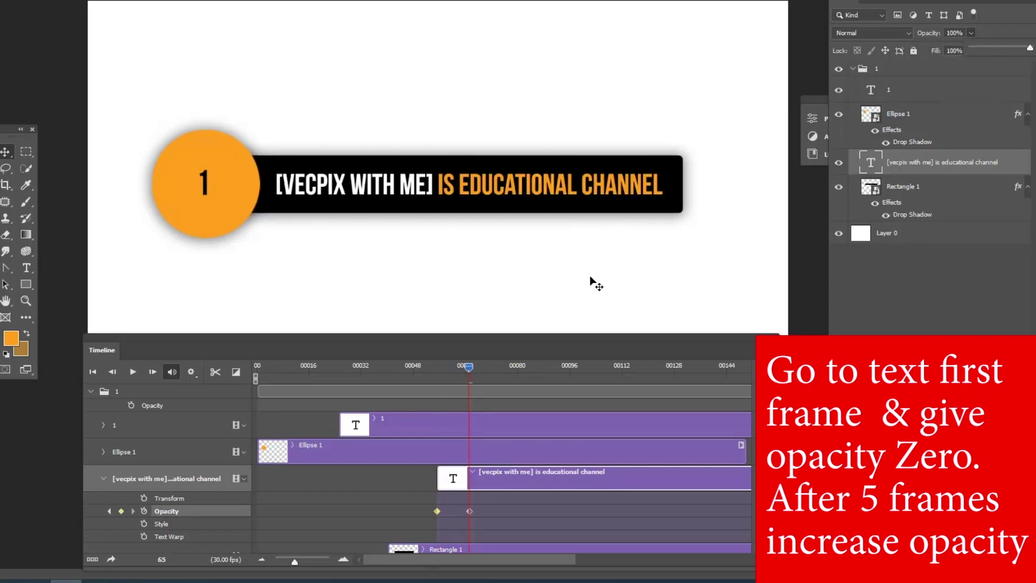
# Return to the first frame, collapse the text tracks and extend the layer clips, including Layer 0, to a common end point.
pyautogui.moveTo(467, 368); pyautogui.dragTo(257, 368)
pyautogui.click(104, 479)
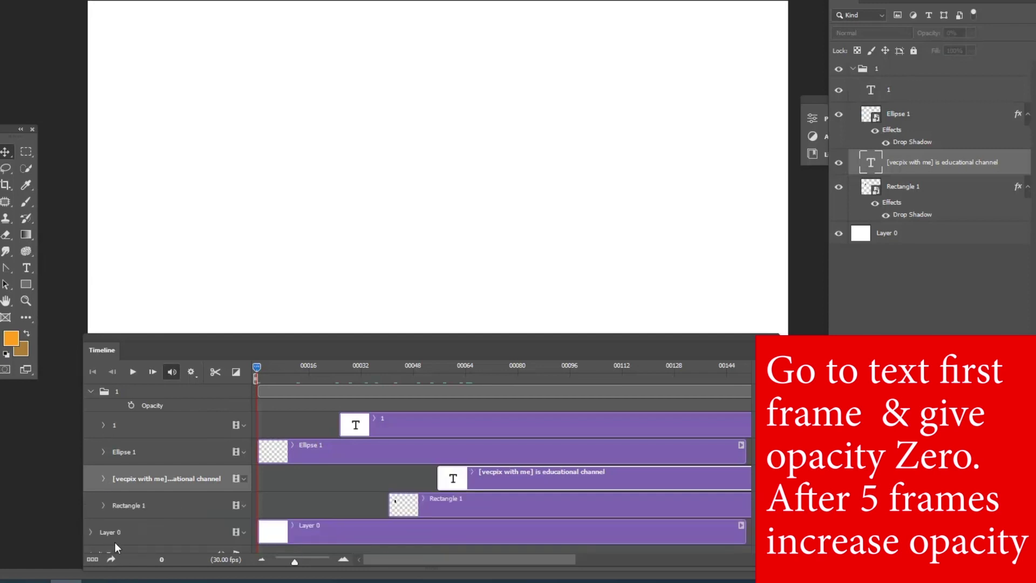
pyautogui.moveTo(492, 563); pyautogui.dragTo(598, 563)
pyautogui.moveTo(580, 426); pyautogui.dragTo(678, 424)
pyautogui.moveTo(496, 458); pyautogui.dragTo(678, 454)
pyautogui.moveTo(626, 502); pyautogui.dragTo(678, 502)
pyautogui.moveTo(496, 536); pyautogui.dragTo(678, 537)
pyautogui.moveTo(565, 559); pyautogui.dragTo(460, 559)
# Collapse group 1 in the timeline and reduce the height of the Timeline panel.
pyautogui.click(91, 391)
pyautogui.moveTo(343, 563); pyautogui.dragTo(346, 544)
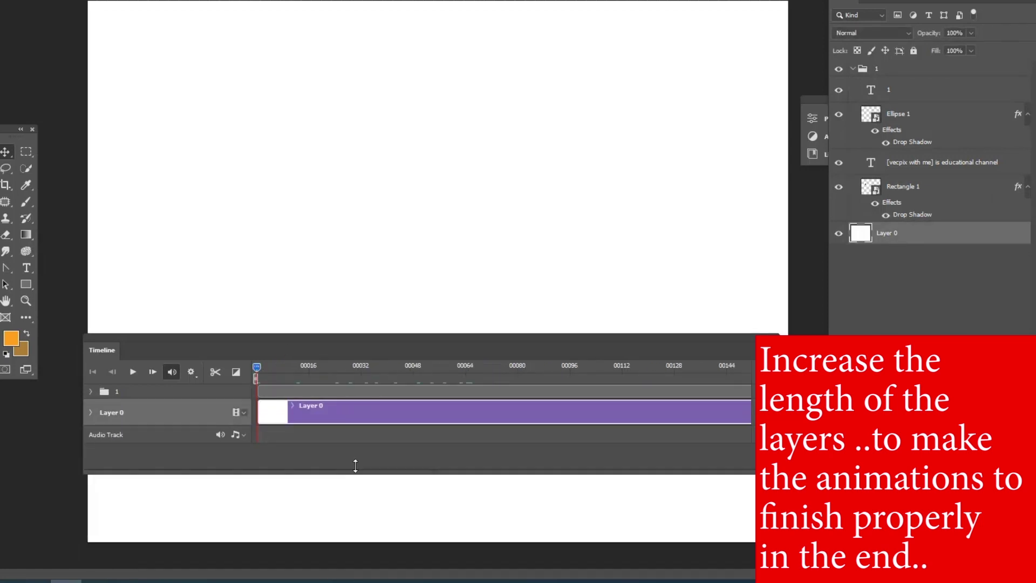
pyautogui.moveTo(335, 340); pyautogui.dragTo(345, 416)
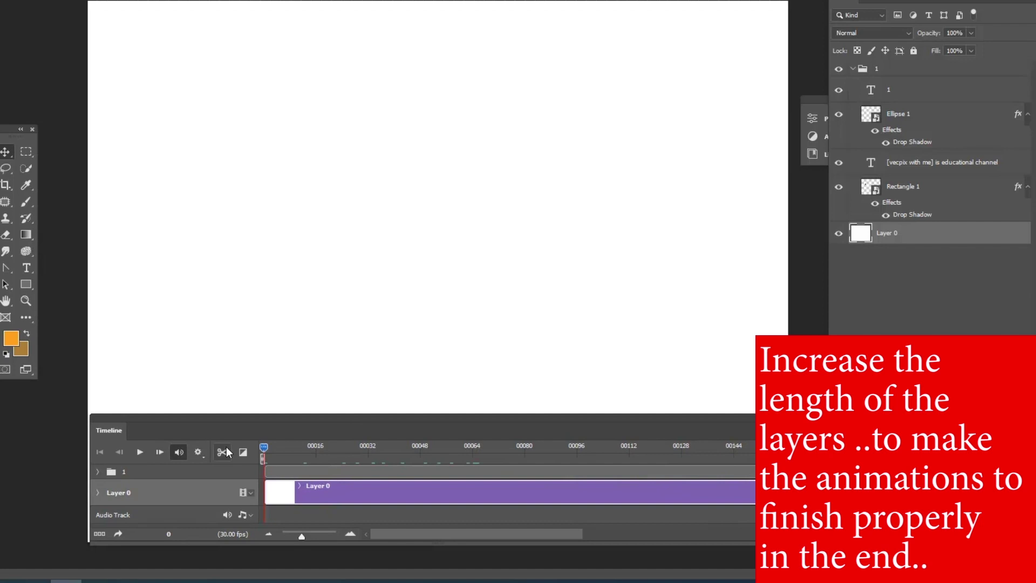
# Play back the first point's animation and place the playhead at frame 80 with group 1 collapsed.
pyautogui.press('space')
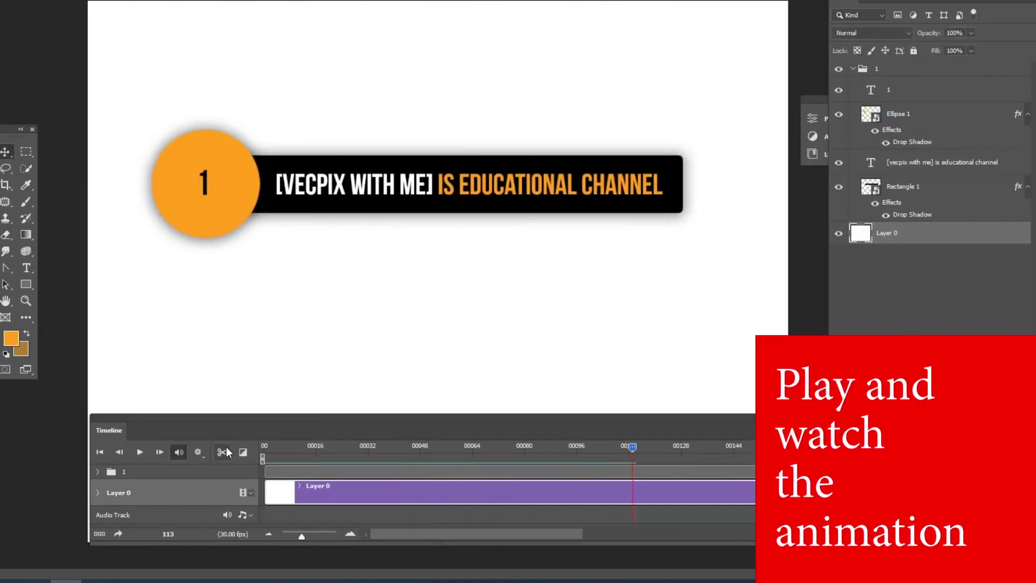
pyautogui.press('space')
pyautogui.moveTo(364, 423); pyautogui.dragTo(364, 385)
pyautogui.moveTo(485, 414)
pyautogui.mouseDown()
pyautogui.moveTo(435, 416)
pyautogui.moveTo(520, 431)
pyautogui.moveTo(443, 440)
pyautogui.moveTo(477, 423)
pyautogui.mouseUp()
pyautogui.click(98, 439)
pyautogui.click(110, 525)
pyautogui.moveTo(521, 422); pyautogui.dragTo(523, 422)
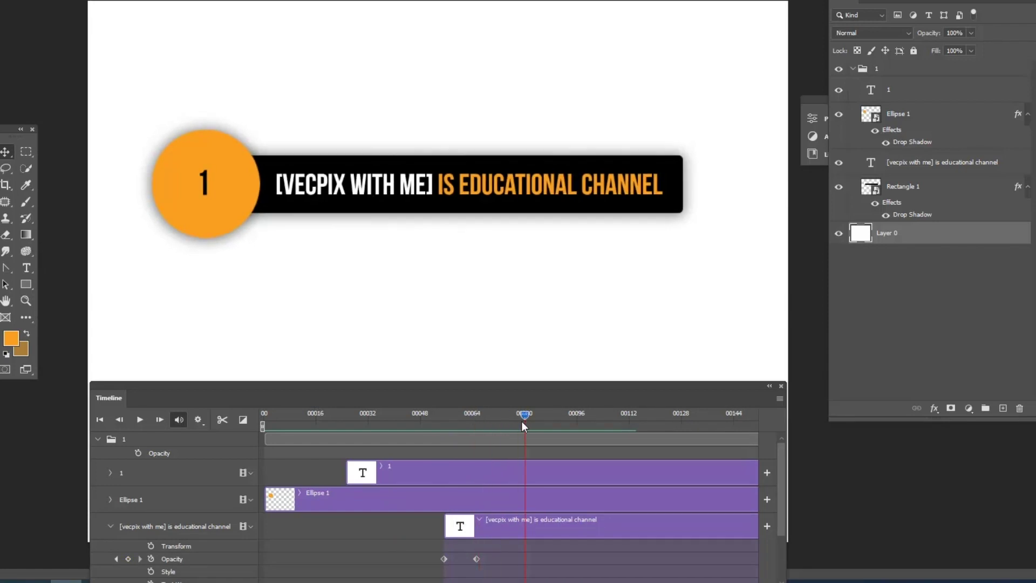
pyautogui.click(110, 526)
pyautogui.click(98, 439)
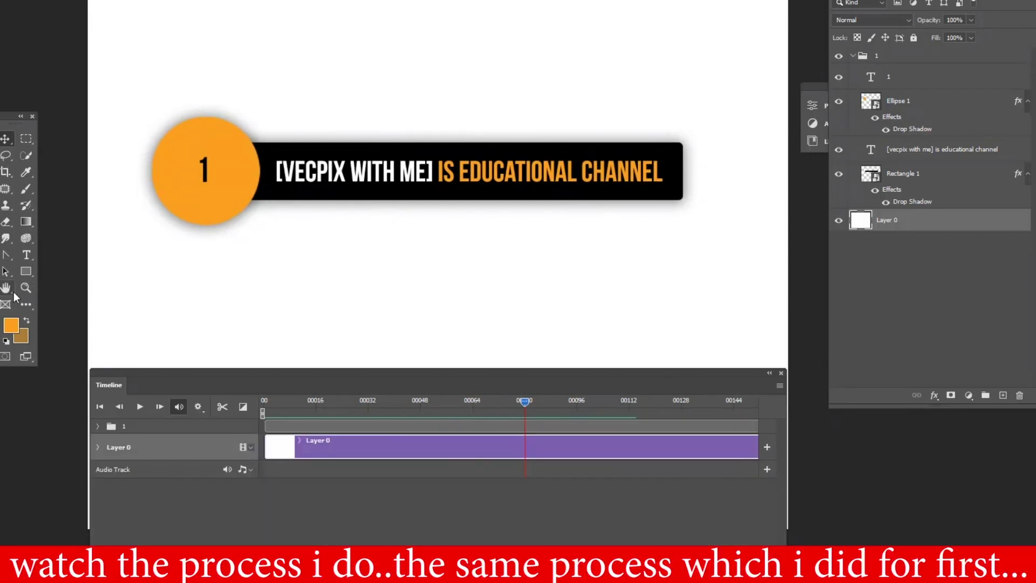
# Draw an orange circle about 1.56 in wide below the number 1 circle.
pyautogui.rightClick(24, 287)
pyautogui.click(74, 282)
pyautogui.moveTo(198, 318); pyautogui.dragTo(291, 368)
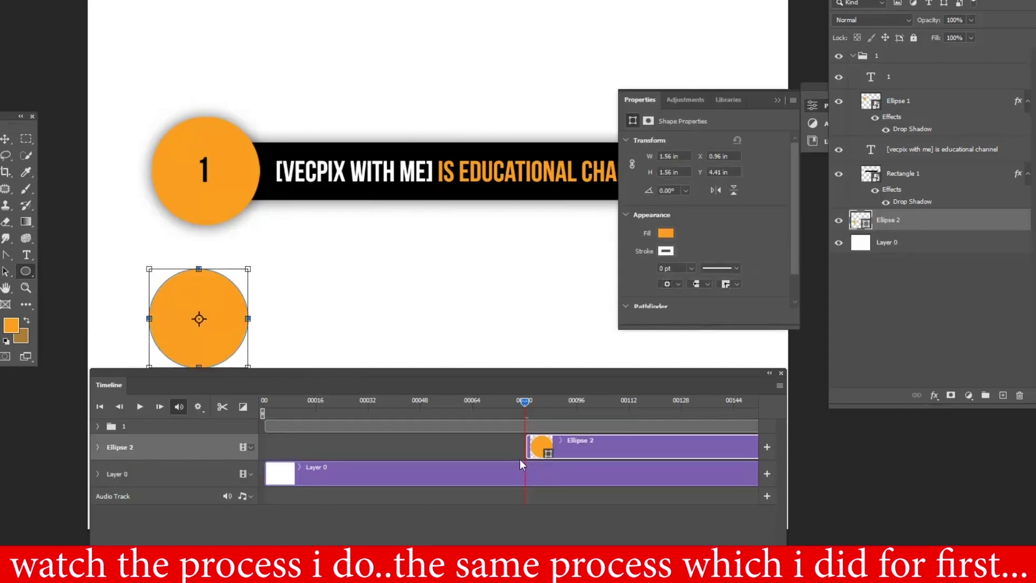
pyautogui.click(776, 101)
# Move the Ellipse 2 layer above group 1 and place it in a new group named 2.
pyautogui.moveTo(887, 220); pyautogui.dragTo(906, 53)
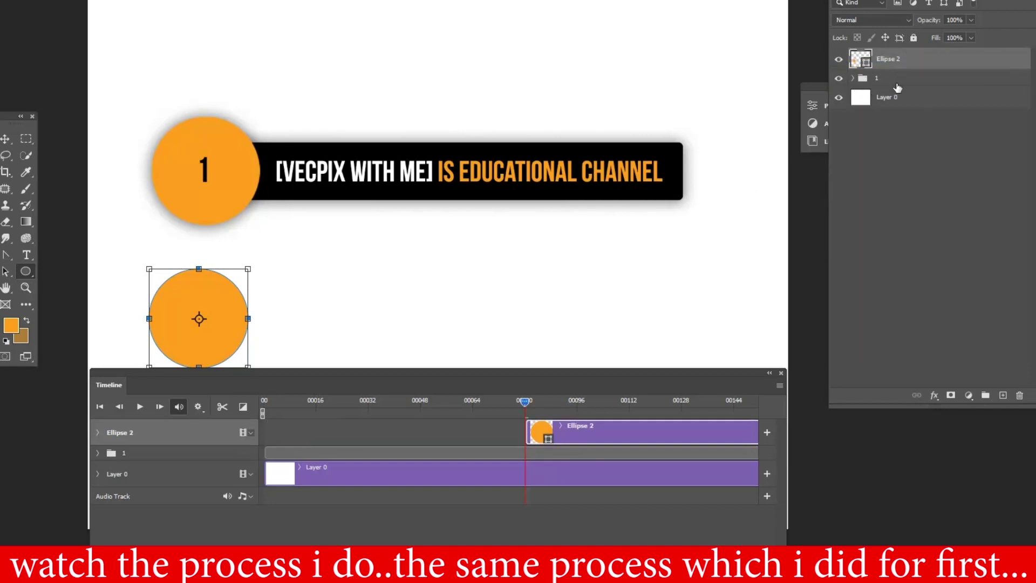
pyautogui.hotkey('ctrl', 'g')
pyautogui.doubleClick(887, 56)
pyautogui.write('2')
pyautogui.press('Return')
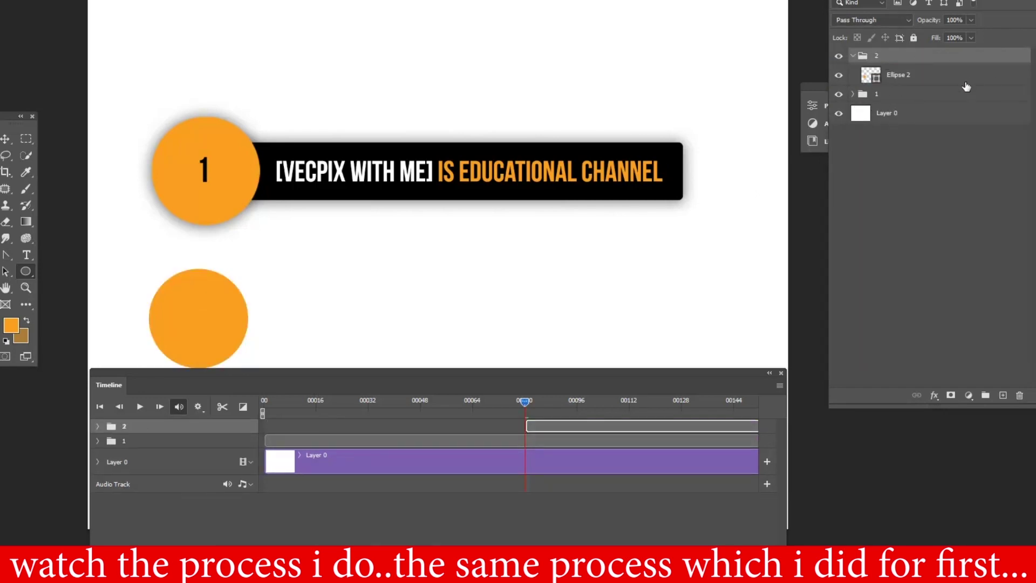
# Apply a Drop Shadow to Ellipse 2 with the settings already in the layer style.
pyautogui.click(975, 80)
pyautogui.doubleClick(980, 80)
pyautogui.click(590, 364)
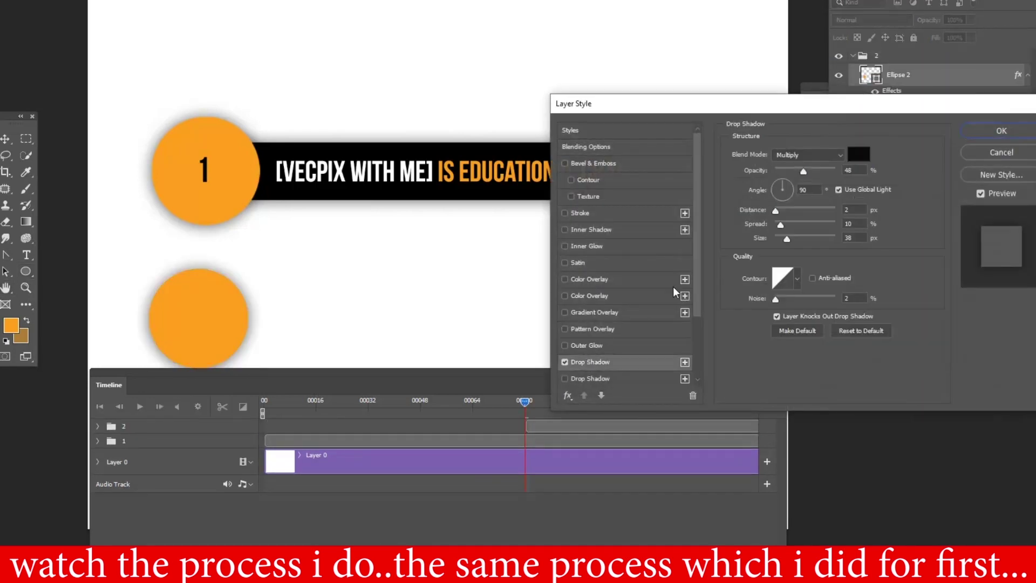
pyautogui.click(992, 141)
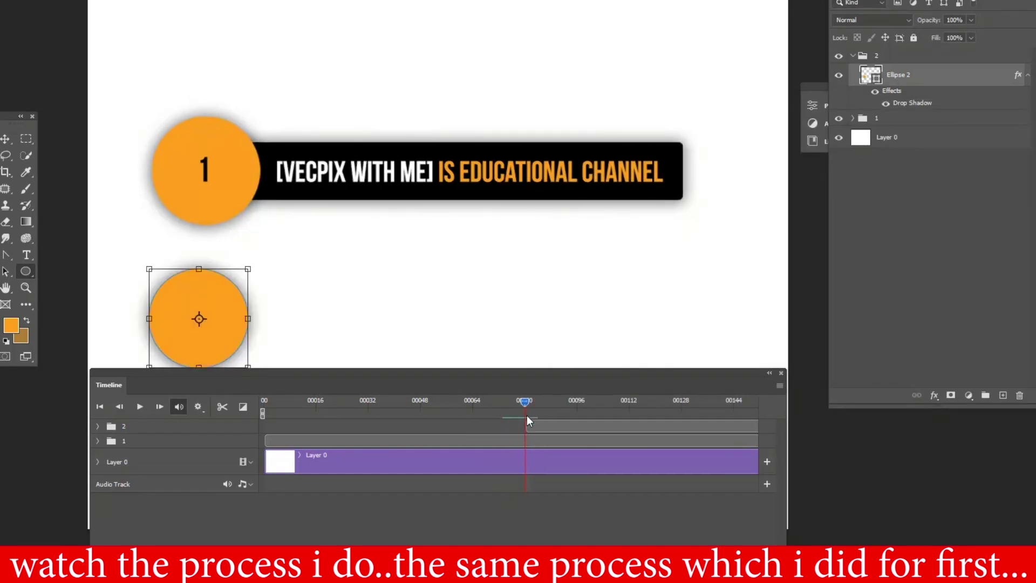
# Convert Ellipse 2 to a Smart Object and expand its track in the timeline.
pyautogui.click(99, 426)
pyautogui.click(110, 460)
pyautogui.rightClick(944, 76)
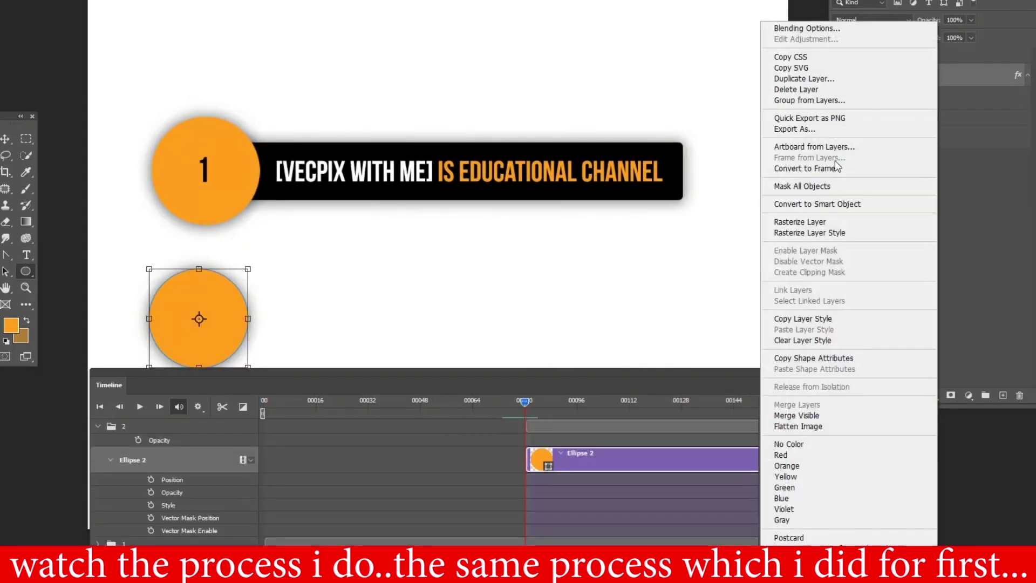
pyautogui.click(799, 206)
pyautogui.click(110, 460)
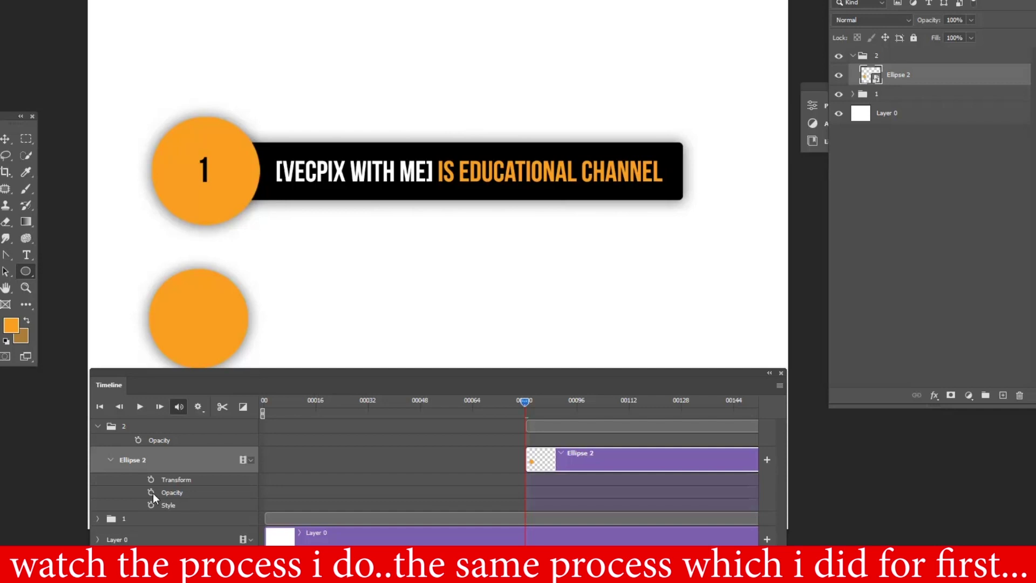
# Add Transform and Opacity keyframes to Ellipse 2 at frame 80, with the circle shrunk to a tiny dot and opacity 0%.
pyautogui.hotkey('ctrl', 't')
pyautogui.moveTo(266, 251); pyautogui.dragTo(209, 325)
pyautogui.press('Return')
pyautogui.click(170, 493)
pyautogui.click(970, 20)
# Set Ellipse 2 to 100% opacity and scale it up to full size at frame 90.
pyautogui.moveTo(526, 403); pyautogui.dragTo(558, 402)
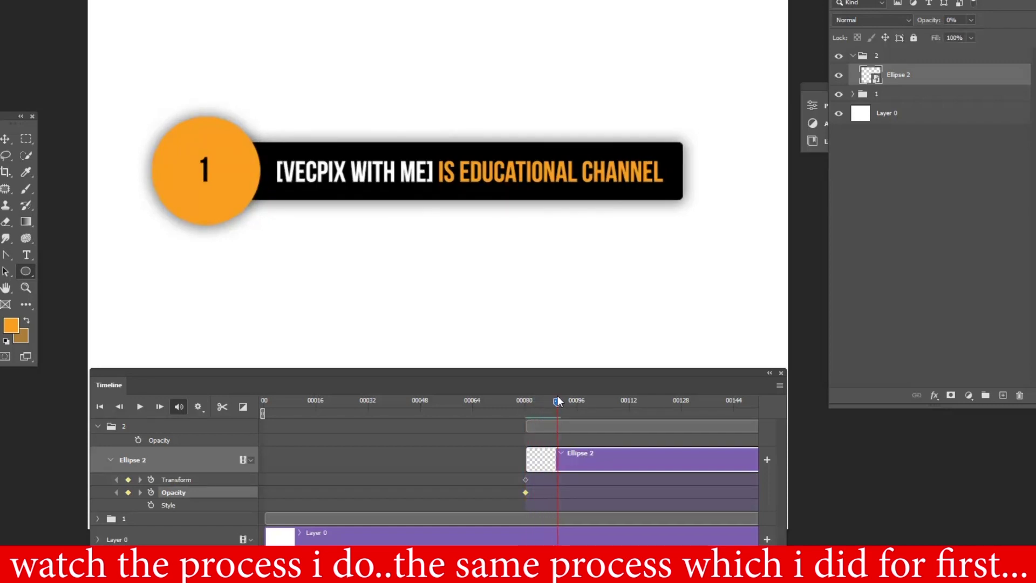
pyautogui.moveTo(970, 20); pyautogui.dragTo(1028, 35)
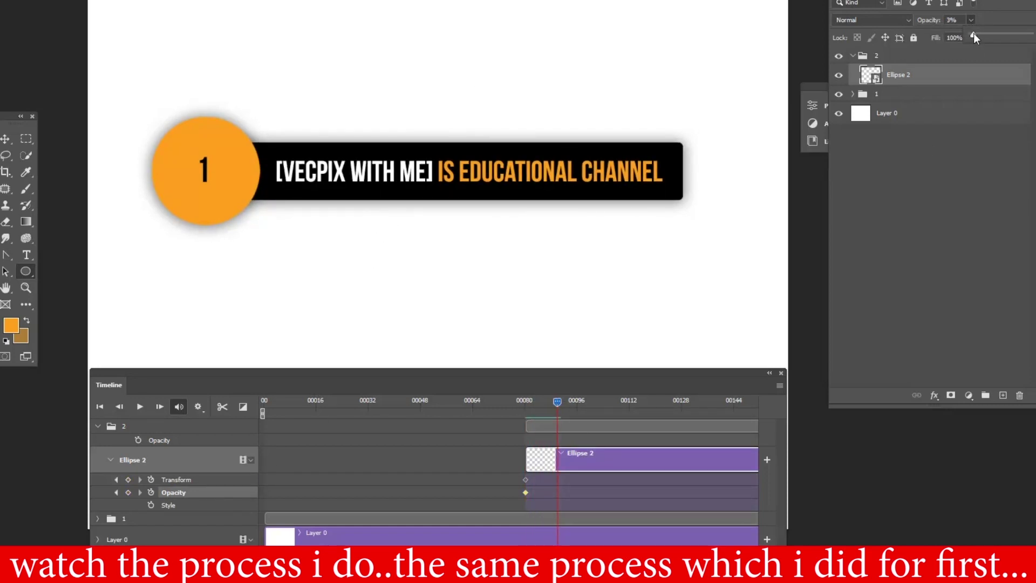
pyautogui.click(178, 479)
pyautogui.moveTo(201, 317); pyautogui.dragTo(278, 258)
pyautogui.press('Return')
# Shrink Ellipse 2 to a tiny dot at frame 95.
pyautogui.moveTo(557, 402)
pyautogui.mouseDown()
pyautogui.moveTo(545, 401)
pyautogui.moveTo(578, 401)
pyautogui.moveTo(569, 406)
pyautogui.mouseUp()
pyautogui.hotkey('ctrl', 't')
pyautogui.moveTo(261, 239); pyautogui.dragTo(209, 319)
pyautogui.press('Return')
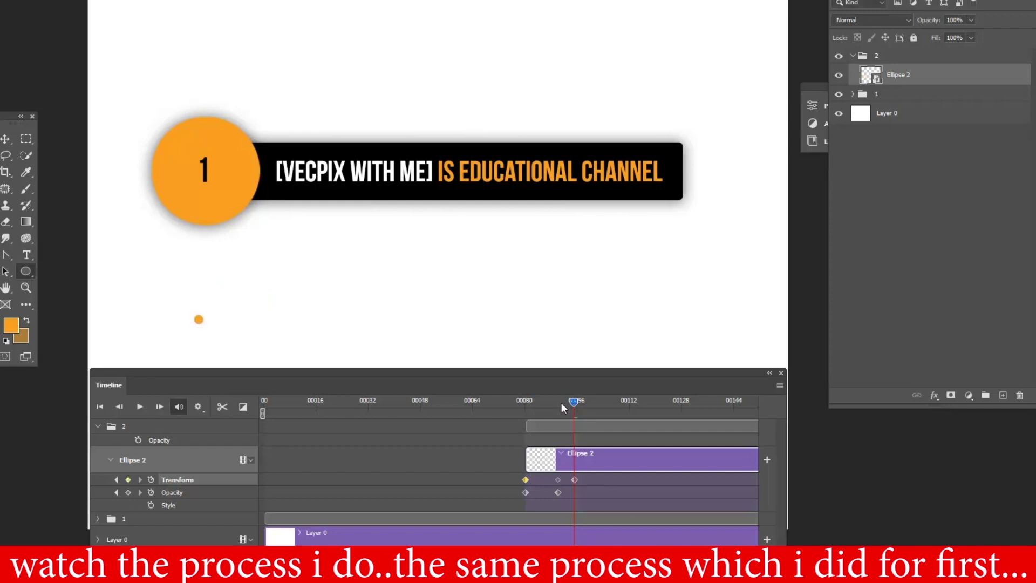
# Scale Ellipse 2 back up to full size about its centre at frame 100.
pyautogui.click(577, 408)
pyautogui.moveTo(587, 403); pyautogui.dragTo(590, 400)
pyautogui.hotkey('ctrl', 't')
pyautogui.moveTo(211, 308); pyautogui.dragTo(281, 264)
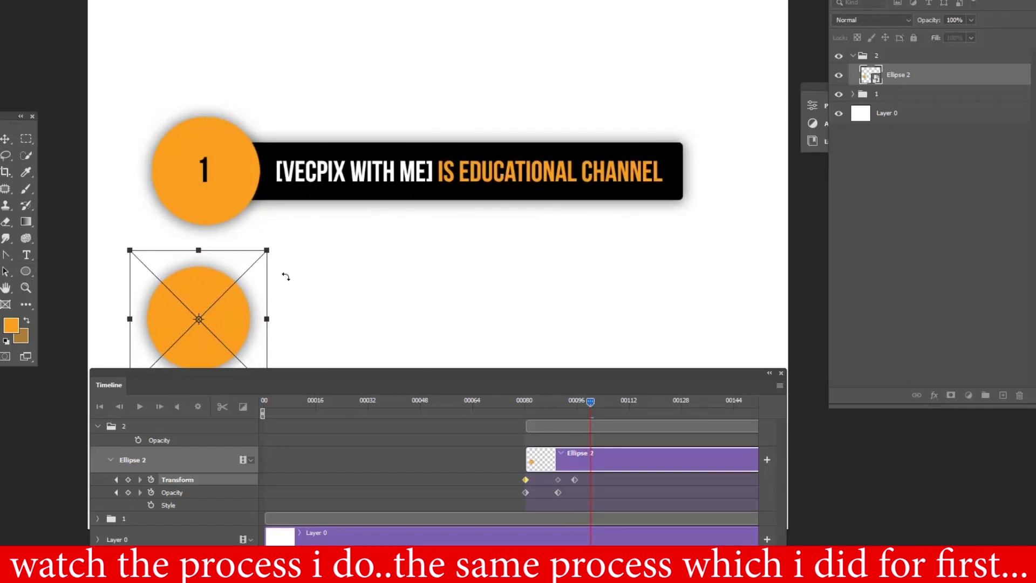
pyautogui.press('Return')
# Add a text layer reading 2 beside the second circle at frame 105, with the Ellipse 2 track collapsed.
pyautogui.click(579, 408)
pyautogui.moveTo(579, 407); pyautogui.dragTo(605, 408)
pyautogui.click(110, 460)
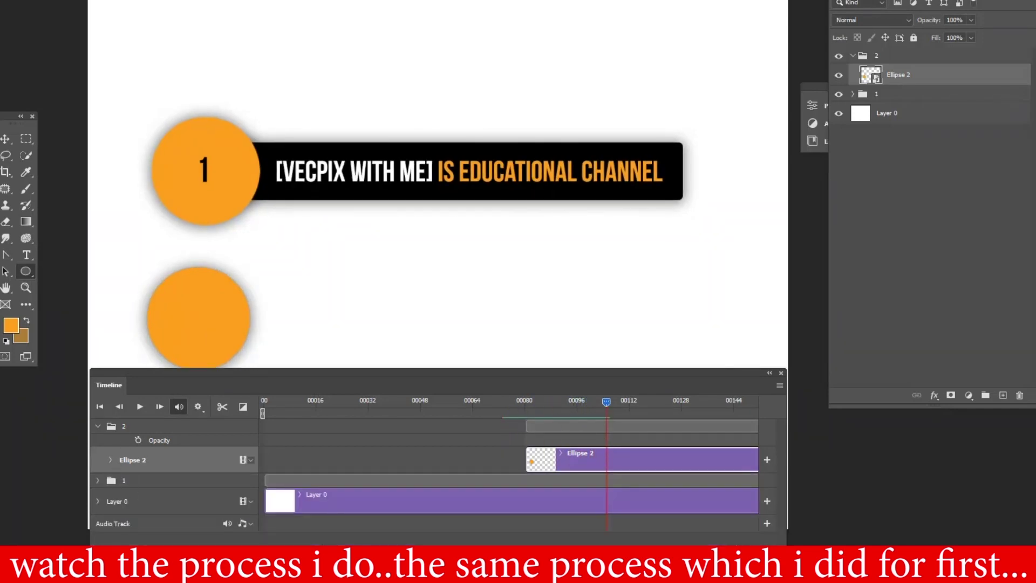
pyautogui.click(26, 254)
pyautogui.click(318, 294)
pyautogui.write('2')
# Recolour the number 2 black and centre it inside the second circle.
pyautogui.doubleClick(317, 283)
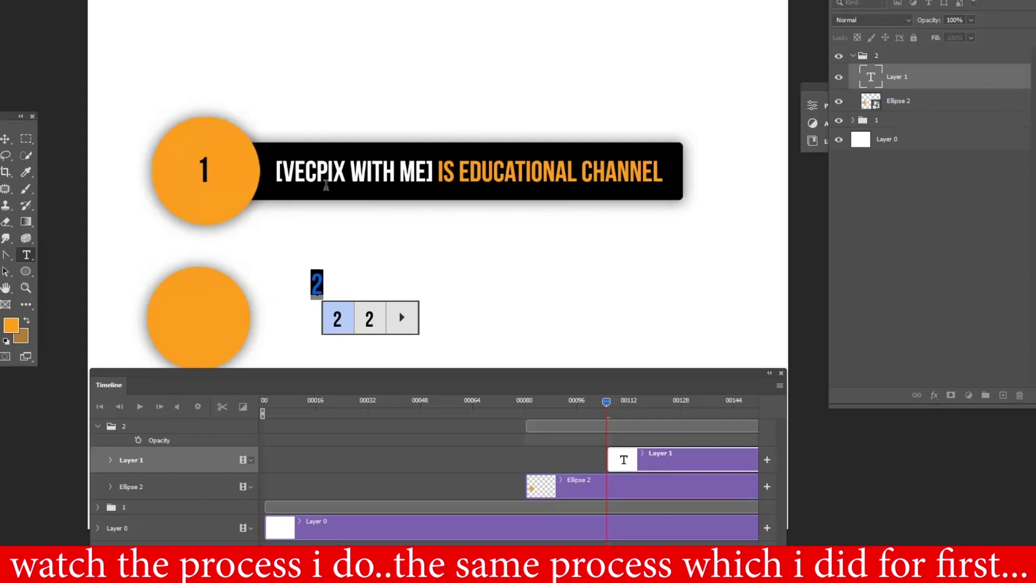
pyautogui.moveTo(873, 438); pyautogui.dragTo(875, 488)
pyautogui.press('Return')
pyautogui.hotkey('ctrl', 'Return')
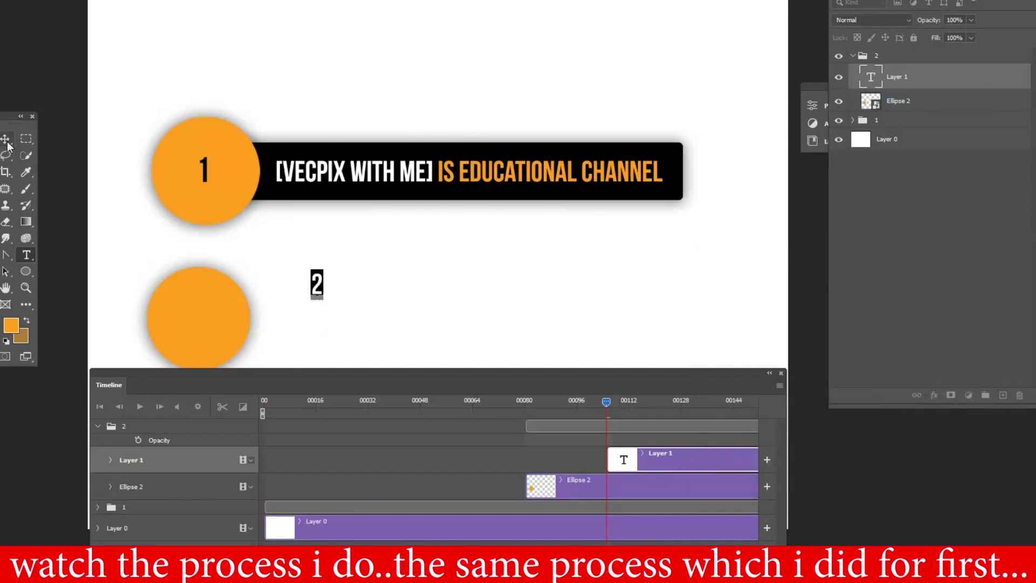
pyautogui.moveTo(319, 286); pyautogui.dragTo(202, 322)
# Fade in the number 2 with Opacity keyframes of 0% at frame 105 and 100% at frame 115.
pyautogui.click(110, 460)
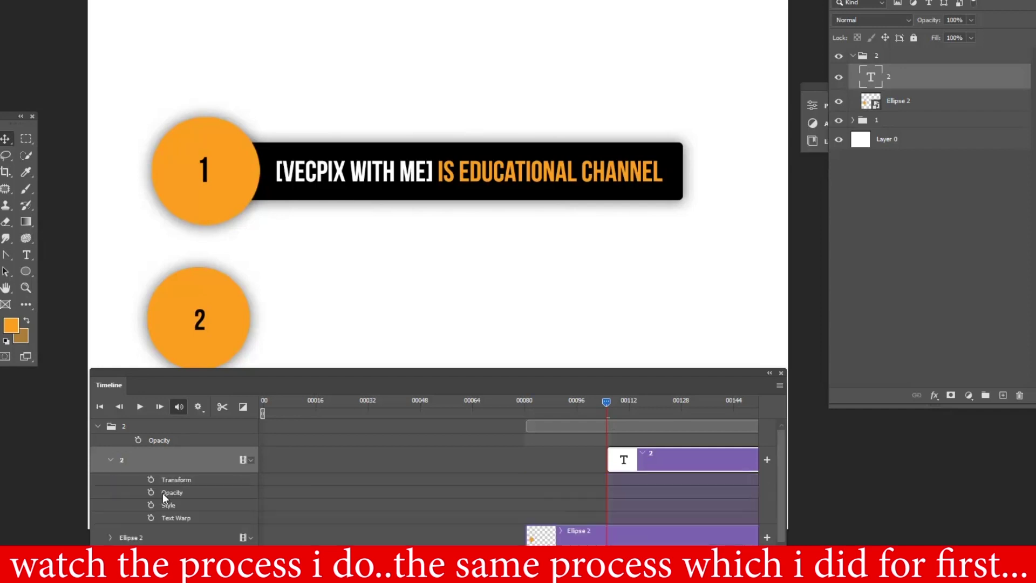
pyautogui.click(150, 492)
pyautogui.click(970, 20)
pyautogui.moveTo(972, 35); pyautogui.dragTo(912, 34)
pyautogui.moveTo(607, 402); pyautogui.dragTo(640, 400)
pyautogui.click(970, 20)
pyautogui.moveTo(912, 34); pyautogui.dragTo(977, 34)
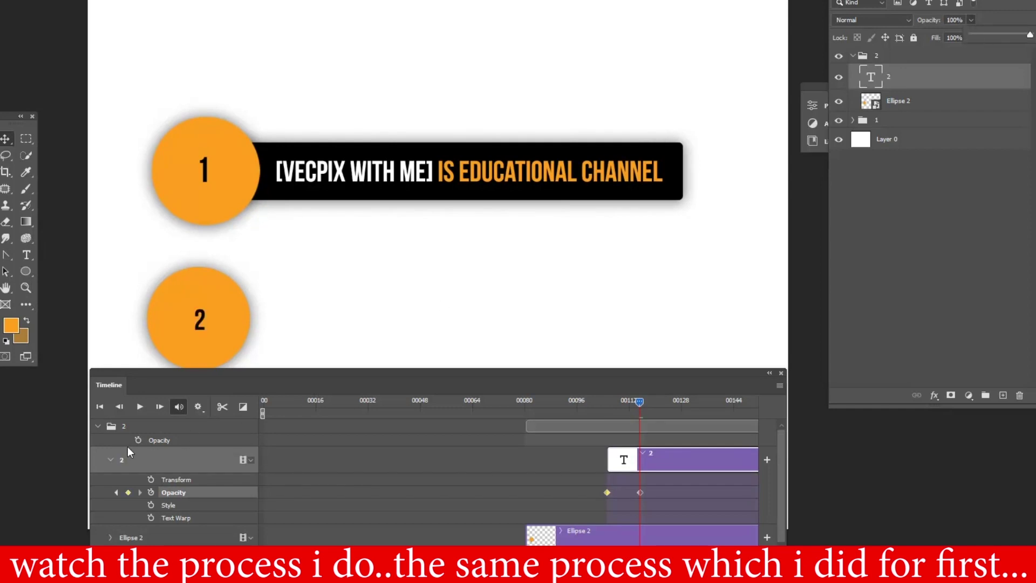
pyautogui.click(110, 459)
pyautogui.moveTo(444, 416); pyautogui.dragTo(639, 429)
# Draw a rounded rectangle about 6.53 by 0.97 in across the second circle at frame 125.
pyautogui.hotkey('ctrl', '0')
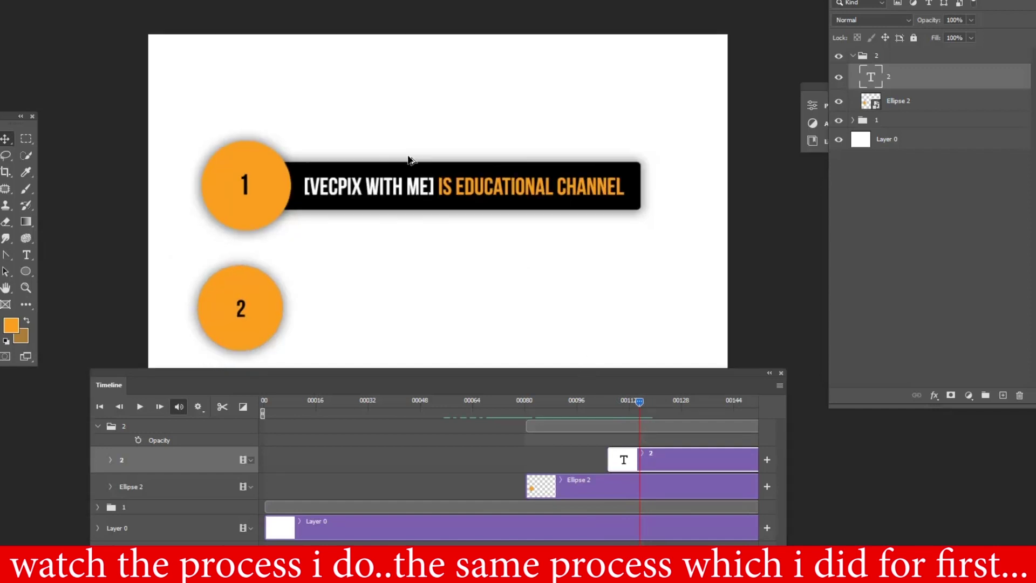
pyautogui.scroll(5, 224, 216)
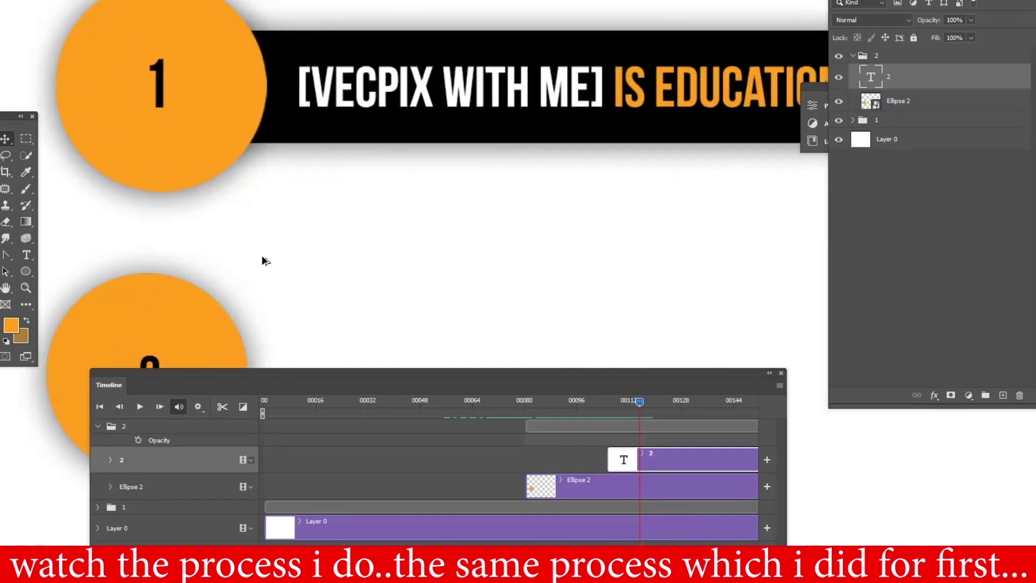
pyautogui.scroll(-3, 264, 260)
pyautogui.moveTo(370, 373); pyautogui.dragTo(368, 327)
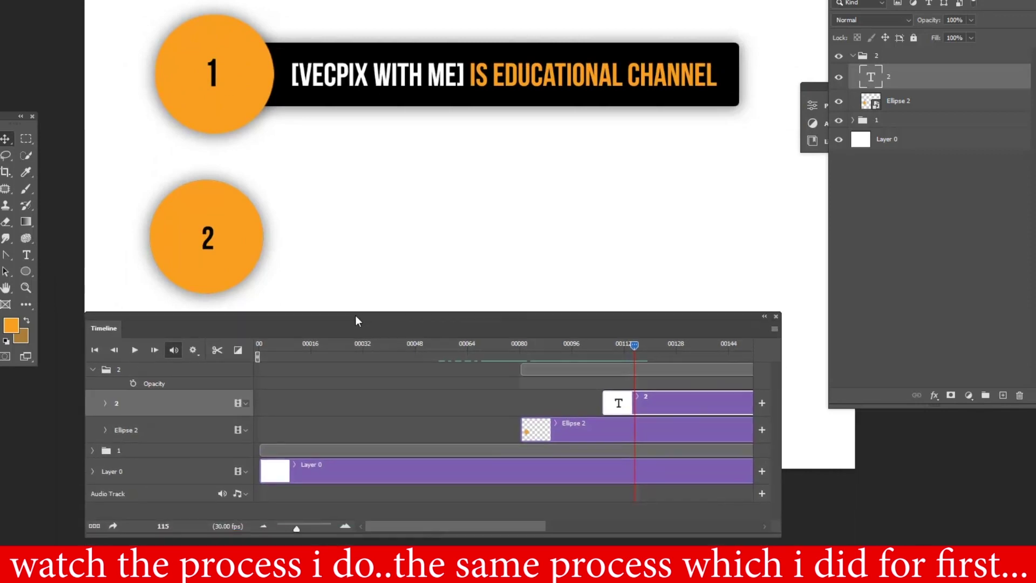
pyautogui.moveTo(637, 362); pyautogui.dragTo(678, 362)
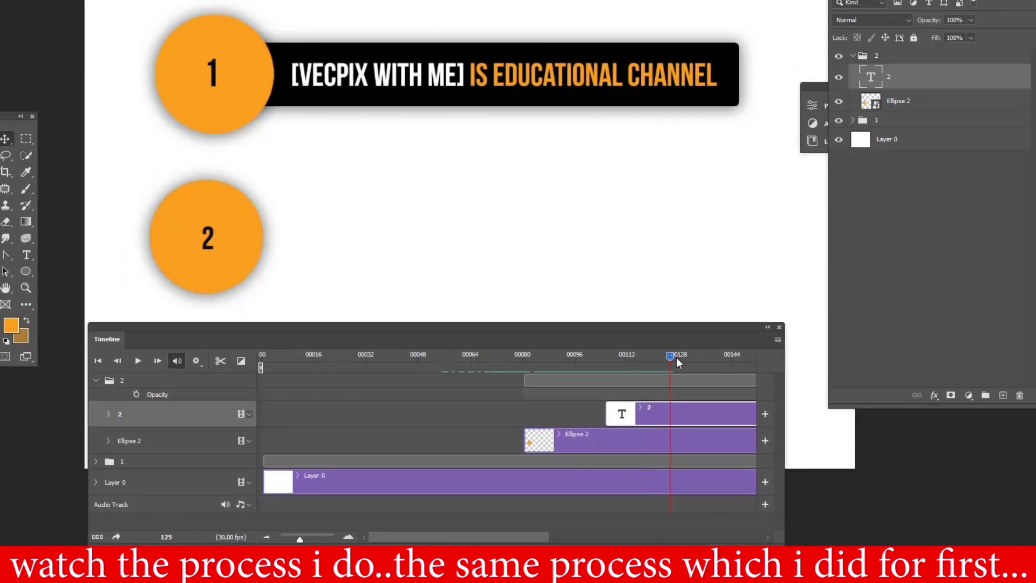
pyautogui.moveTo(25, 271); pyautogui.dragTo(70, 268)
pyautogui.moveTo(95, 183); pyautogui.dragTo(453, 259)
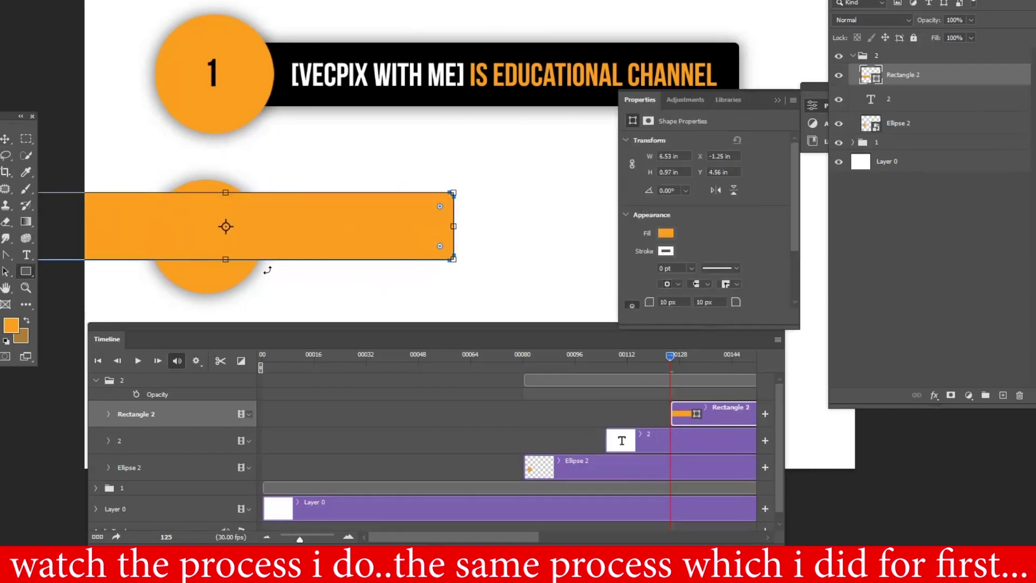
# Fill the new rectangle with black and move it so it extends rightward from the number 2.
pyautogui.click(666, 233)
pyautogui.click(679, 301)
pyautogui.press('v')
pyautogui.moveTo(282, 217); pyautogui.dragTo(535, 241)
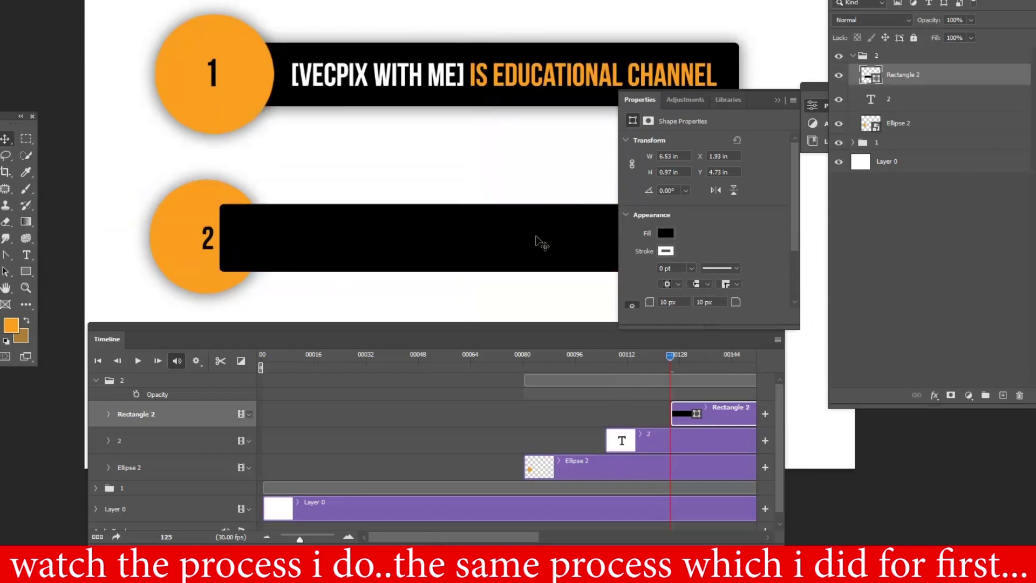
pyautogui.click(778, 100)
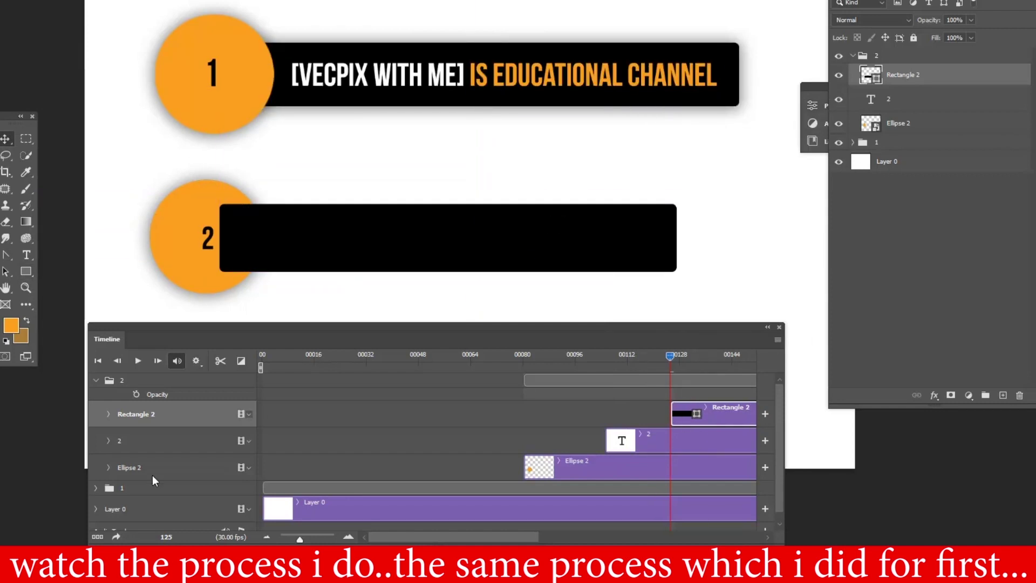
# Convert Rectangle 2 to a Smart Object and apply a Drop Shadow to it.
pyautogui.click(108, 414)
pyautogui.rightClick(978, 79)
pyautogui.click(841, 207)
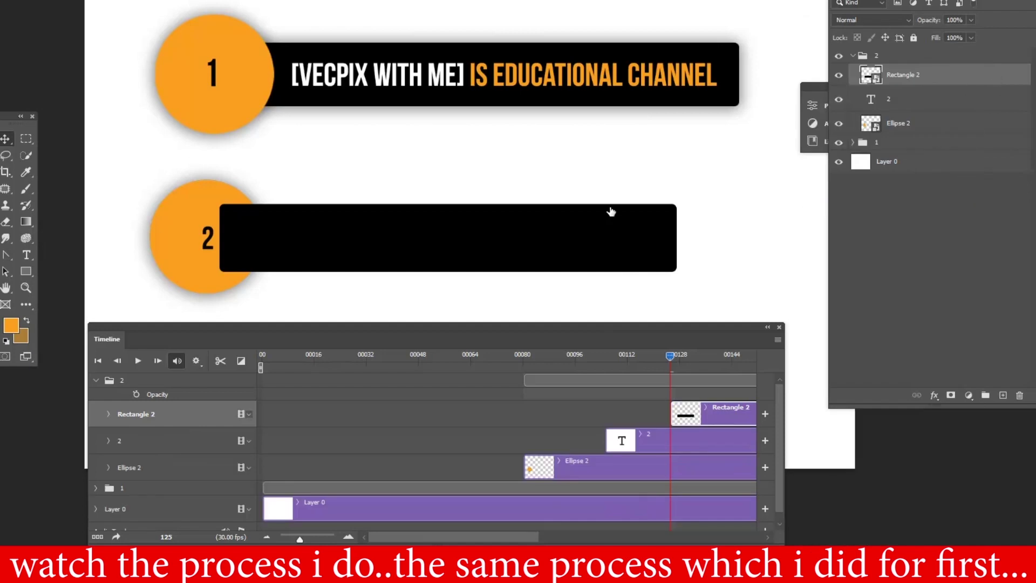
pyautogui.doubleClick(971, 75)
pyautogui.click(580, 359)
pyautogui.click(1004, 141)
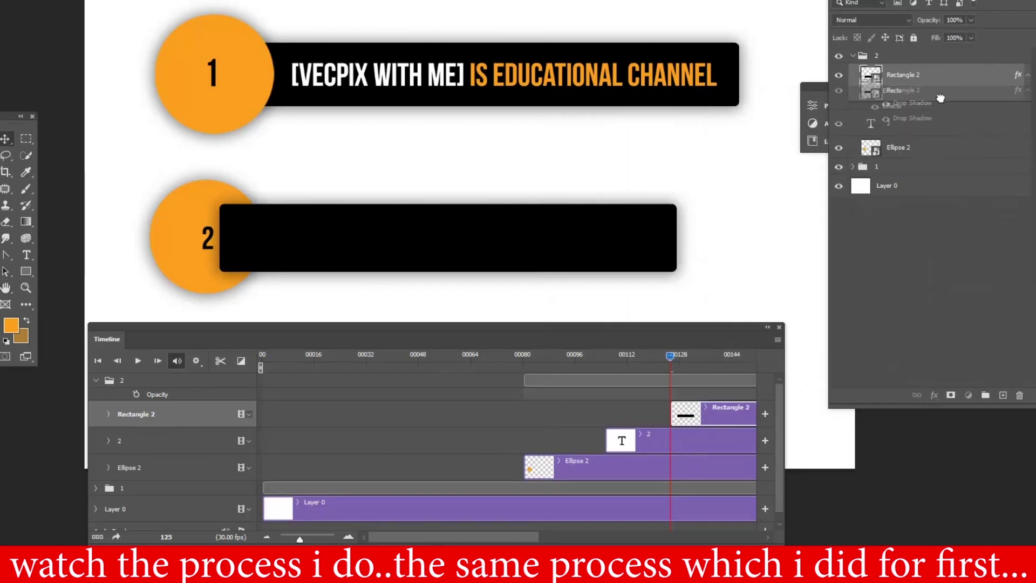
# Place Rectangle 2 below Ellipse 2 and add Transform and Opacity keyframes at frame 125, with the bar collapsed to its left edge and opacity 0%.
pyautogui.moveTo(940, 84); pyautogui.dragTo(947, 157)
pyautogui.click(108, 467)
pyautogui.click(149, 500)
pyautogui.click(149, 488)
pyautogui.hotkey('ctrl', 't')
pyautogui.moveTo(675, 237); pyautogui.dragTo(220, 237)
pyautogui.press('Return')
pyautogui.moveTo(971, 22); pyautogui.dragTo(783, 62)
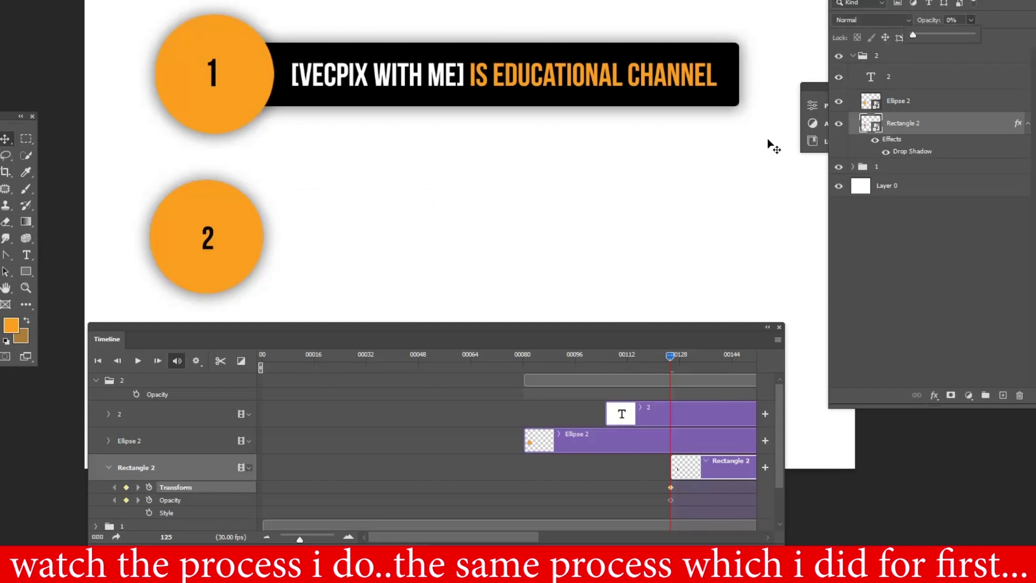
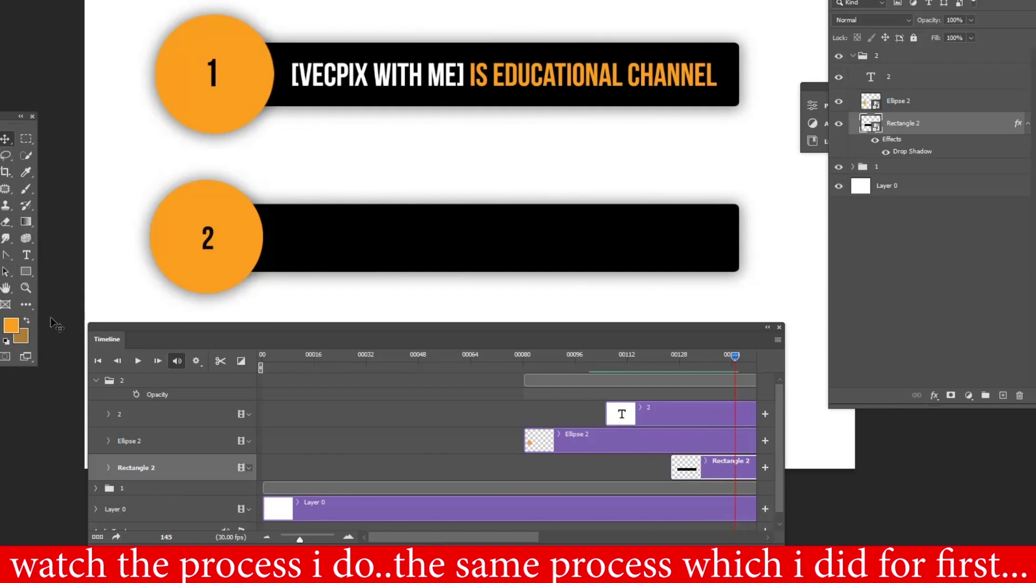
# Add the text ALL EDUCATIONAL INFORMATION below the second black bar at frame 145.
pyautogui.rightClick(26, 255)
pyautogui.click(81, 253)
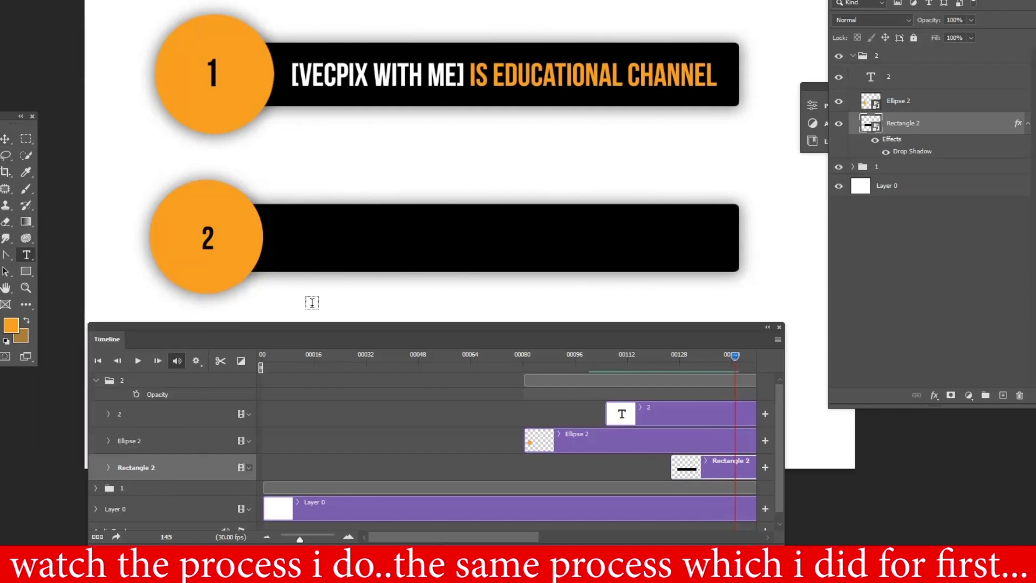
pyautogui.click(311, 302)
pyautogui.write('ALL EDUCATION')
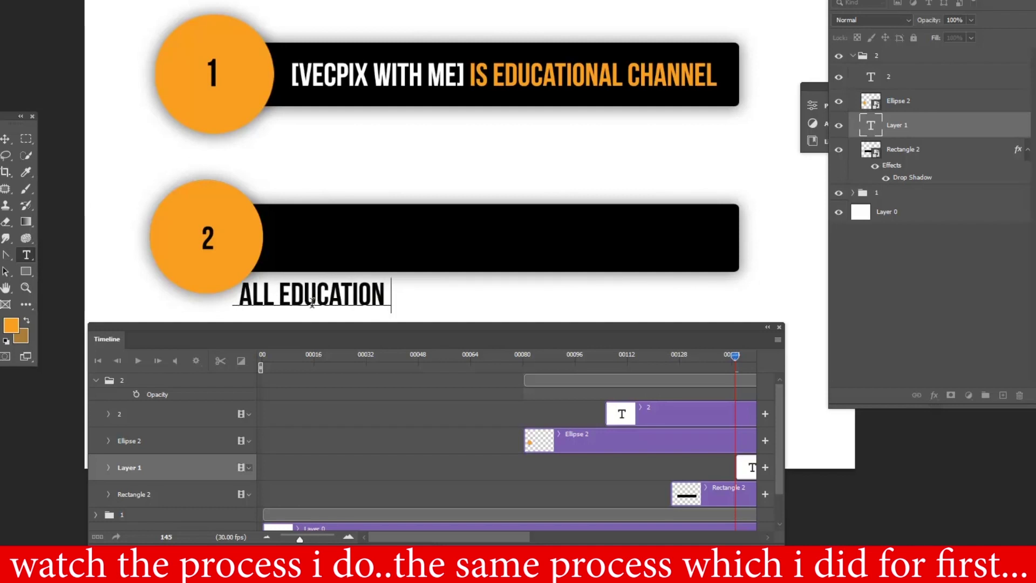
pyautogui.write('AL INFORMATION')
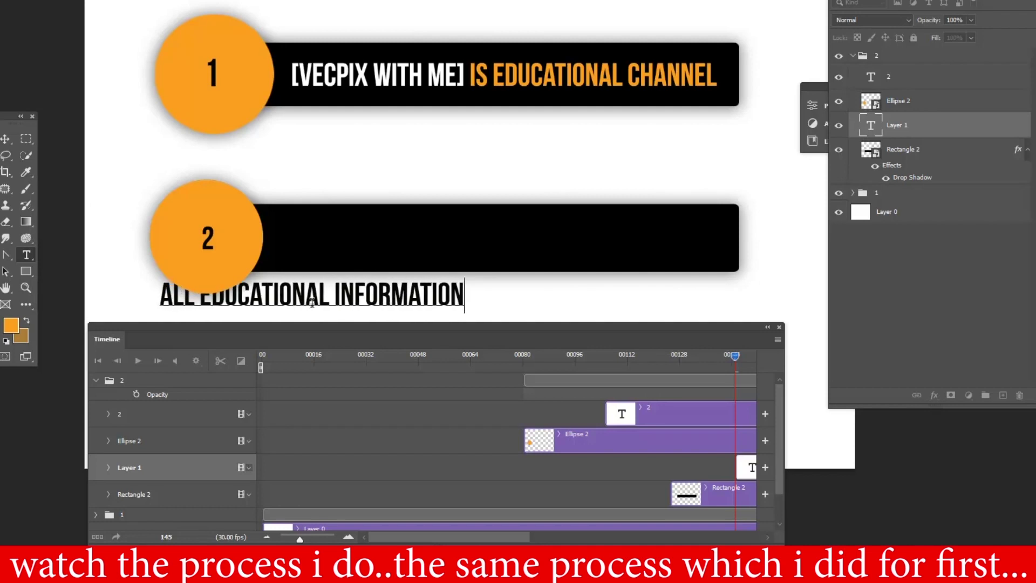
# Colour the new text orange (ffa51c) and move it onto the second black bar.
pyautogui.hotkey('ctrl', 'a')
pyautogui.click(714, 295)
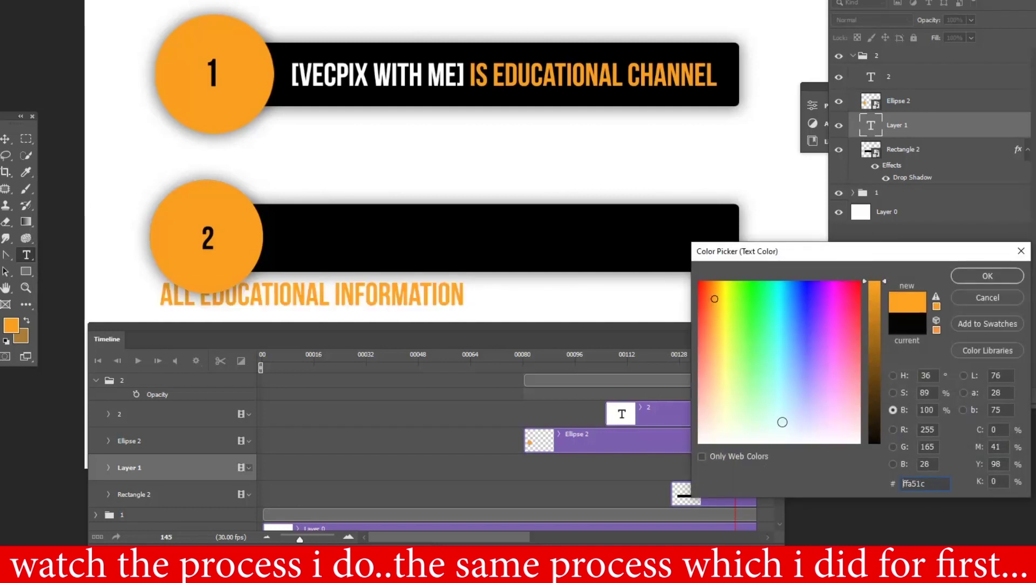
pyautogui.press('Return')
pyautogui.hotkey('ctrl', 'Return')
pyautogui.press('v')
pyautogui.moveTo(309, 312); pyautogui.dragTo(424, 256)
# Recolour the ALL EDUCATIONAL INFORMATION text white, reduce its size and position it on the black bar beside the second circle.
pyautogui.doubleClick(419, 242)
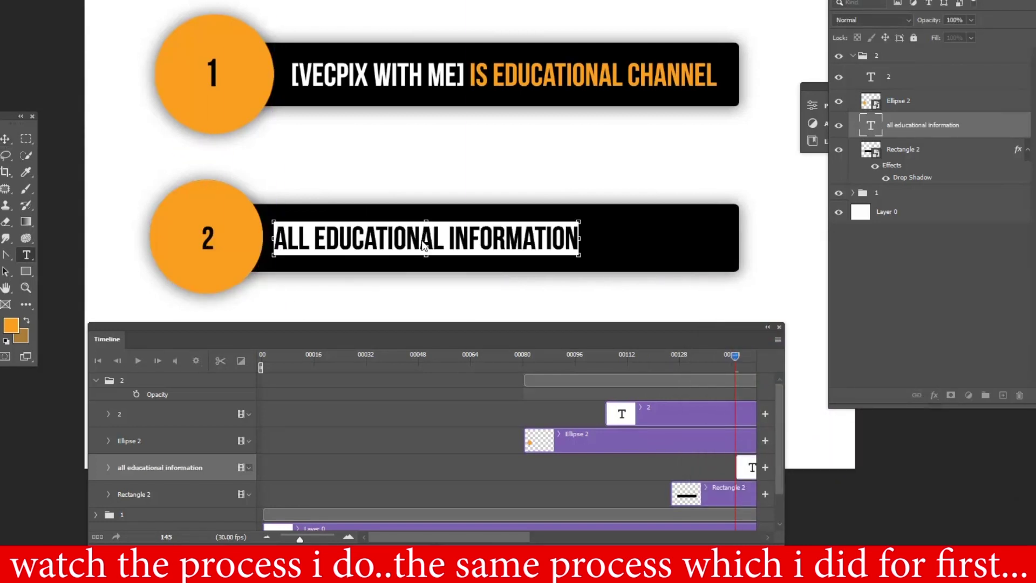
pyautogui.click(167, 46)
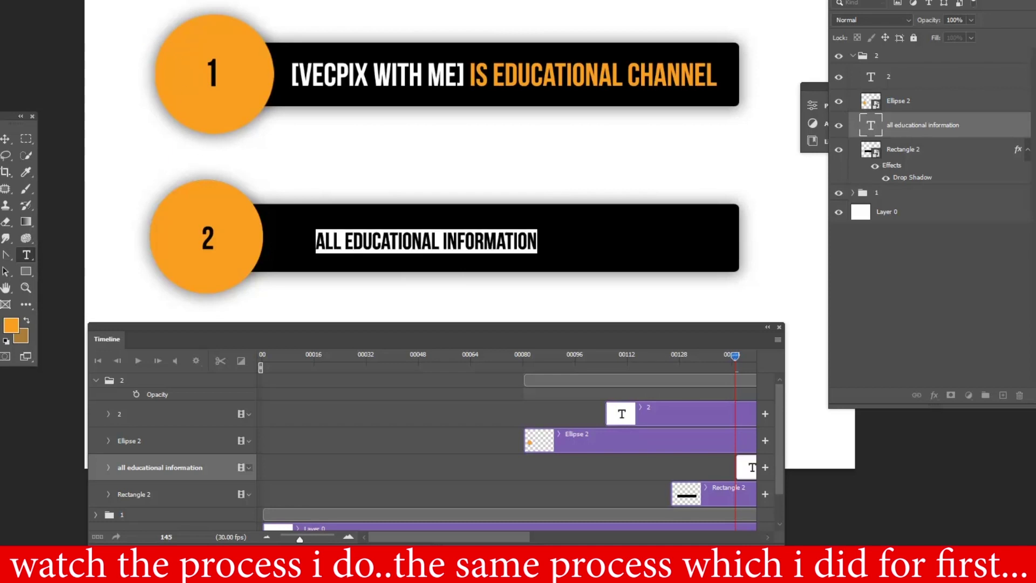
pyautogui.hotkey('ctrl', 'Return')
pyautogui.press('v')
pyautogui.moveTo(434, 247); pyautogui.dragTo(426, 247)
pyautogui.moveTo(733, 357)
pyautogui.mouseDown()
pyautogui.moveTo(697, 362)
pyautogui.moveTo(735, 364)
pyautogui.mouseUp()
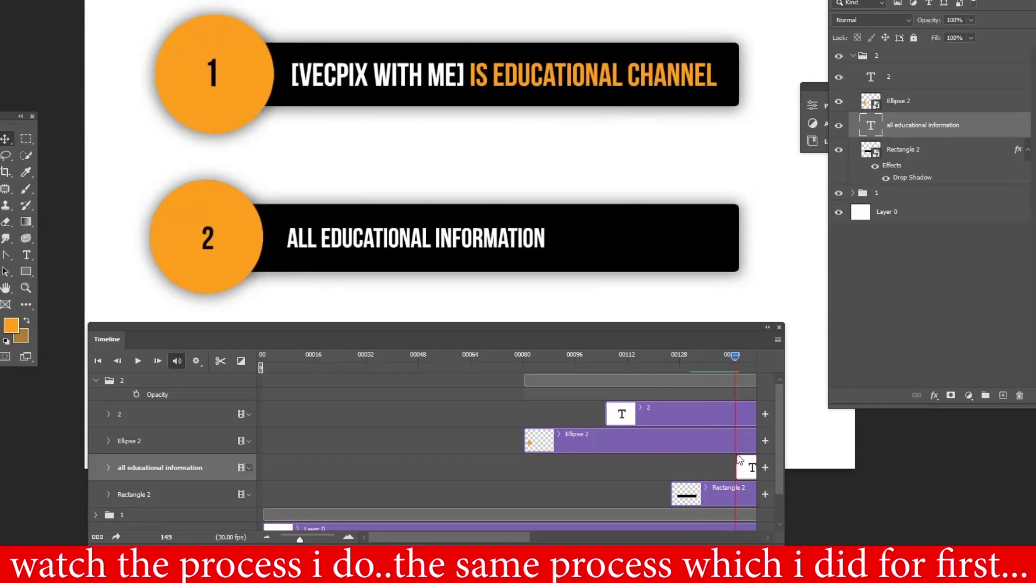
# Add Opacity and Transform keyframes to the ALL EDUCATIONAL INFORMATION text at frame 145, with the text shrunk to its centre and opacity 0%.
pyautogui.click(108, 467)
pyautogui.click(148, 499)
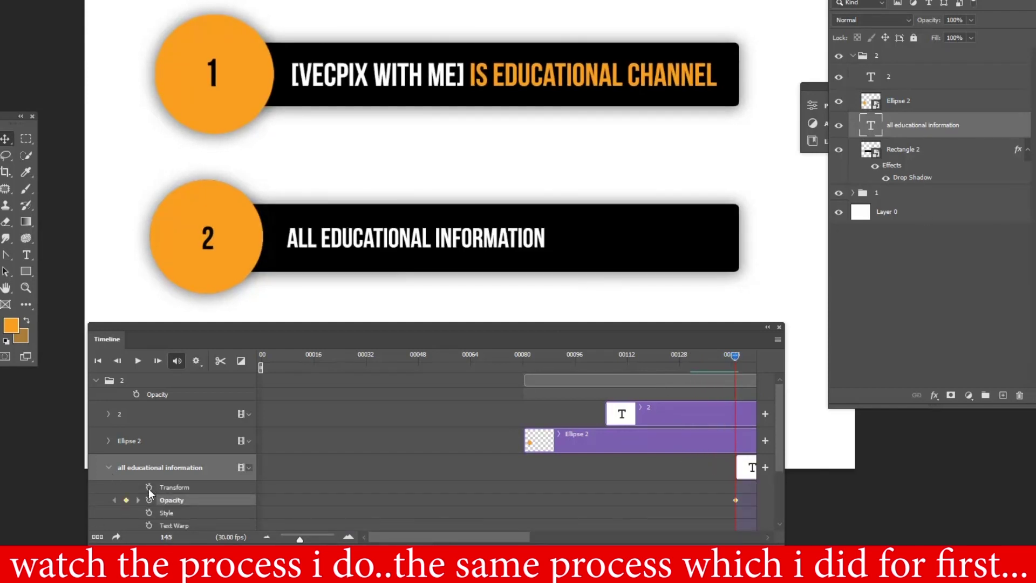
pyautogui.click(148, 487)
pyautogui.hotkey('ctrl', 't')
pyautogui.moveTo(546, 224); pyautogui.dragTo(435, 209)
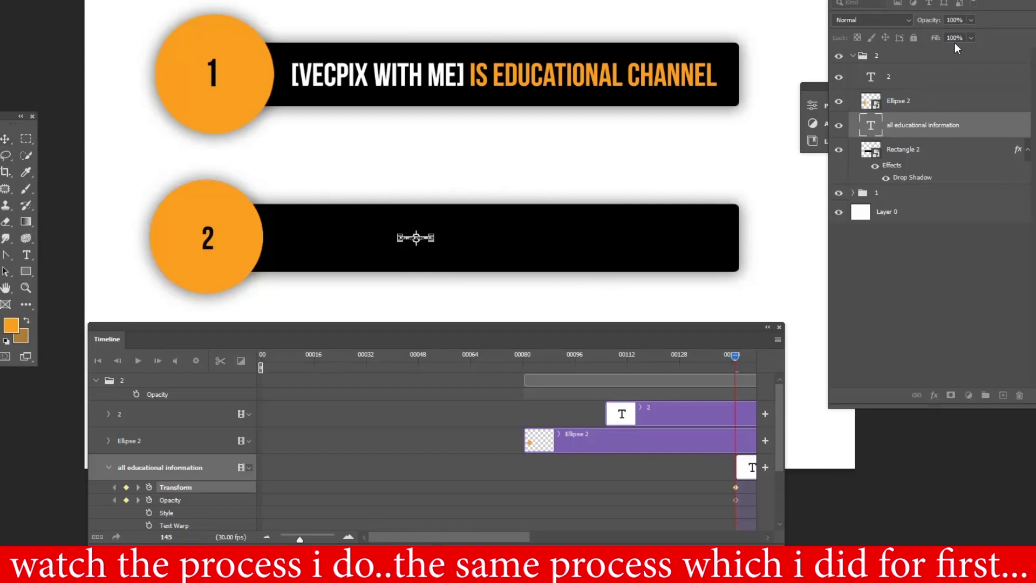
pyautogui.click(971, 20)
pyautogui.moveTo(974, 35); pyautogui.dragTo(913, 35)
# At frame 155, restore the text's opacity to 100% and scale it up to about 3.66 in wide.
pyautogui.moveTo(493, 537); pyautogui.dragTo(599, 533)
pyautogui.moveTo(406, 355); pyautogui.dragTo(441, 357)
pyautogui.click(971, 20)
pyautogui.moveTo(913, 34); pyautogui.dragTo(975, 35)
pyautogui.hotkey('ctrl', 't')
pyautogui.moveTo(432, 240); pyautogui.dragTo(544, 272)
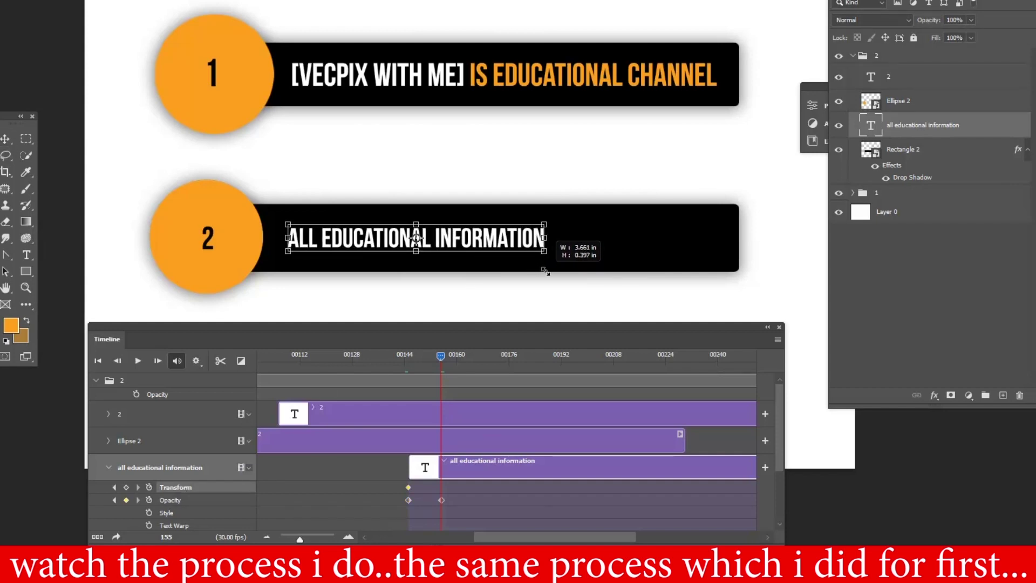
pyautogui.press('Return')
pyautogui.moveTo(441, 355); pyautogui.dragTo(473, 357)
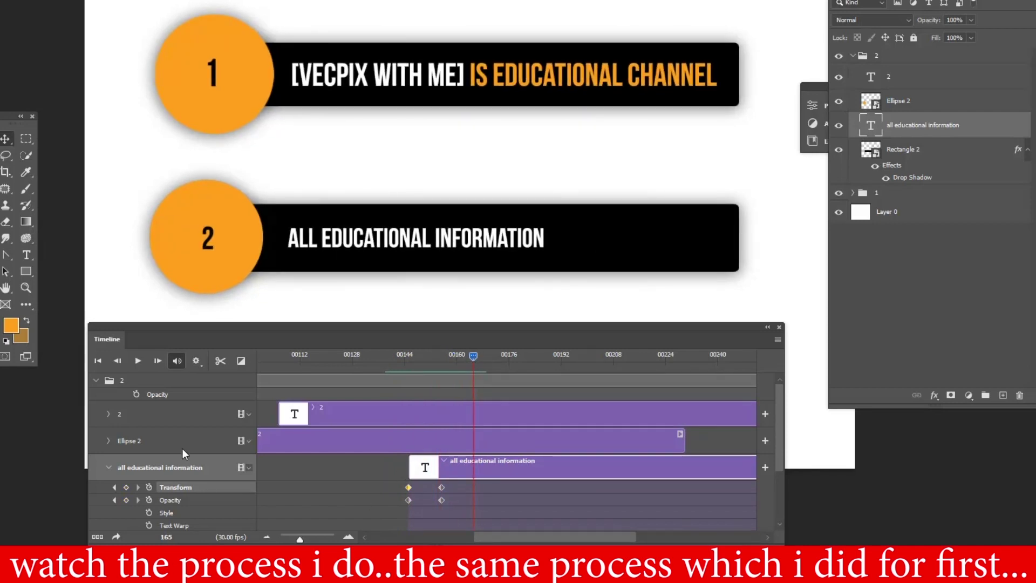
pyautogui.click(109, 469)
pyautogui.click(26, 255)
pyautogui.click(419, 297)
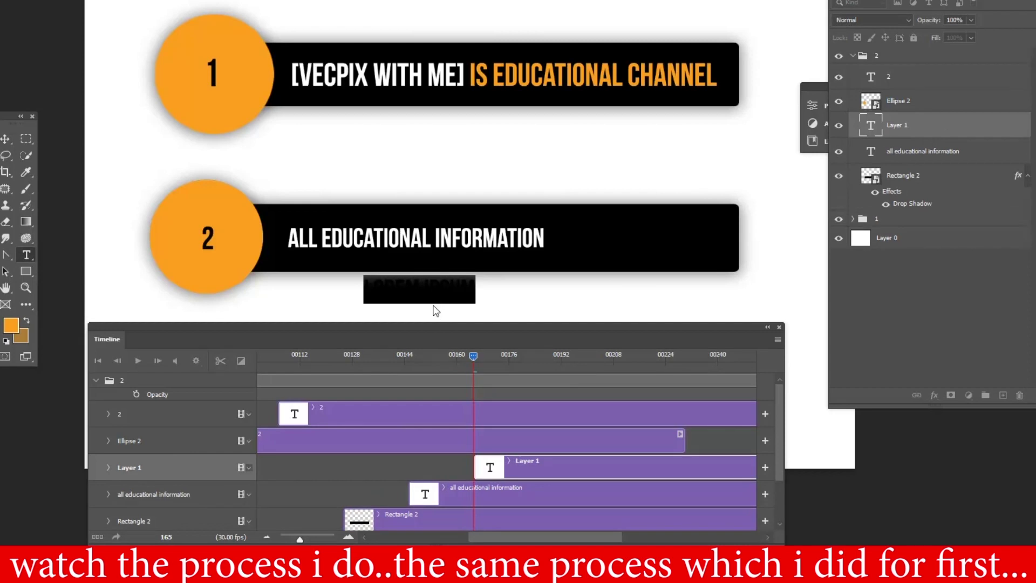
pyautogui.write('EVERY')
pyautogui.hotkey('ctrl', 'a')
pyautogui.click(27, 323)
pyautogui.hotkey('ctrl', 'z')
pyautogui.click(457, 301)
pyautogui.write('SUNDAY')
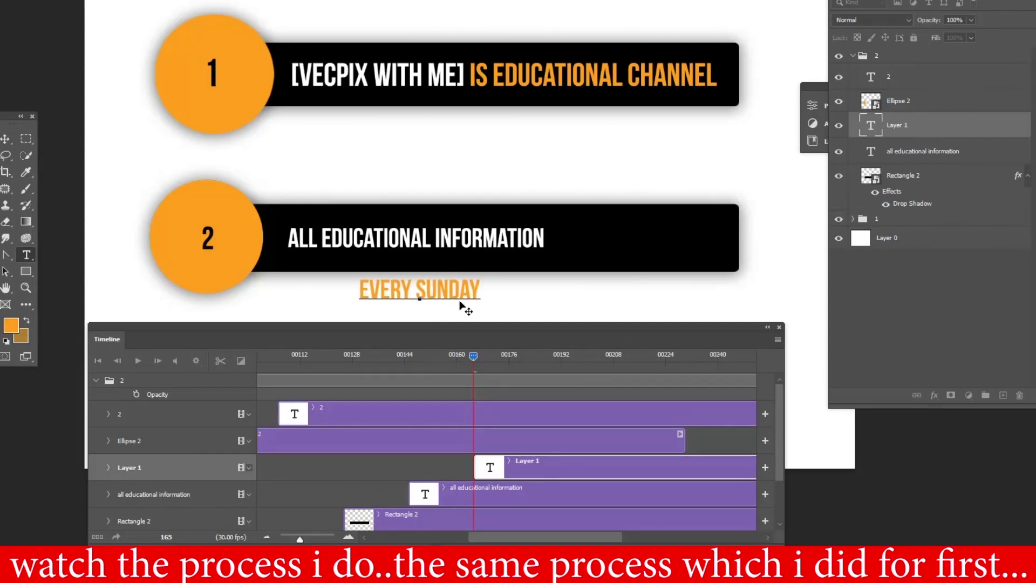
pyautogui.press('Return')
pyautogui.write('@11AM')
# Reduce the font size of the letters AM in the new text.
pyautogui.hotkey('shift', 'Left')
pyautogui.hotkey('shift', 'Left')
pyautogui.hotkey('ctrl', 'shift', ',')
pyautogui.hotkey('ctrl', 'shift', ',')
pyautogui.hotkey('ctrl', 'shift', ',')
pyautogui.hotkey('ctrl', 'shift', ',')
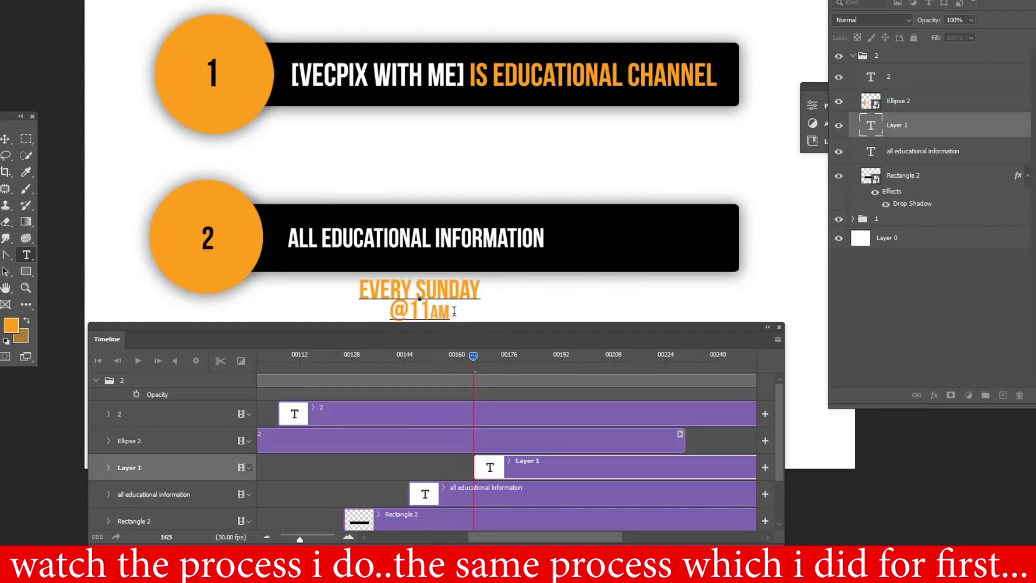
pyautogui.hotkey('ctrl', 'a')
pyautogui.hotkey('ctrl', 't')
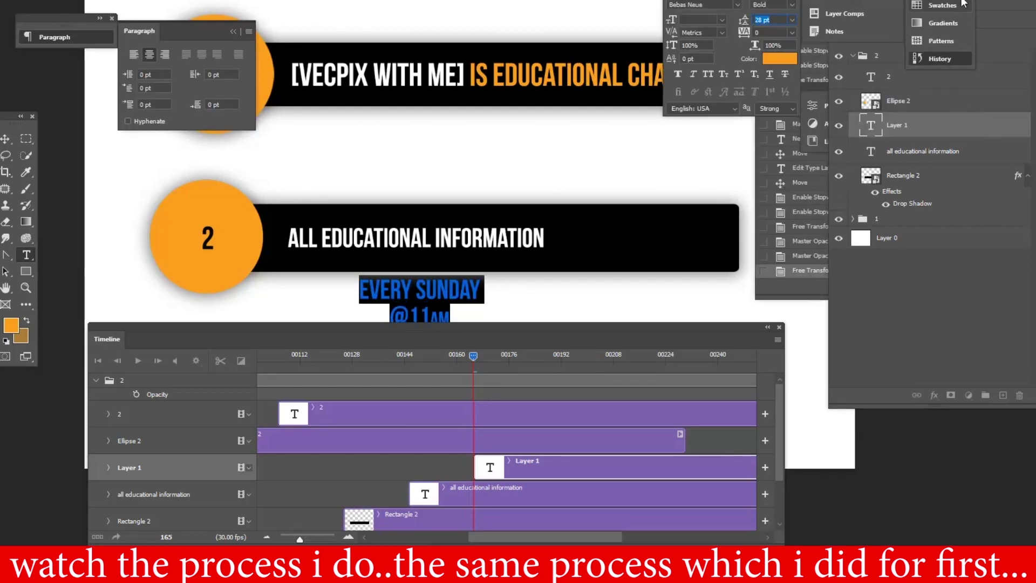
pyautogui.hotkey('ctrl', 't')
pyautogui.hotkey('ctrl', 'Return')
pyautogui.moveTo(457, 296); pyautogui.dragTo(679, 230)
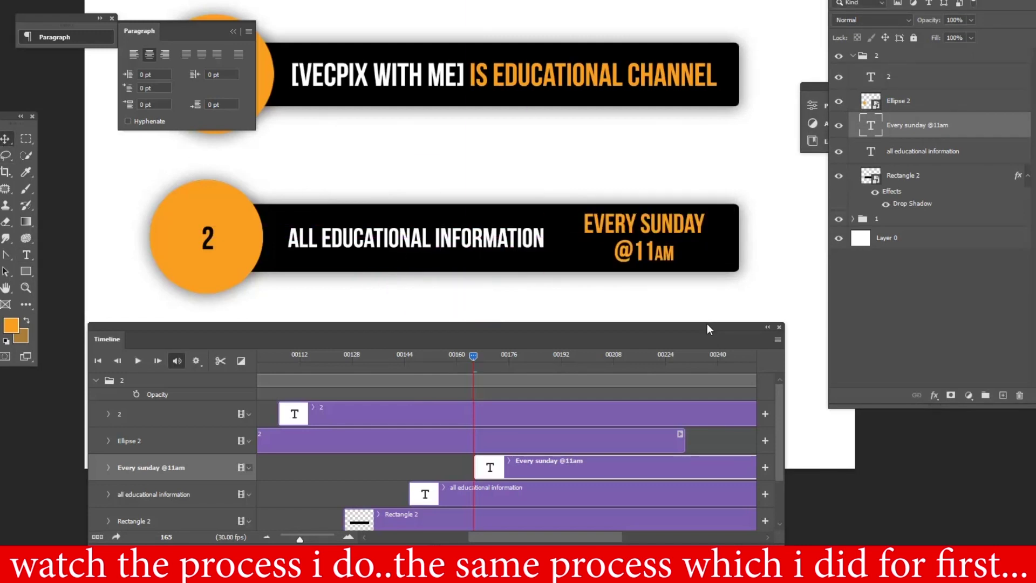
pyautogui.doubleClick(667, 249)
pyautogui.click(673, 253)
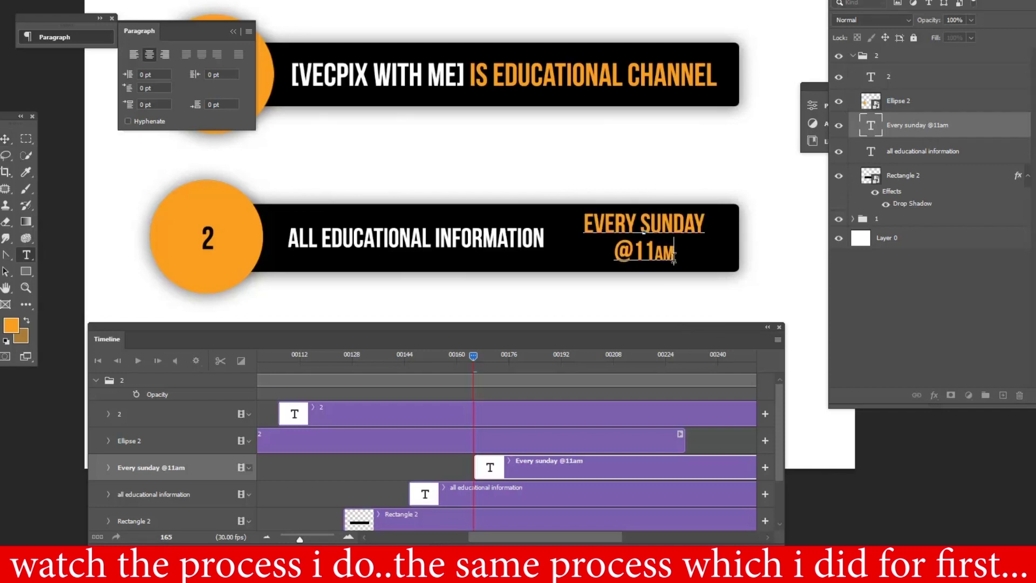
pyautogui.hotkey('ctrl', 'a')
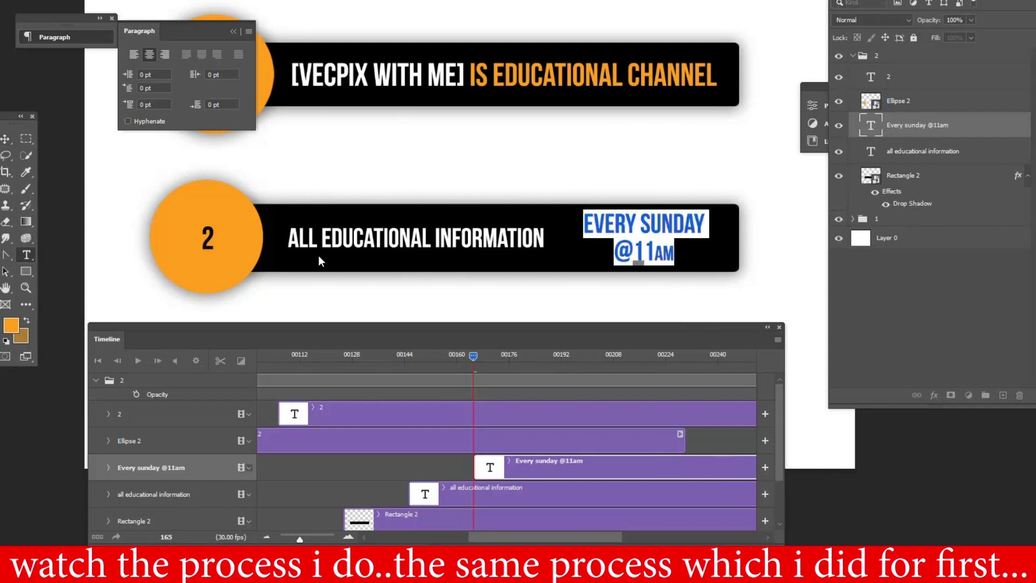
pyautogui.hotkey('ctrl', 'Return')
pyautogui.press('v')
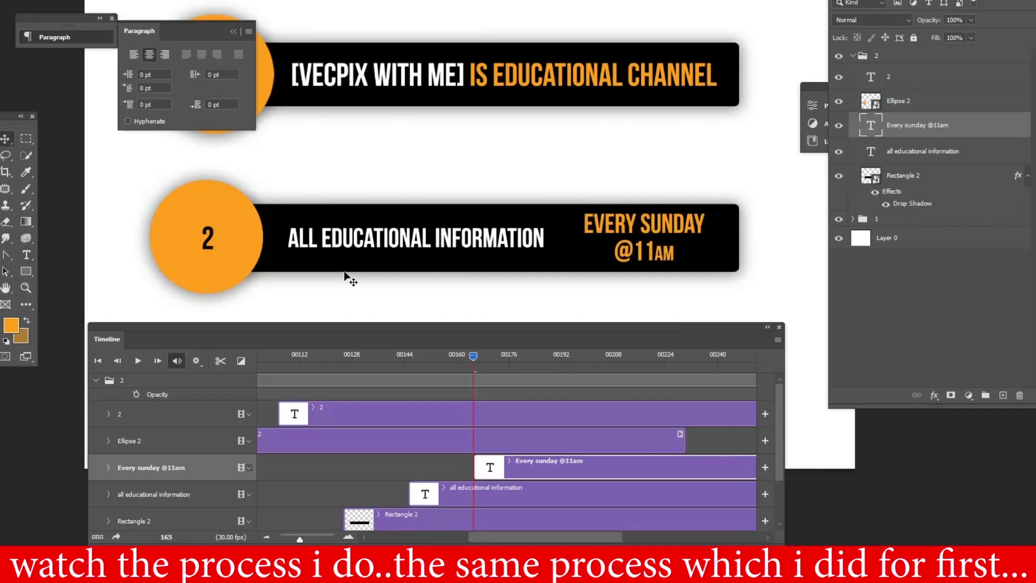
pyautogui.doubleClick(640, 224)
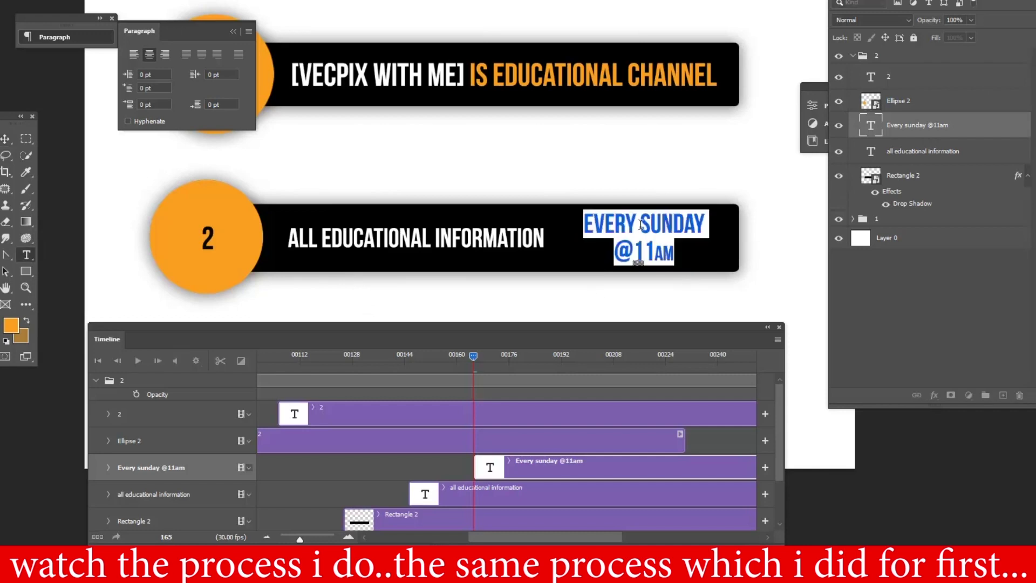
pyautogui.rightClick(6, 145)
pyautogui.moveTo(474, 368)
pyautogui.mouseDown()
pyautogui.moveTo(461, 366)
pyautogui.moveTo(474, 367)
pyautogui.mouseUp()
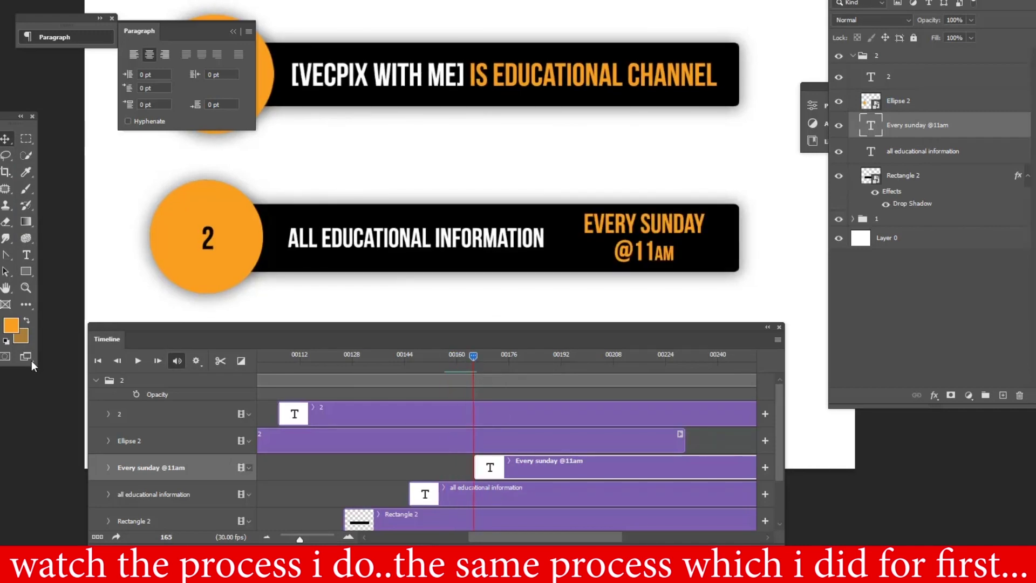
pyautogui.click(108, 467)
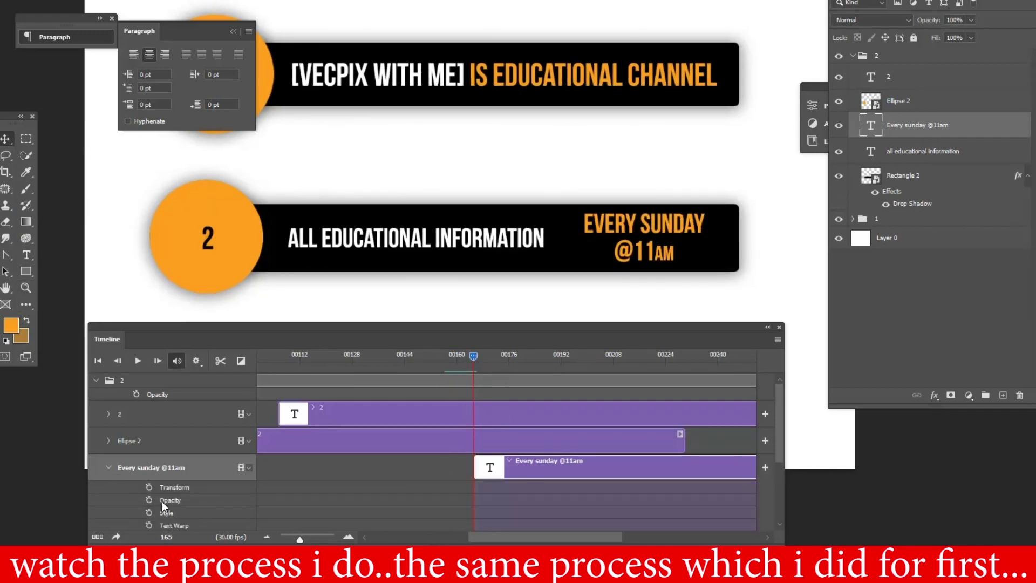
pyautogui.click(150, 500)
pyautogui.click(971, 20)
pyautogui.moveTo(974, 34); pyautogui.dragTo(912, 34)
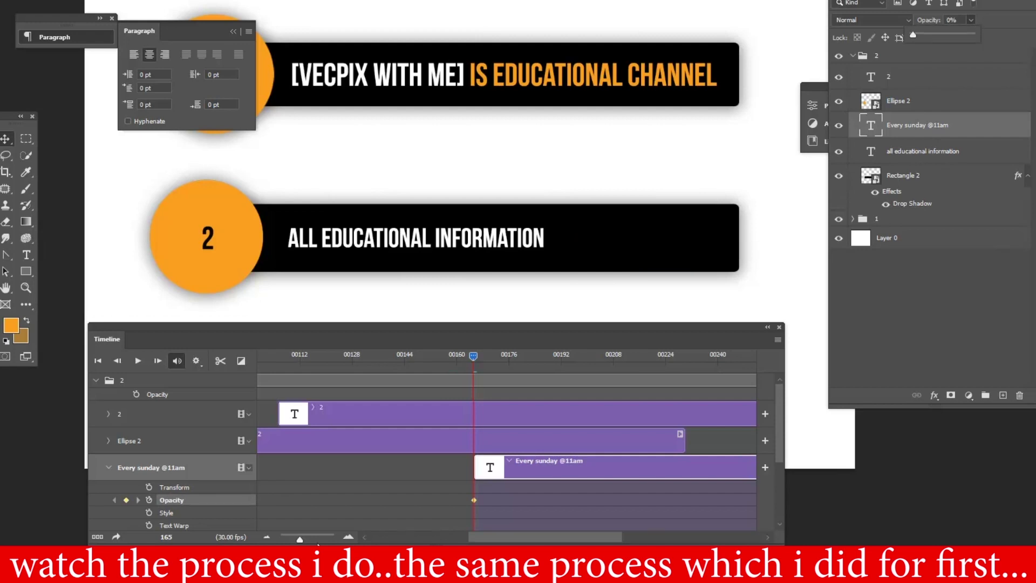
pyautogui.moveTo(474, 356); pyautogui.dragTo(505, 355)
pyautogui.click(971, 20)
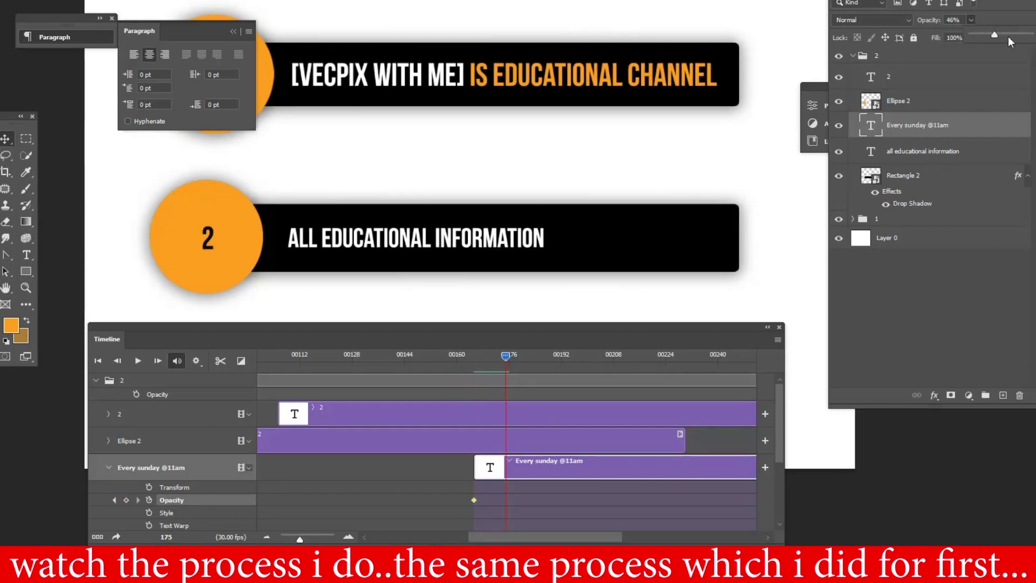
pyautogui.moveTo(913, 35); pyautogui.dragTo(977, 35)
pyautogui.click(96, 380)
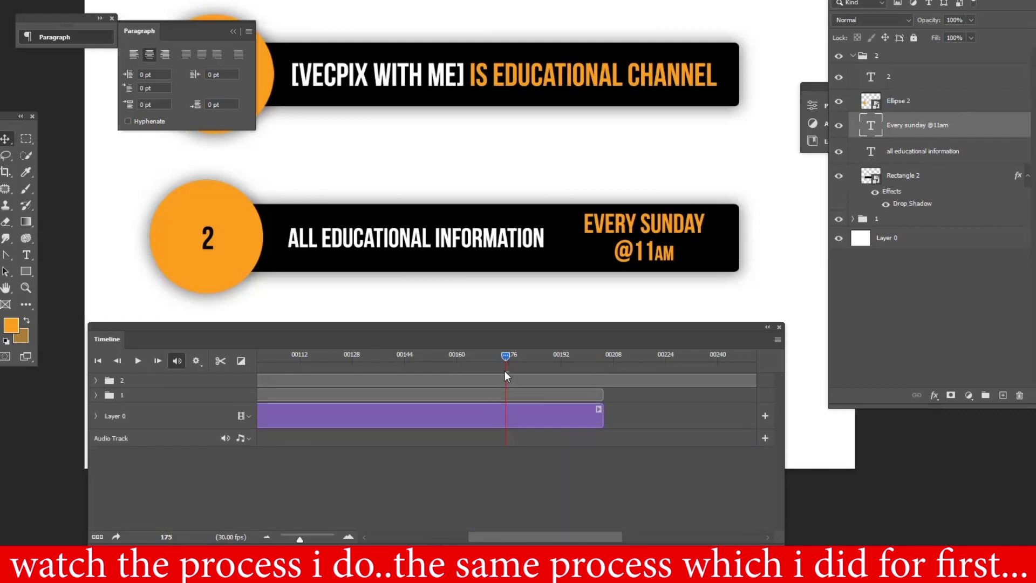
# Play the animation from the first frame to check how both infographic points appear.
pyautogui.click(494, 356)
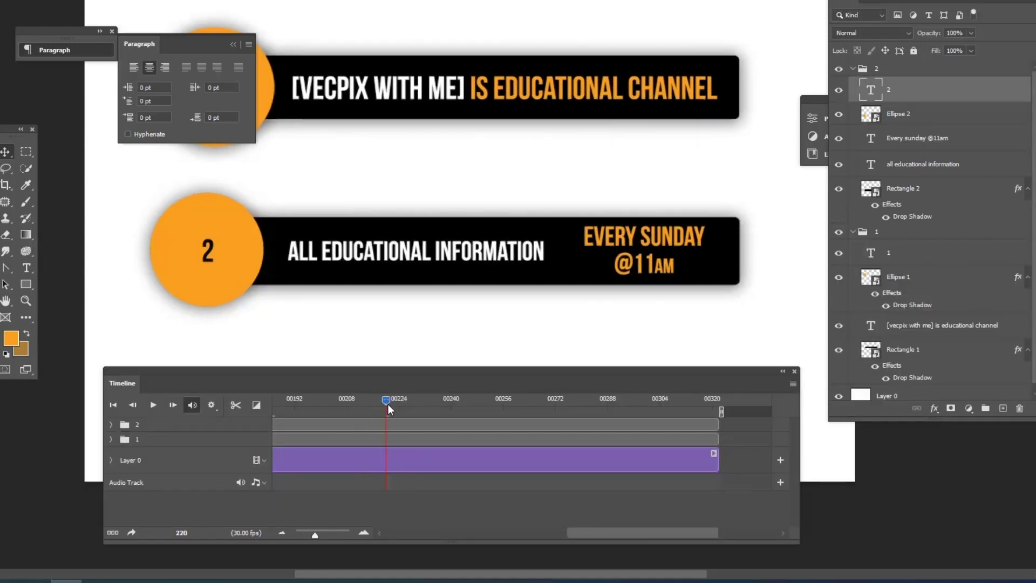
pyautogui.click(112, 404)
pyautogui.click(146, 58)
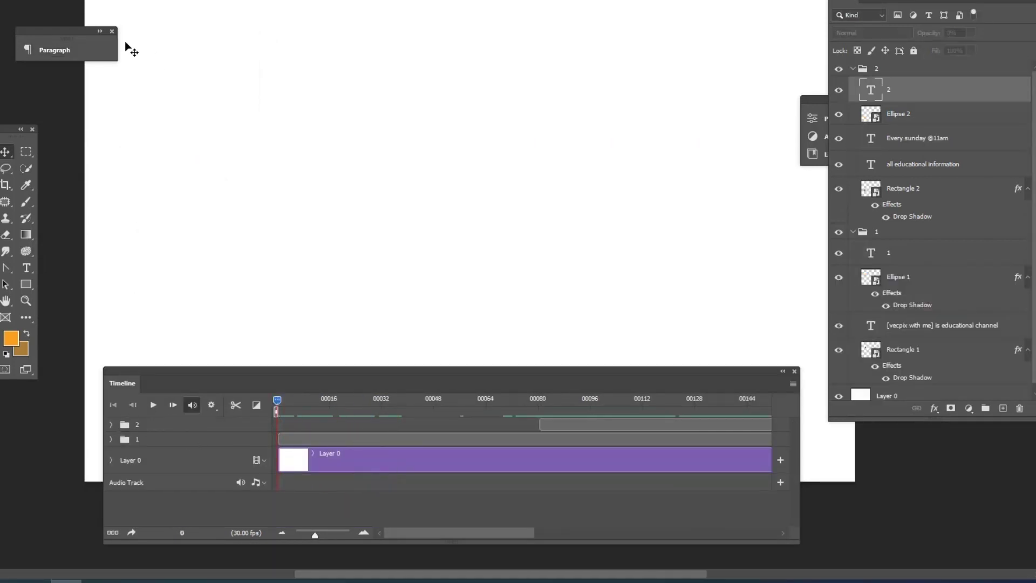
pyautogui.click(110, 424)
pyautogui.moveTo(451, 533); pyautogui.dragTo(657, 535)
pyautogui.click(111, 424)
pyautogui.moveTo(244, 376)
pyautogui.mouseDown()
pyautogui.moveTo(535, 370)
pyautogui.moveTo(525, 400)
pyautogui.mouseUp()
pyautogui.press('space')
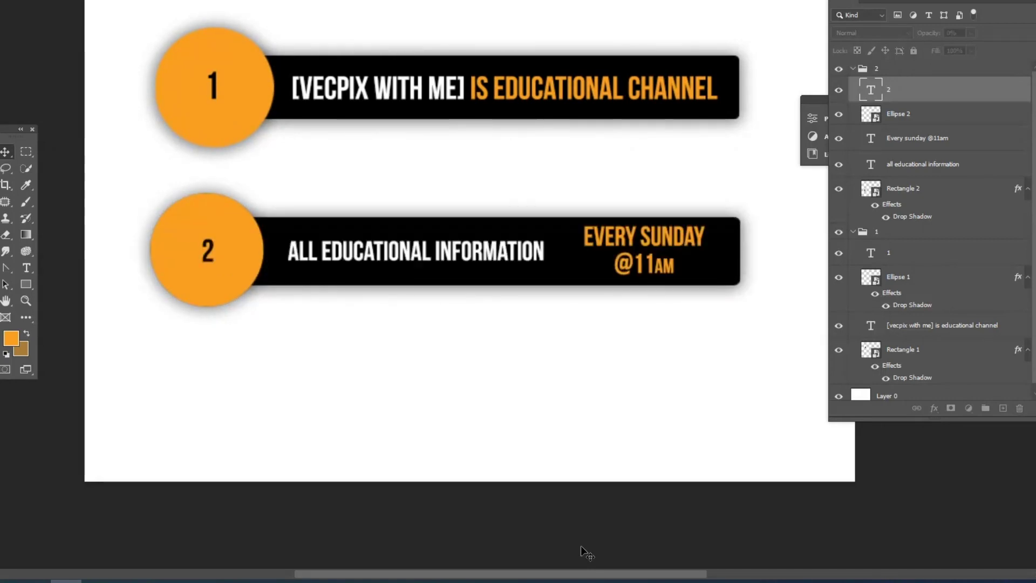
# Collapse layer groups 2 and 1.
pyautogui.scroll(2, 574, 465)
pyautogui.click(852, 69)
pyautogui.click(853, 84)
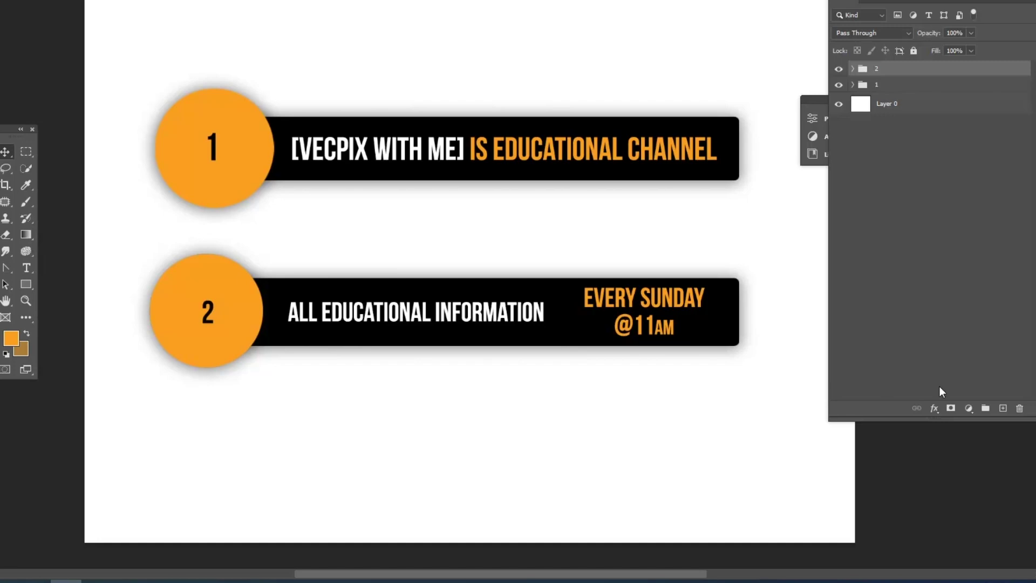